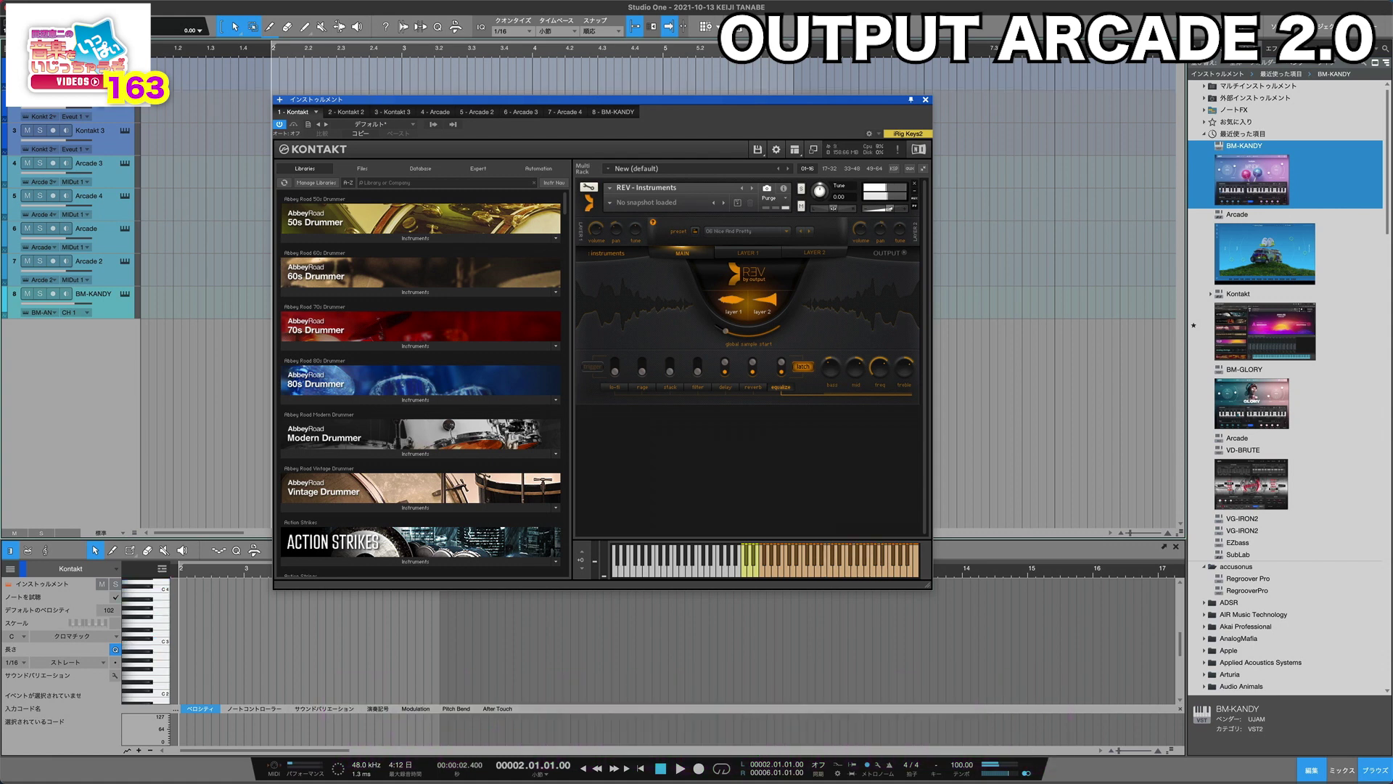
Step: Show the Exhale and Signal instruments on Kontakt 2 and Kontakt 3, and open the Arcade 3 instrument
click(341, 111)
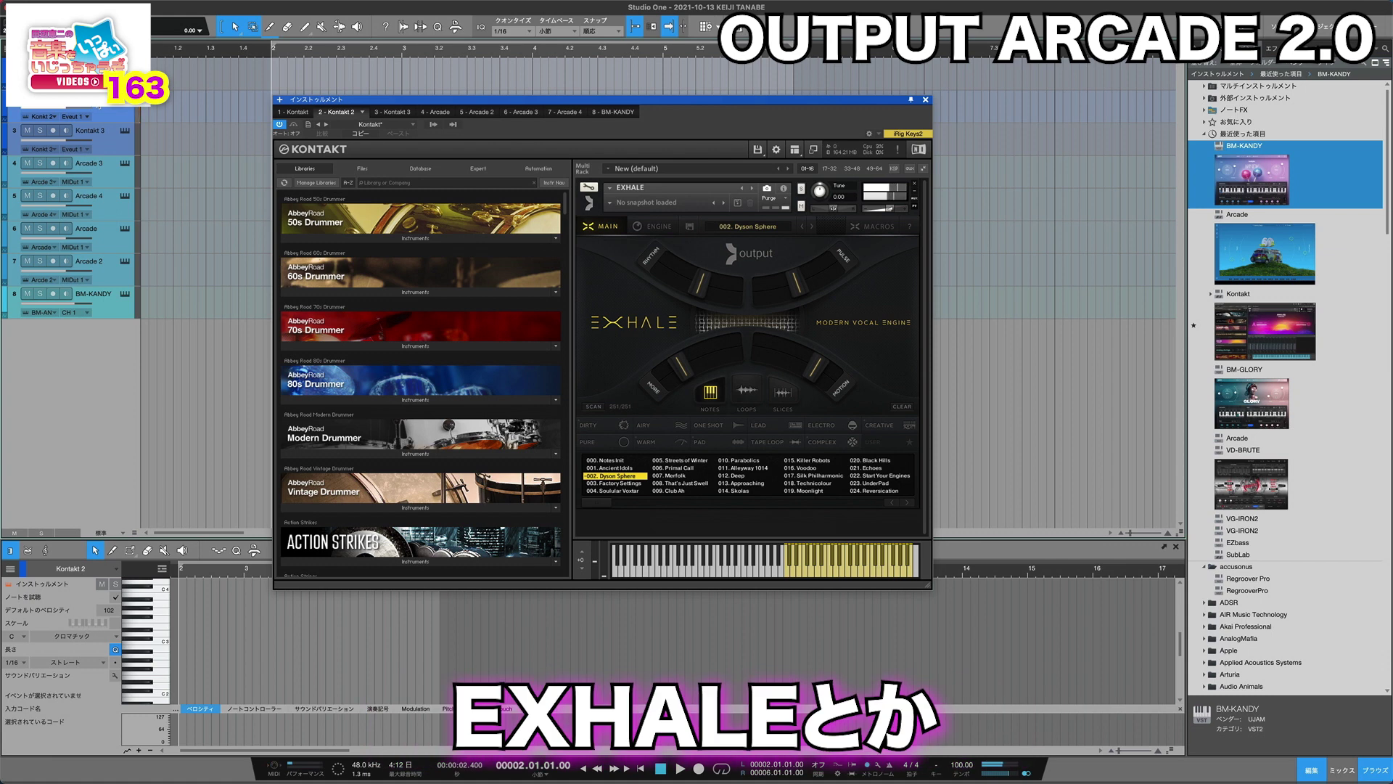
click(98, 143)
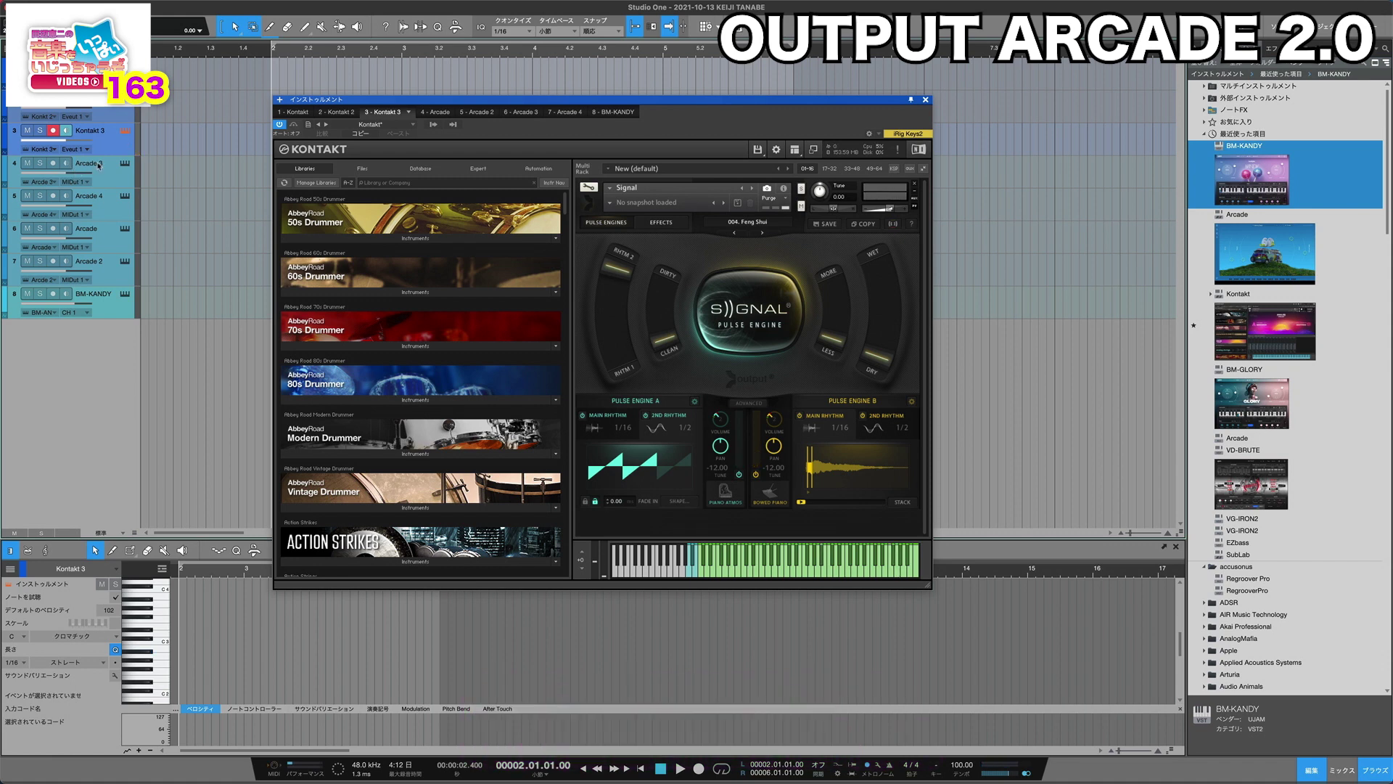
click(99, 164)
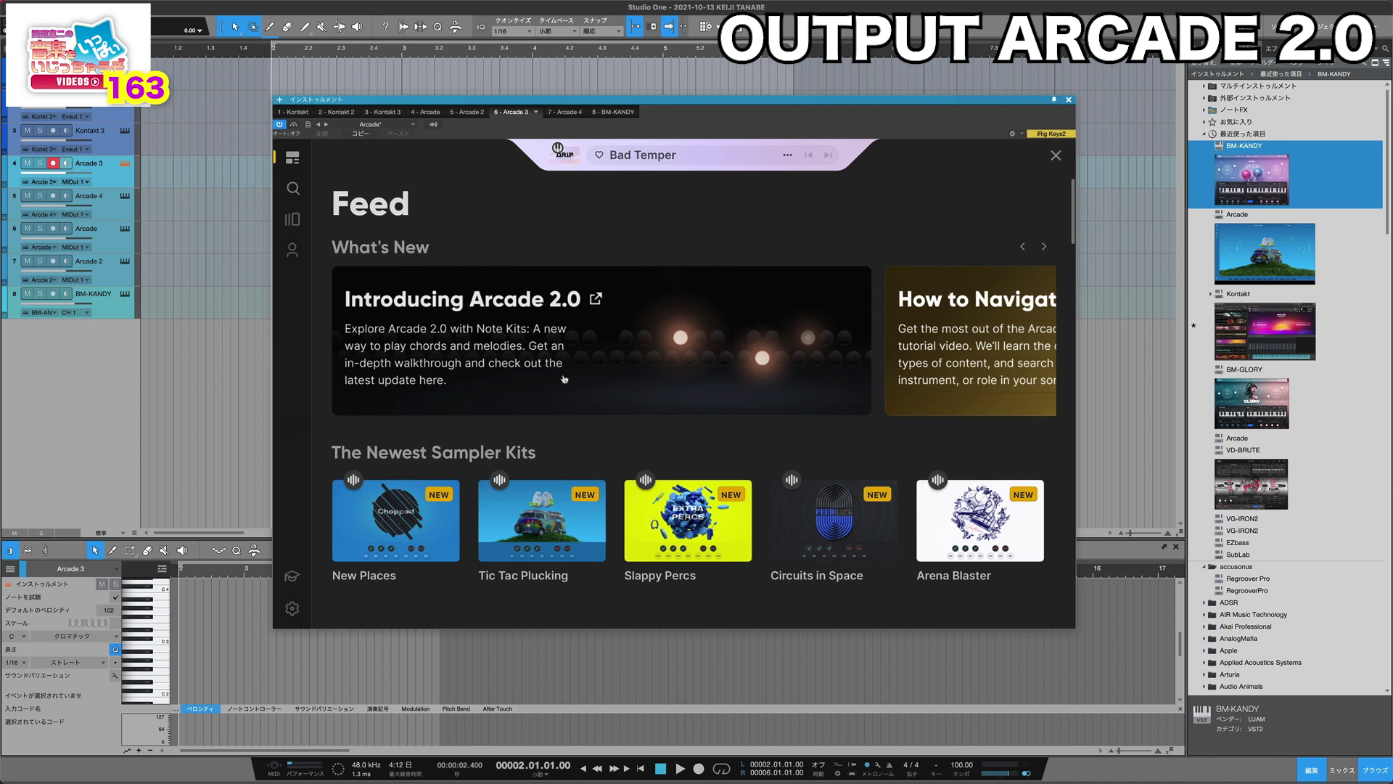
Step: Look through the sampler kits and suggested lines on Arcade's Feed page
scroll(565, 379, down, 3)
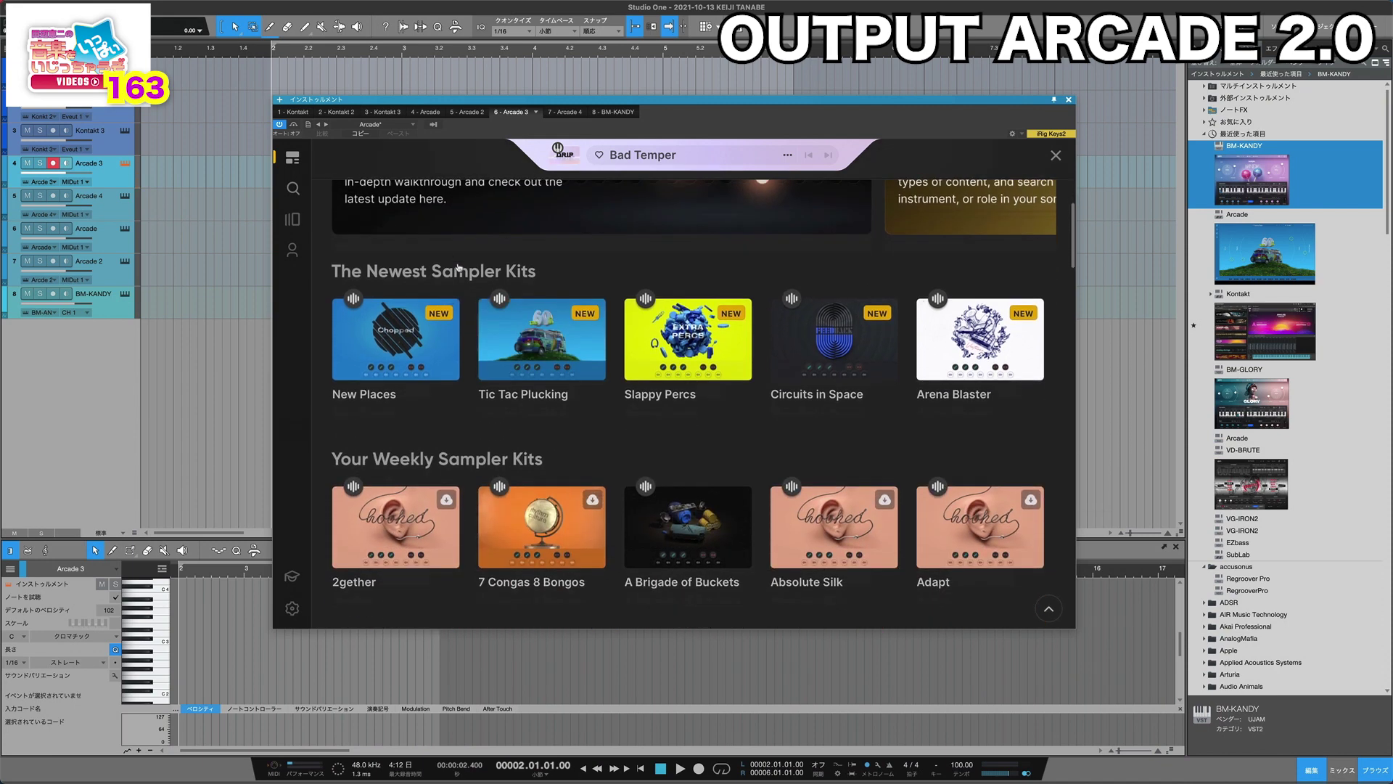
scroll(469, 276, down, 2)
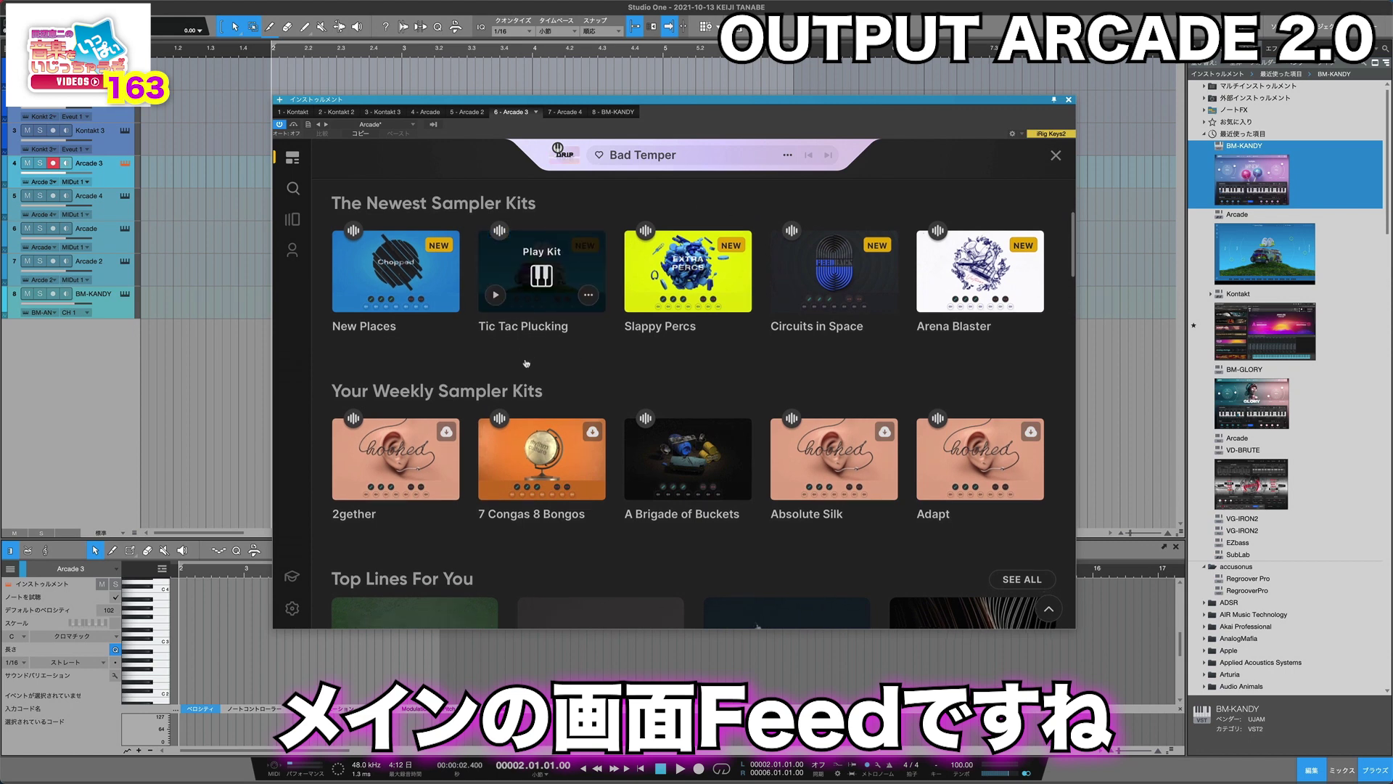
scroll(527, 362, down, 3)
scroll(527, 363, down, 5)
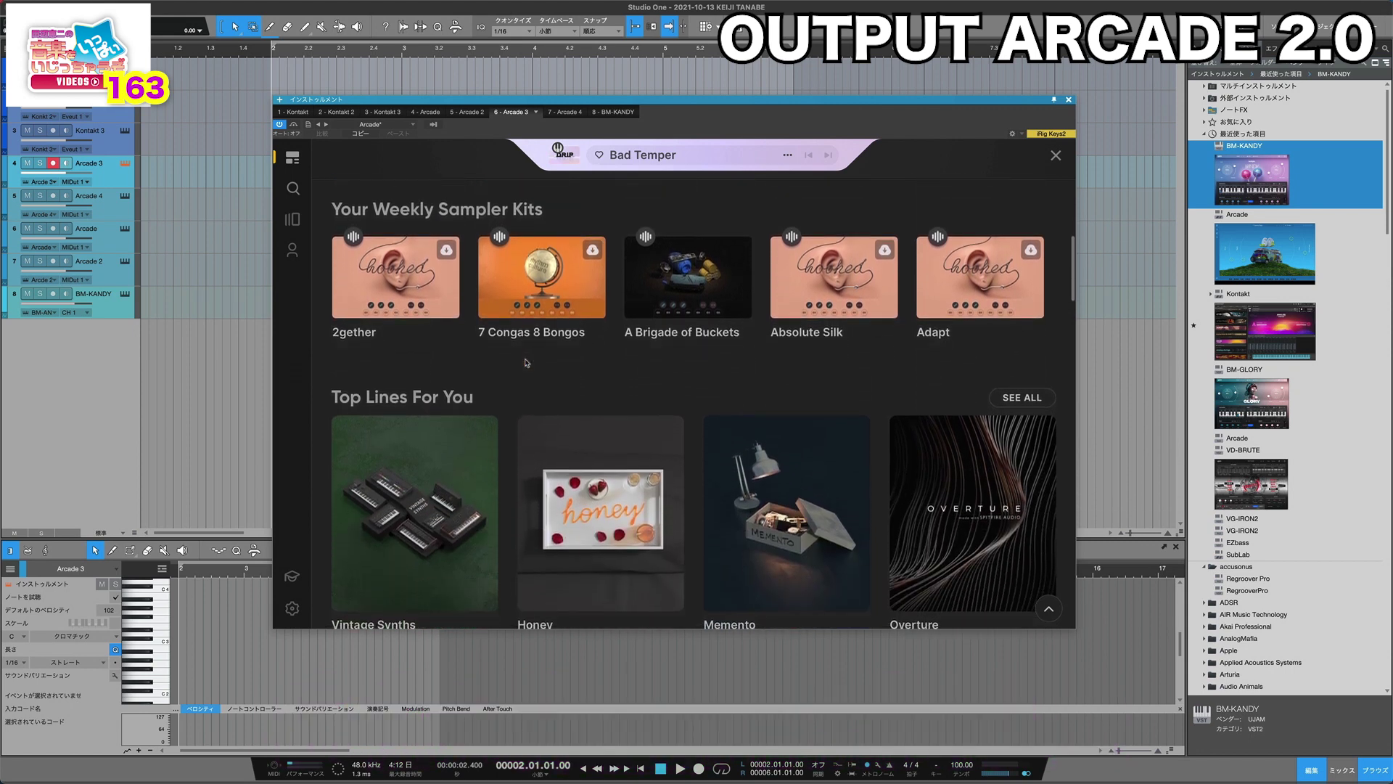
scroll(524, 365, down, 2)
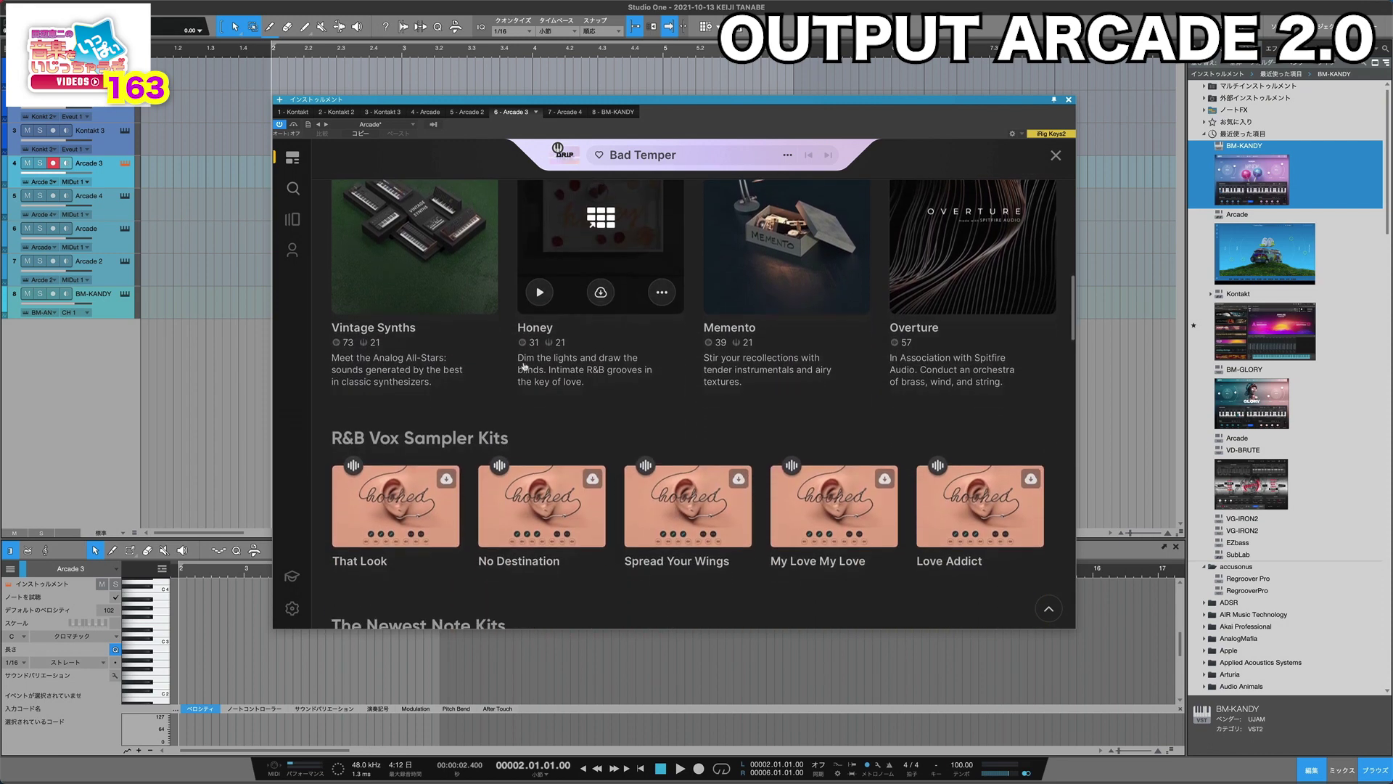
scroll(525, 366, up, 4)
Step: Go from the Drip line to the list of all Lines and look through the newest ones
click(293, 219)
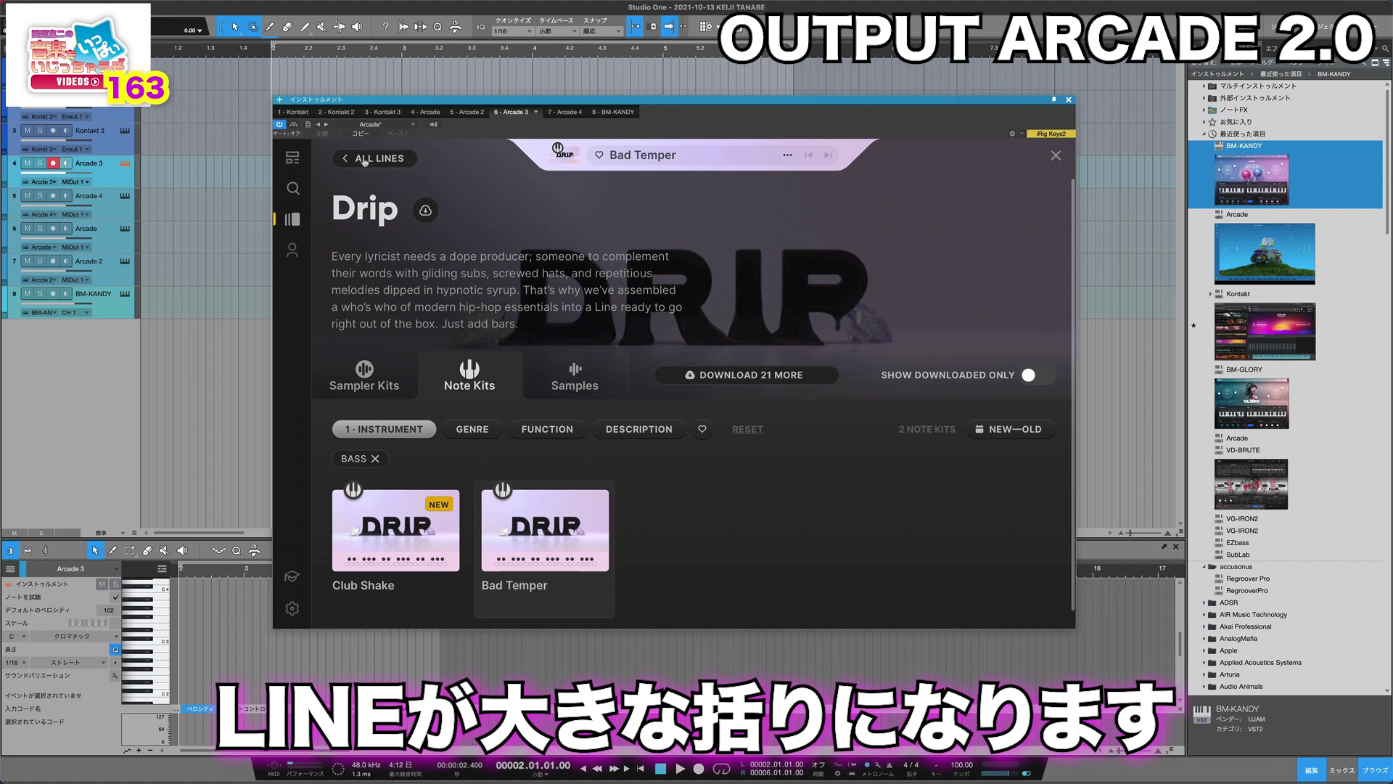
click(365, 159)
scroll(591, 436, down, 1)
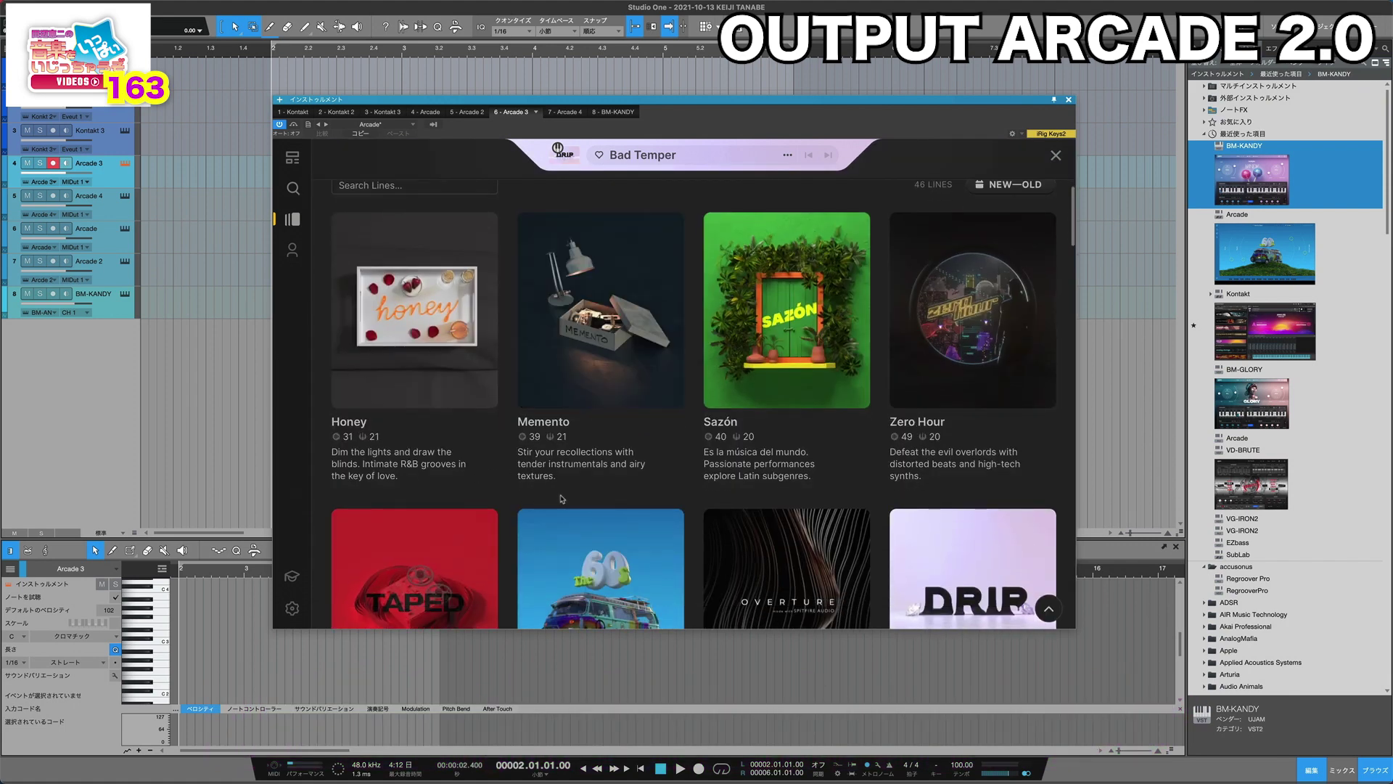
scroll(562, 499, down, 5)
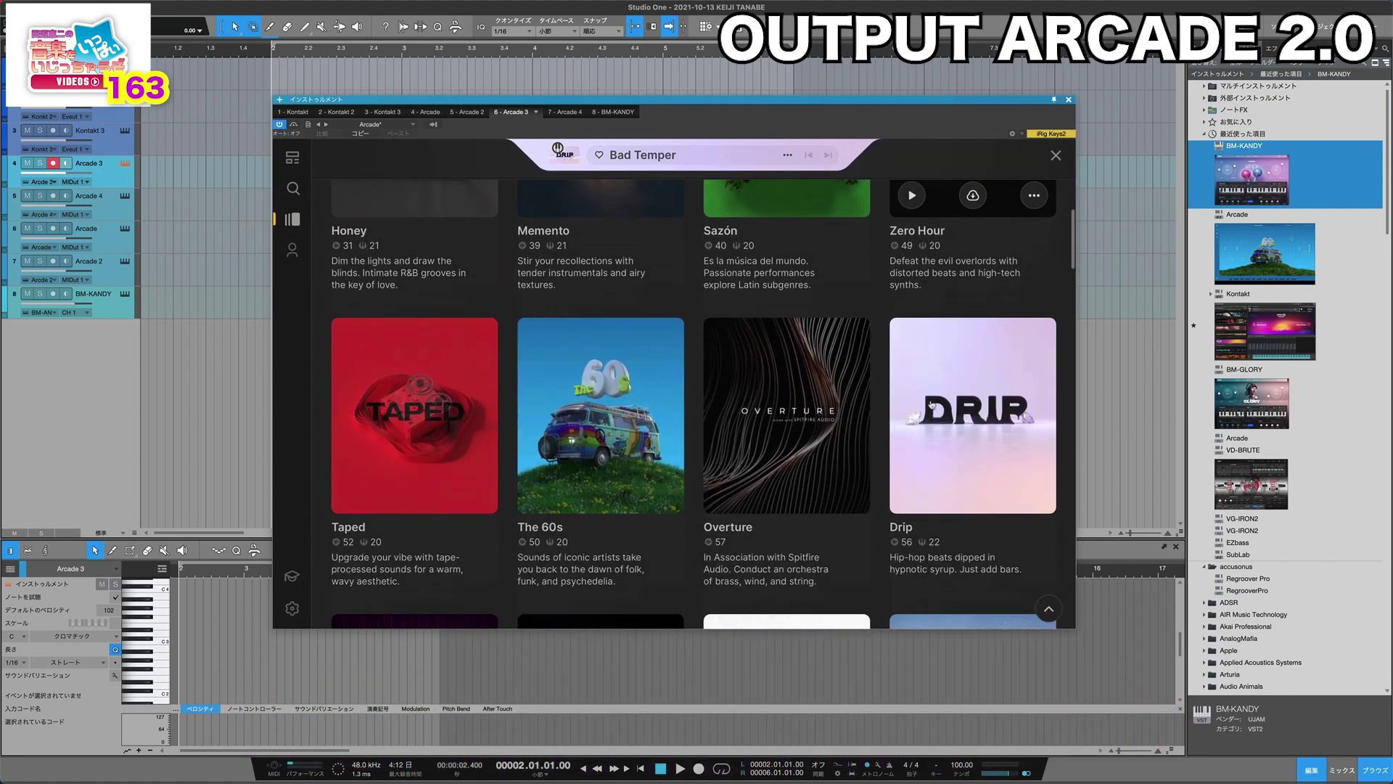
scroll(931, 404, down, 3)
scroll(767, 351, up, 4)
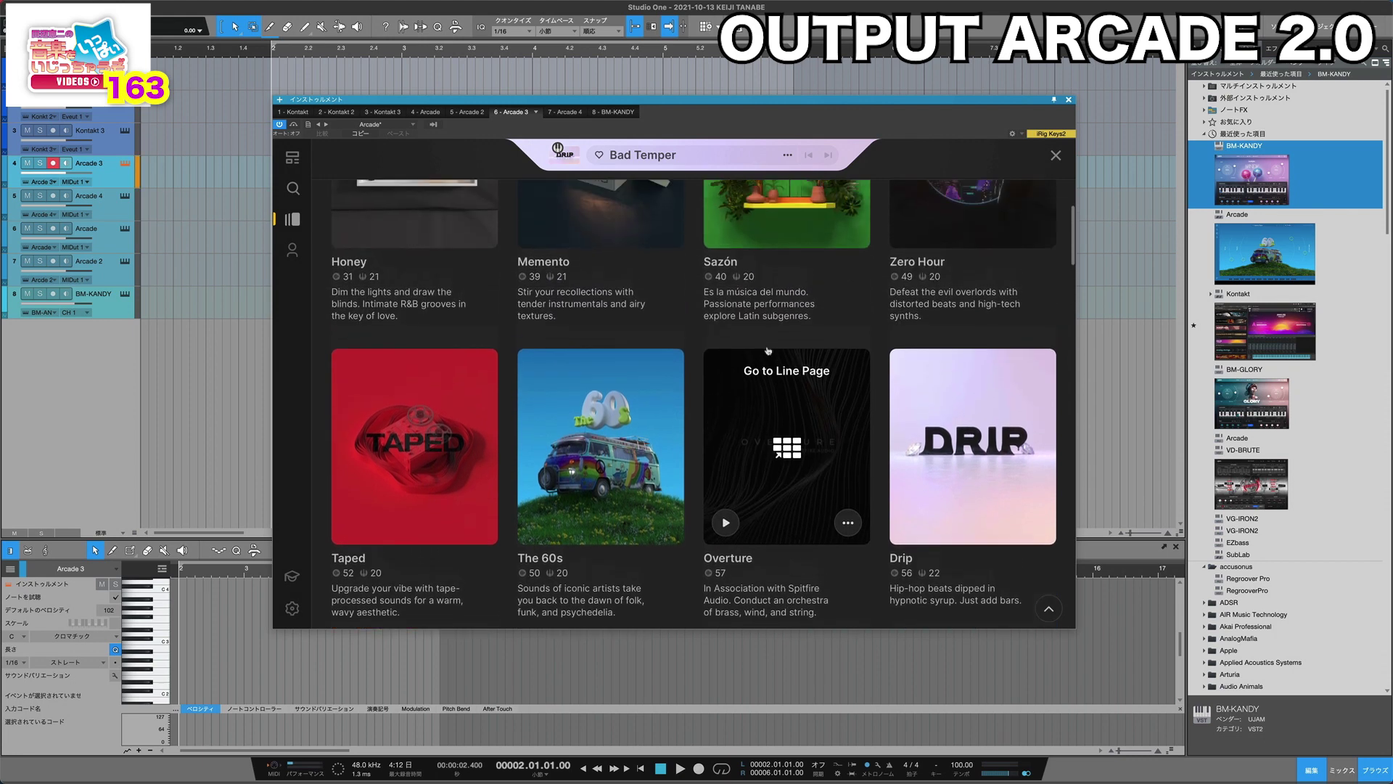
scroll(768, 352, up, 1)
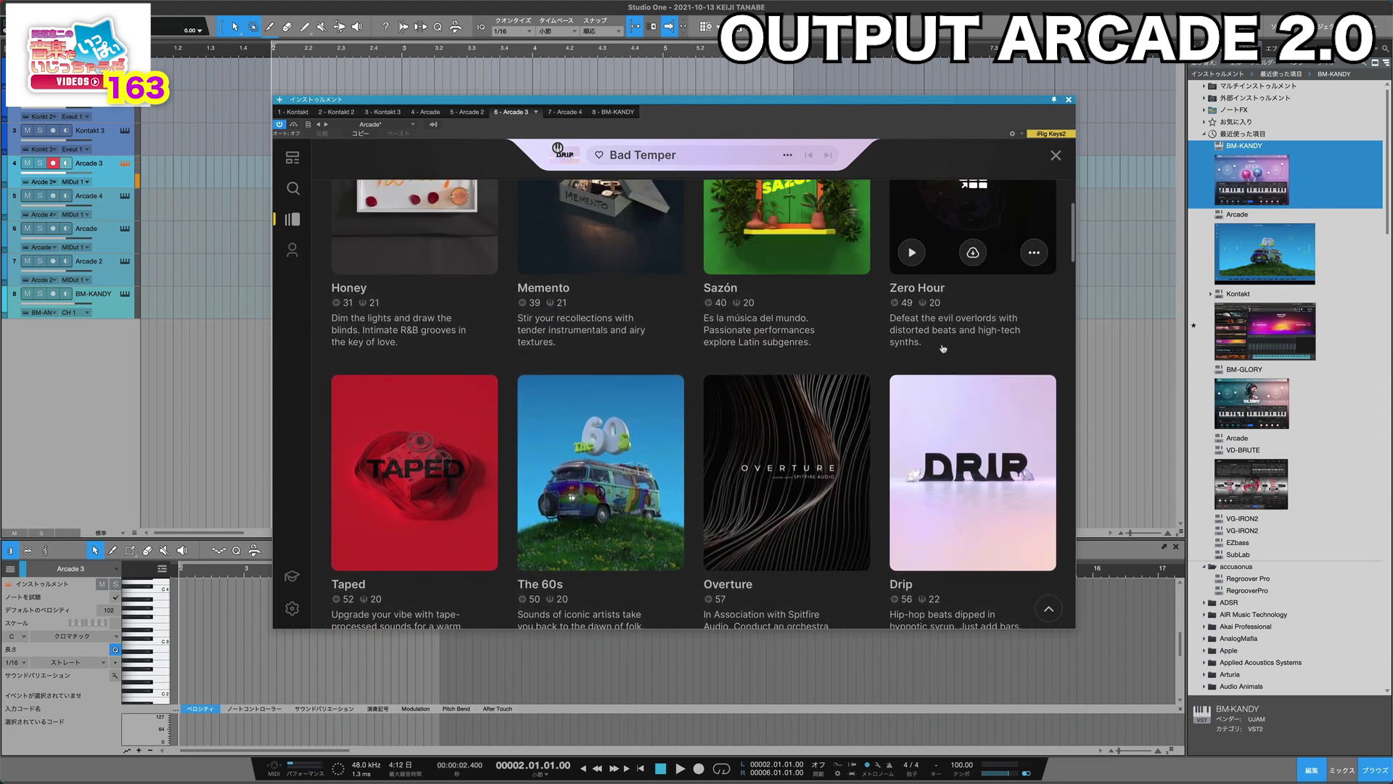
scroll(899, 353, up, 3)
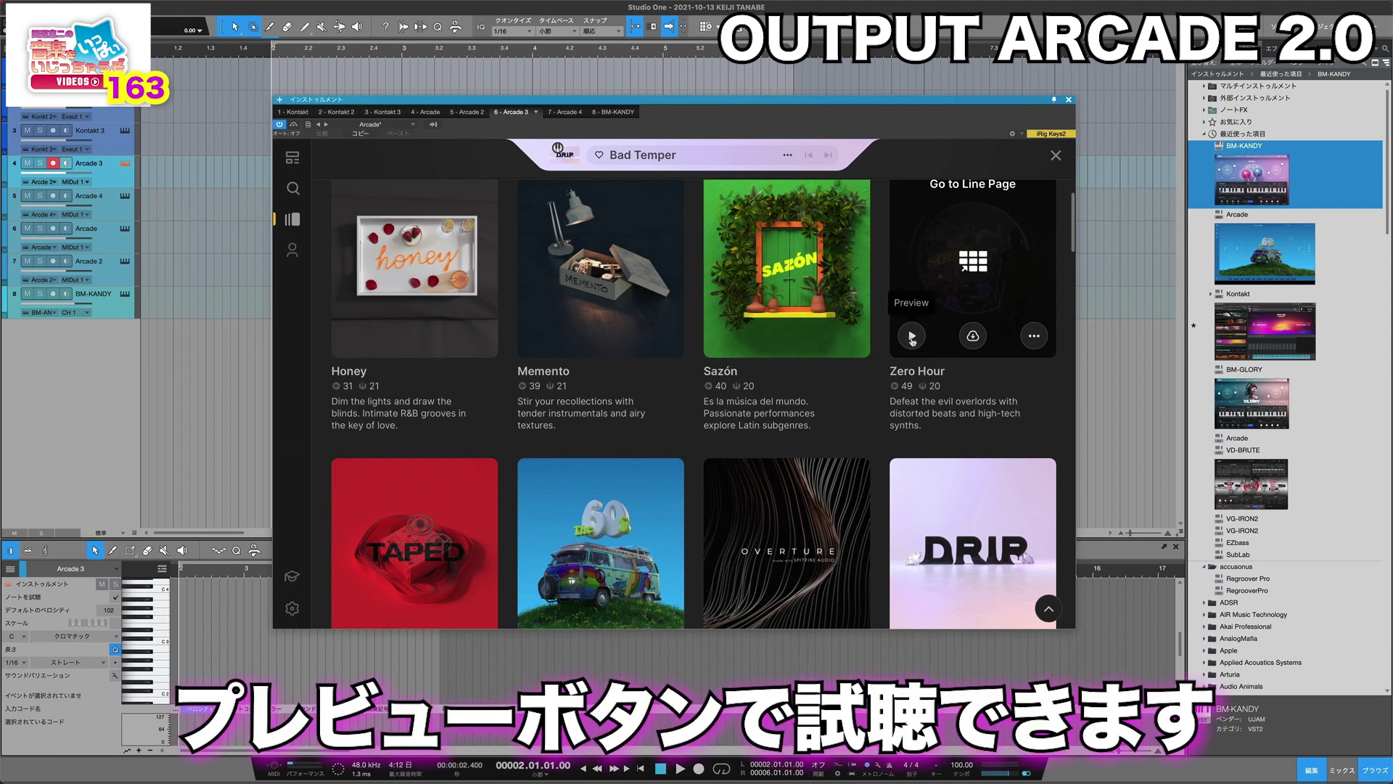
Step: Preview the Zero Hour, Drip, Overture and The 60s lines one after another
click(912, 337)
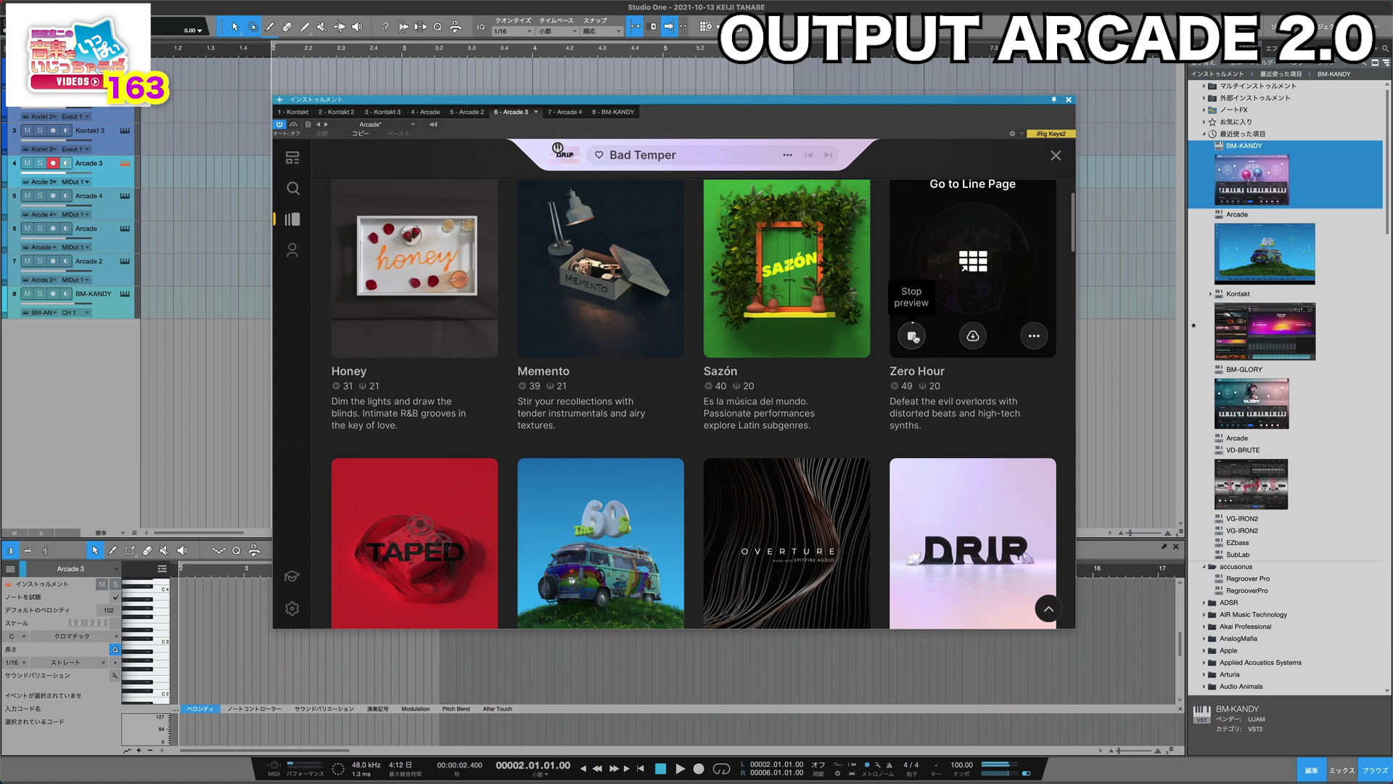
scroll(907, 341, down, 3)
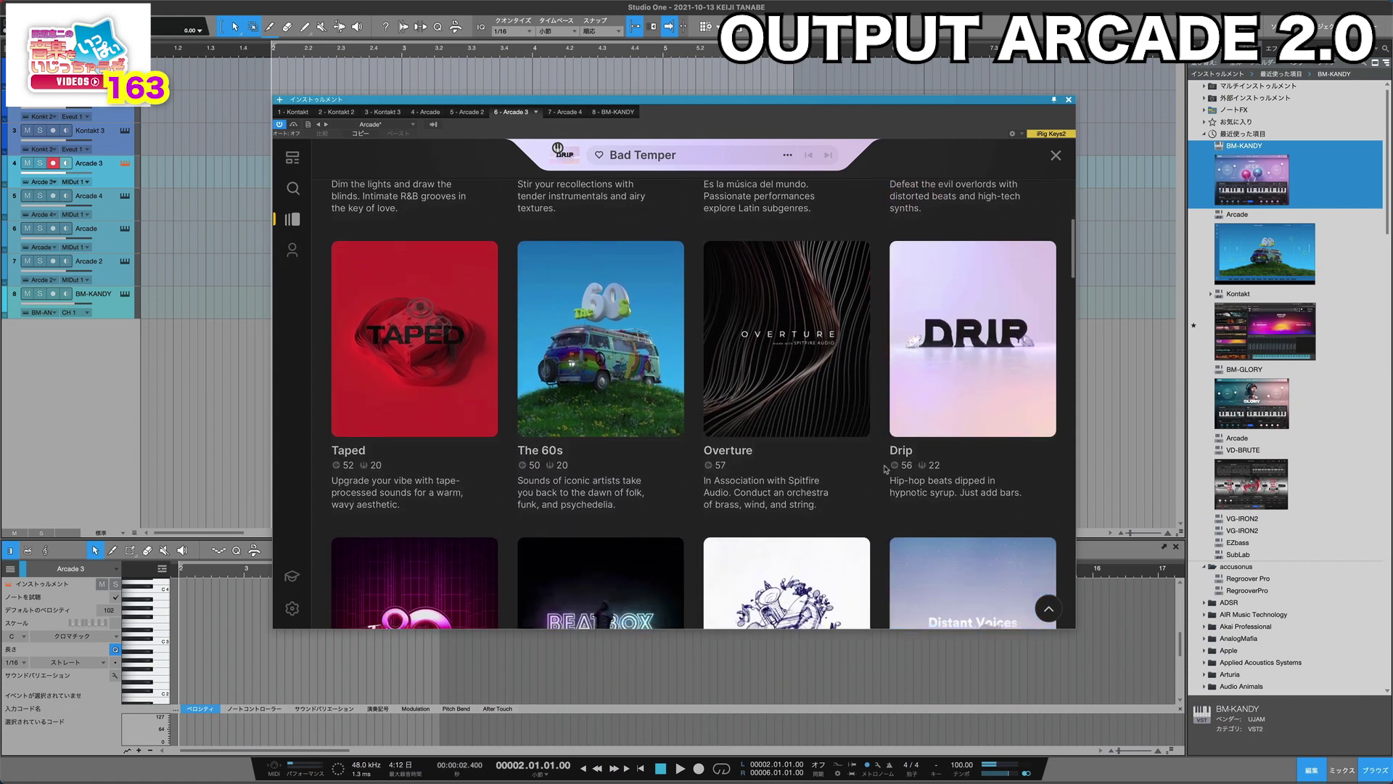
click(911, 415)
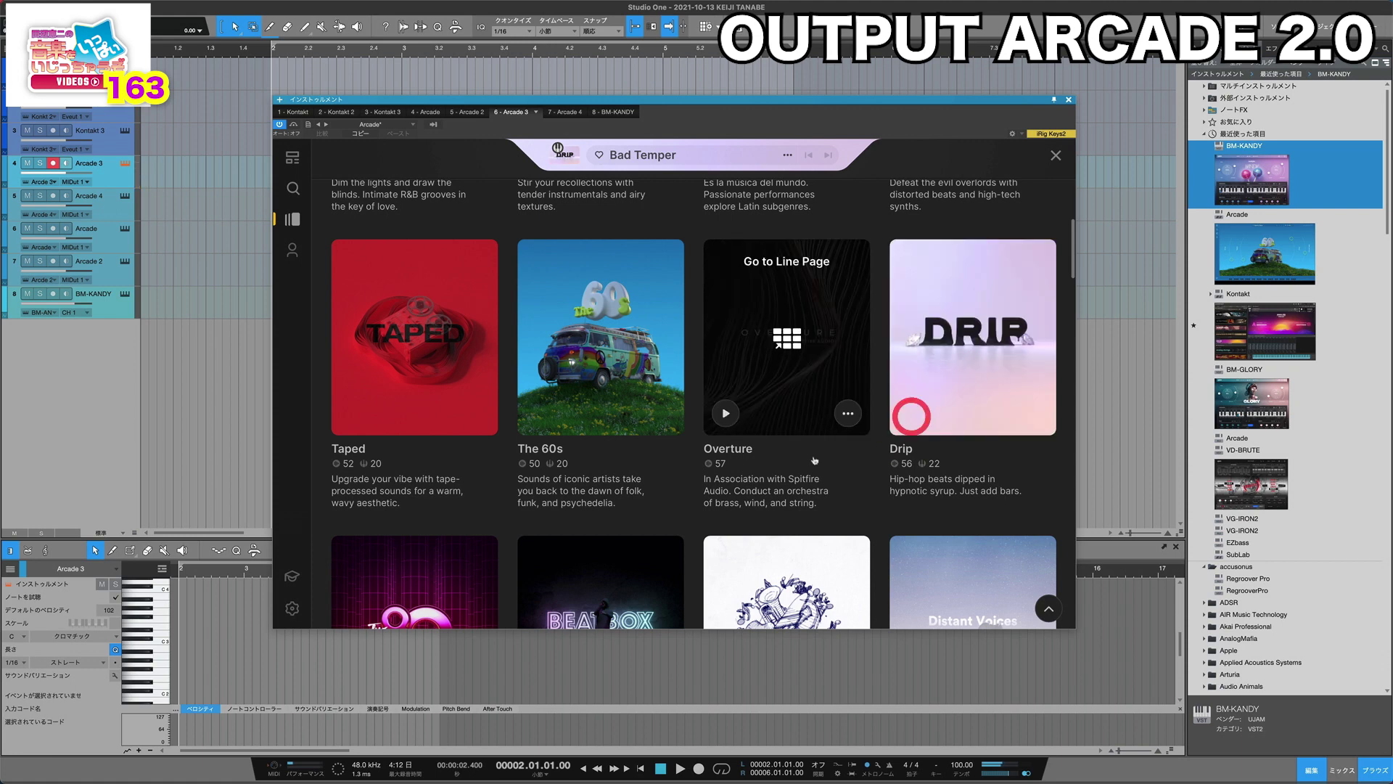
click(725, 415)
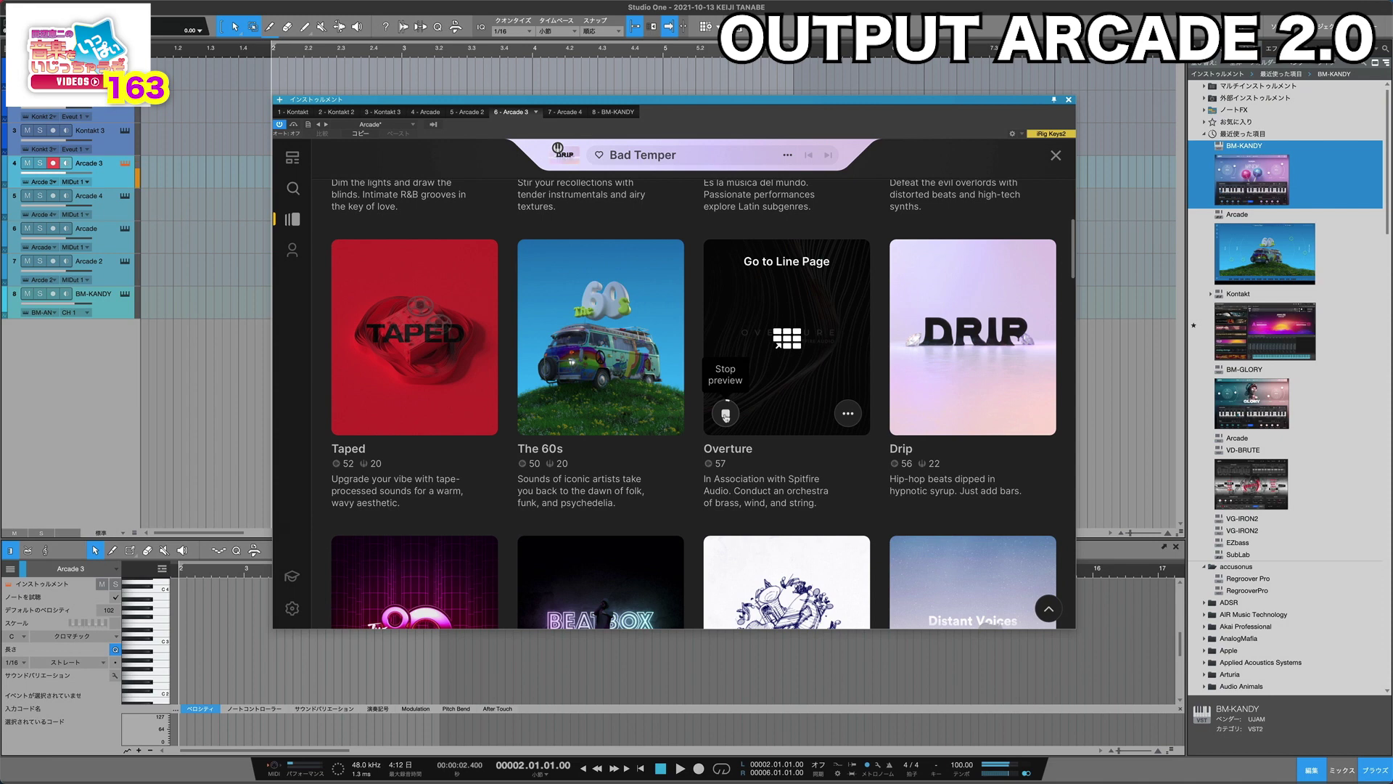
click(725, 415)
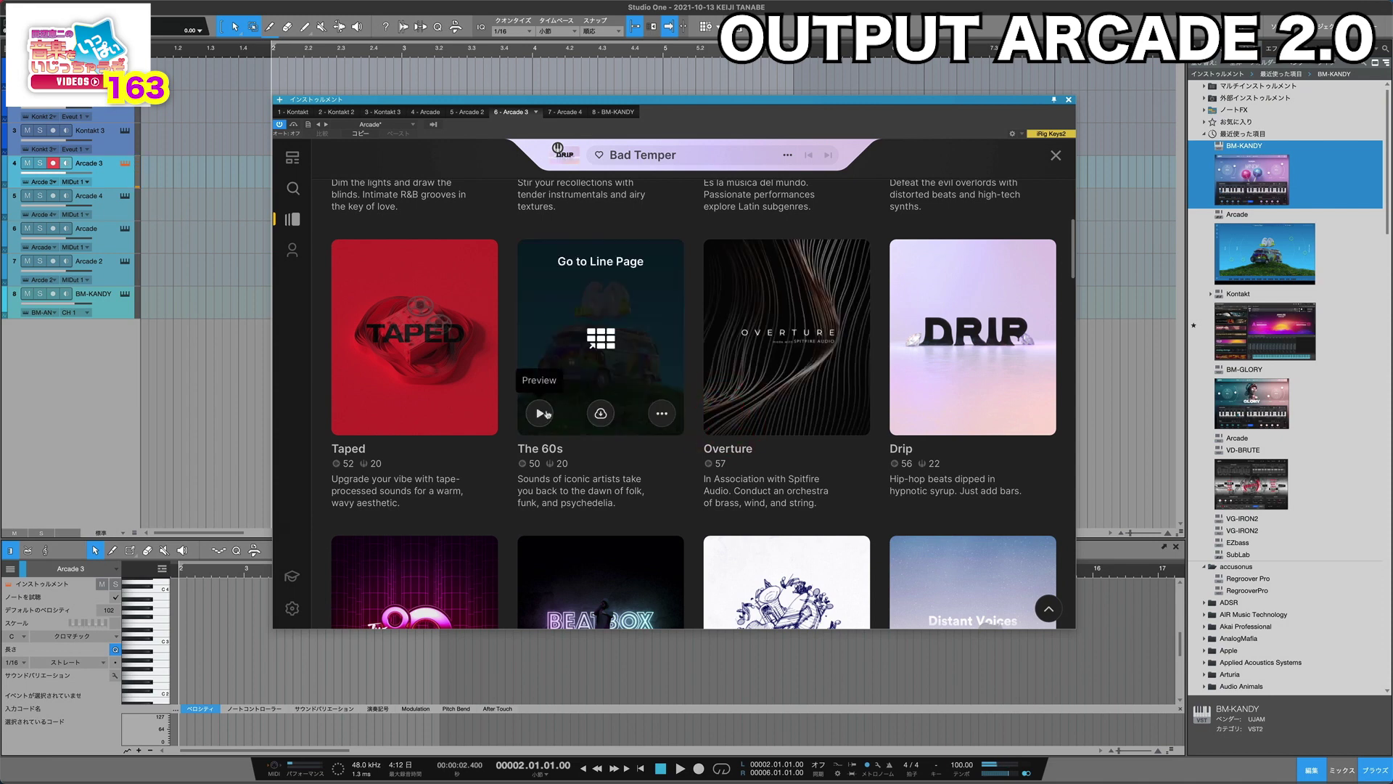
click(544, 413)
click(540, 414)
Step: Browse further through the genres in the Lines list and preview the Vocode line
scroll(758, 435, down, 5)
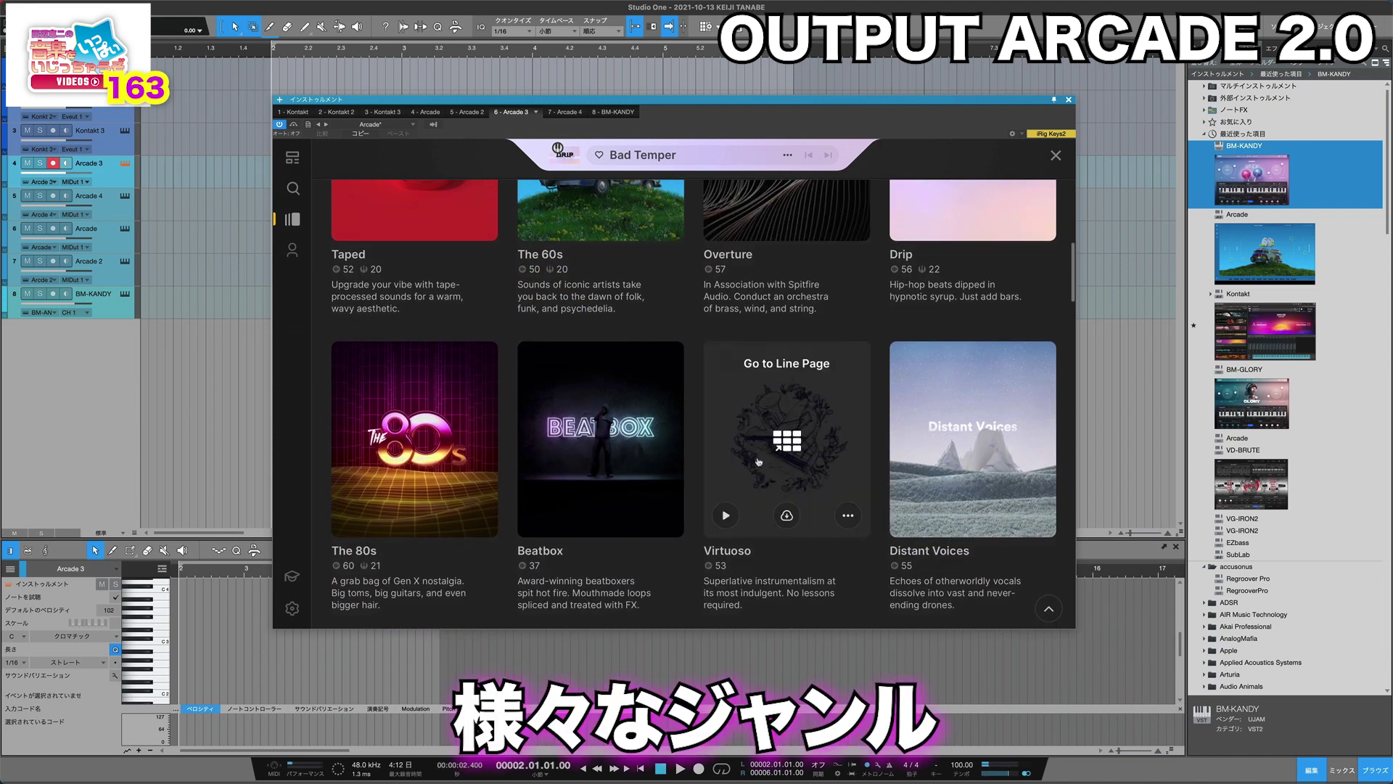
scroll(758, 461, down, 1)
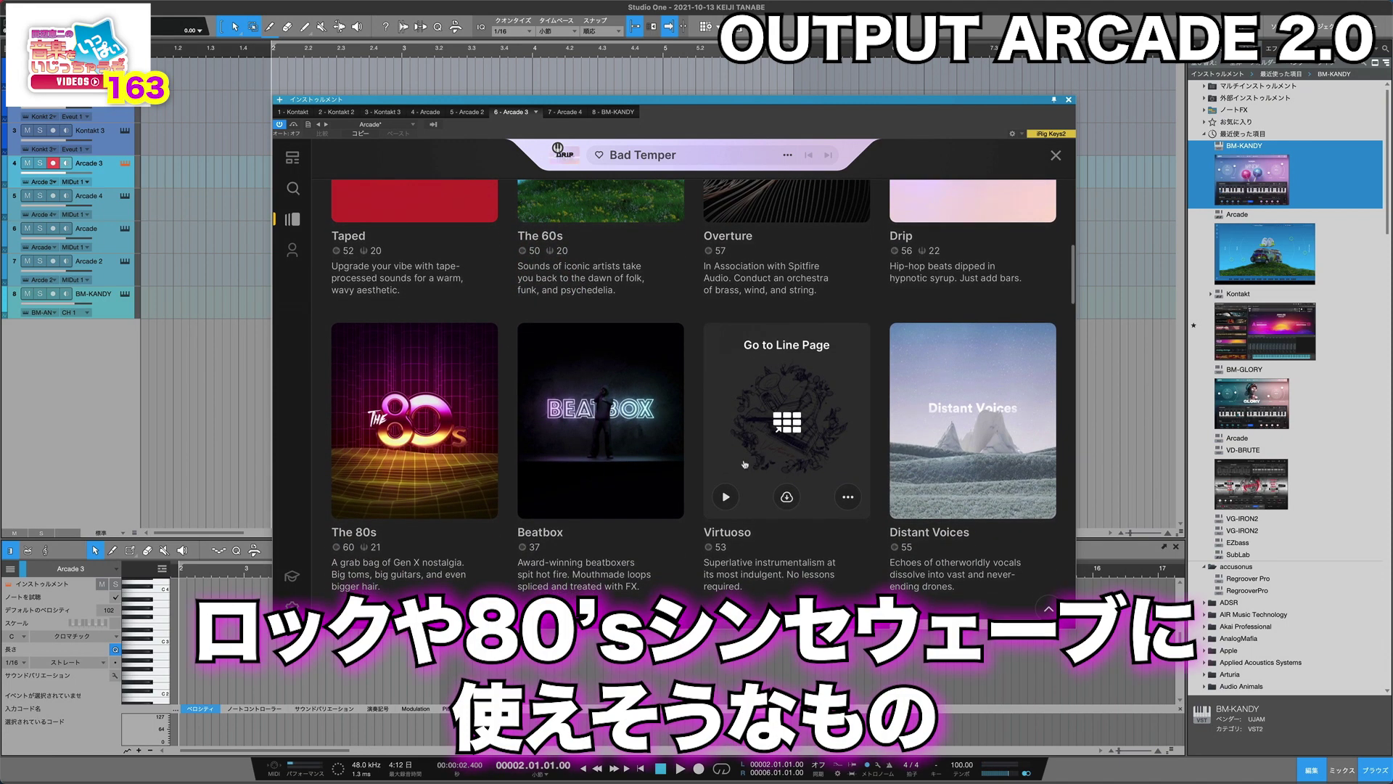
scroll(410, 458, up, 8)
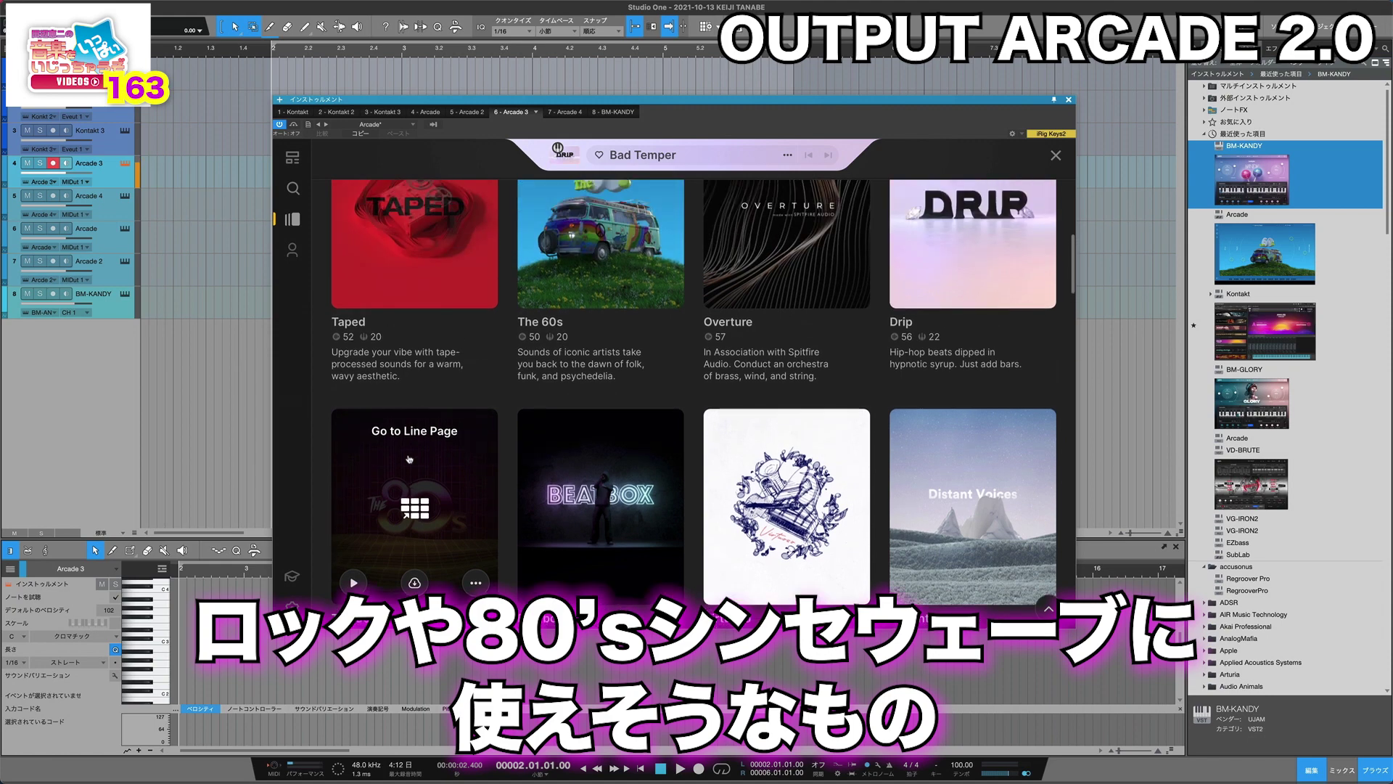
scroll(535, 374, down, 5)
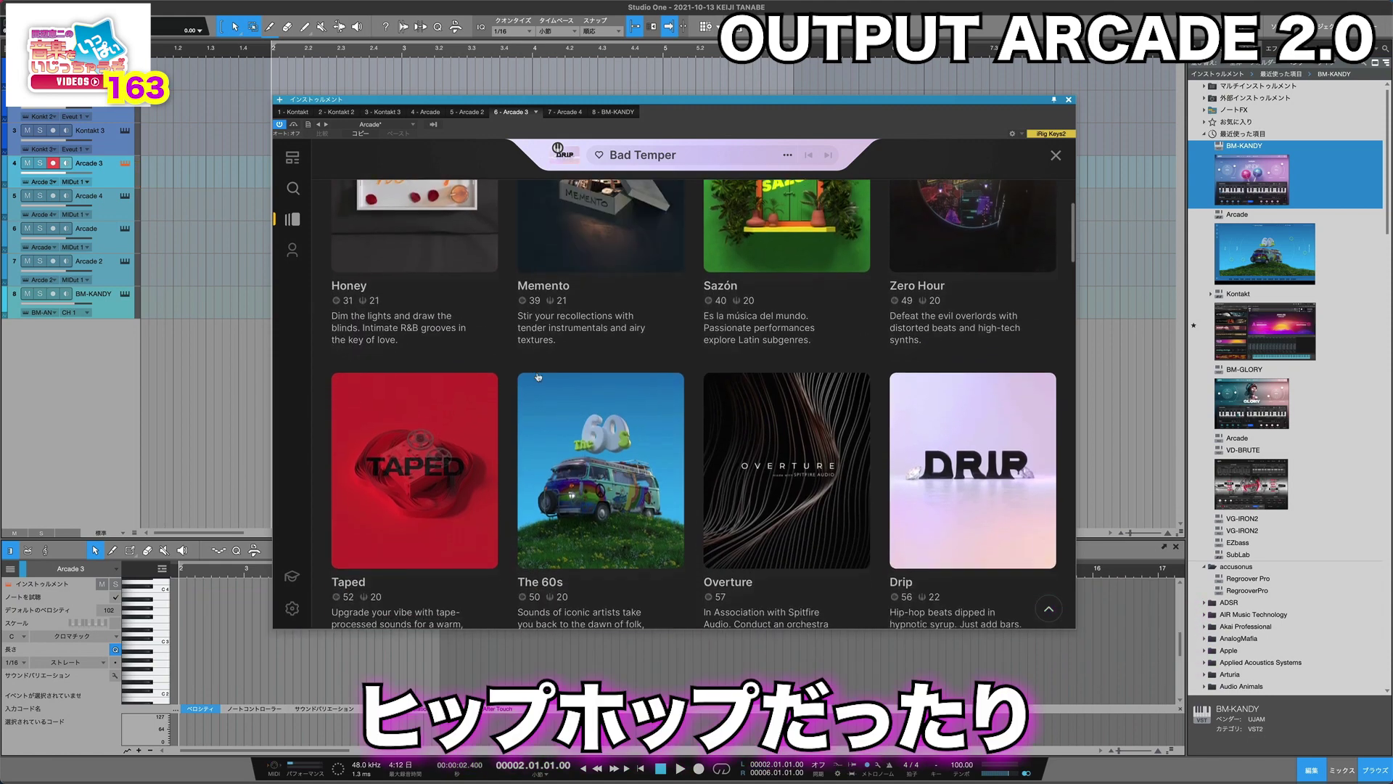
scroll(537, 377, down, 8)
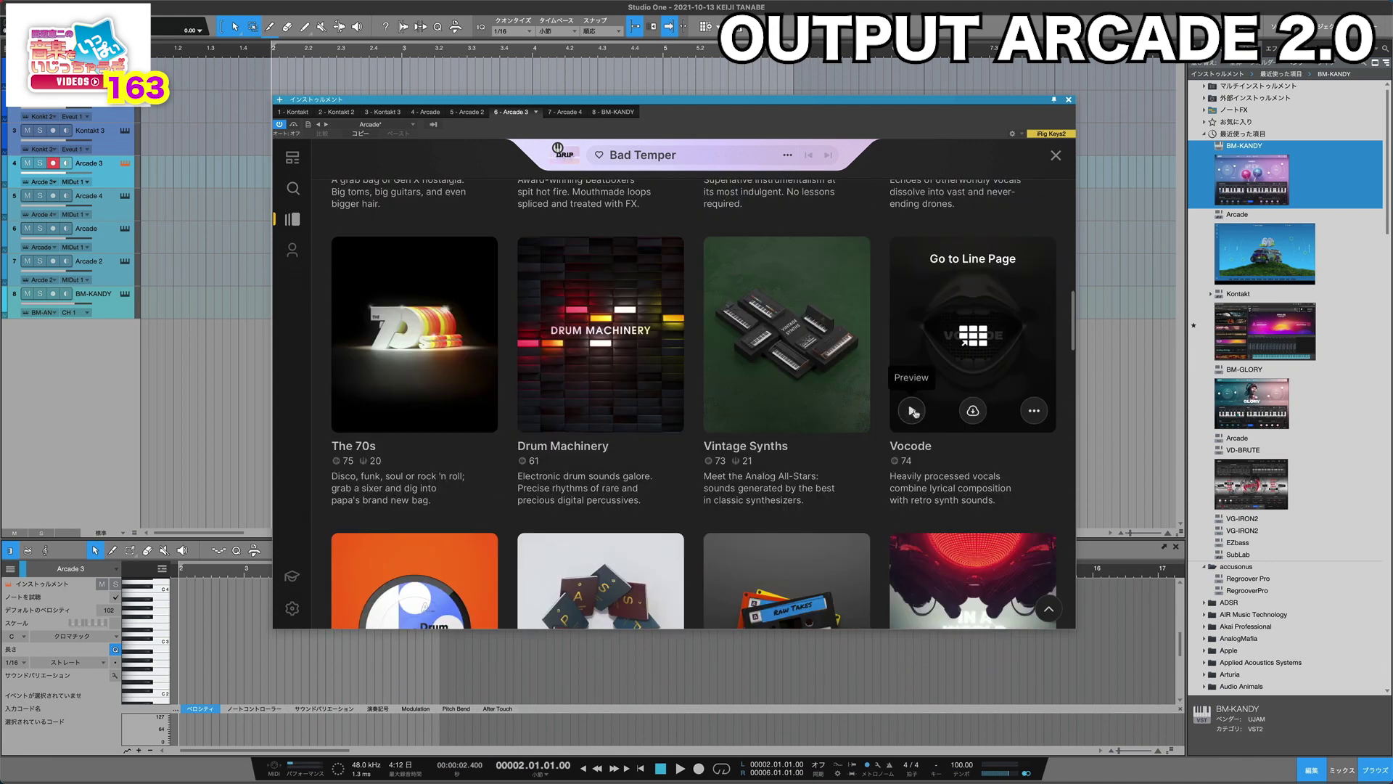
click(913, 411)
click(912, 411)
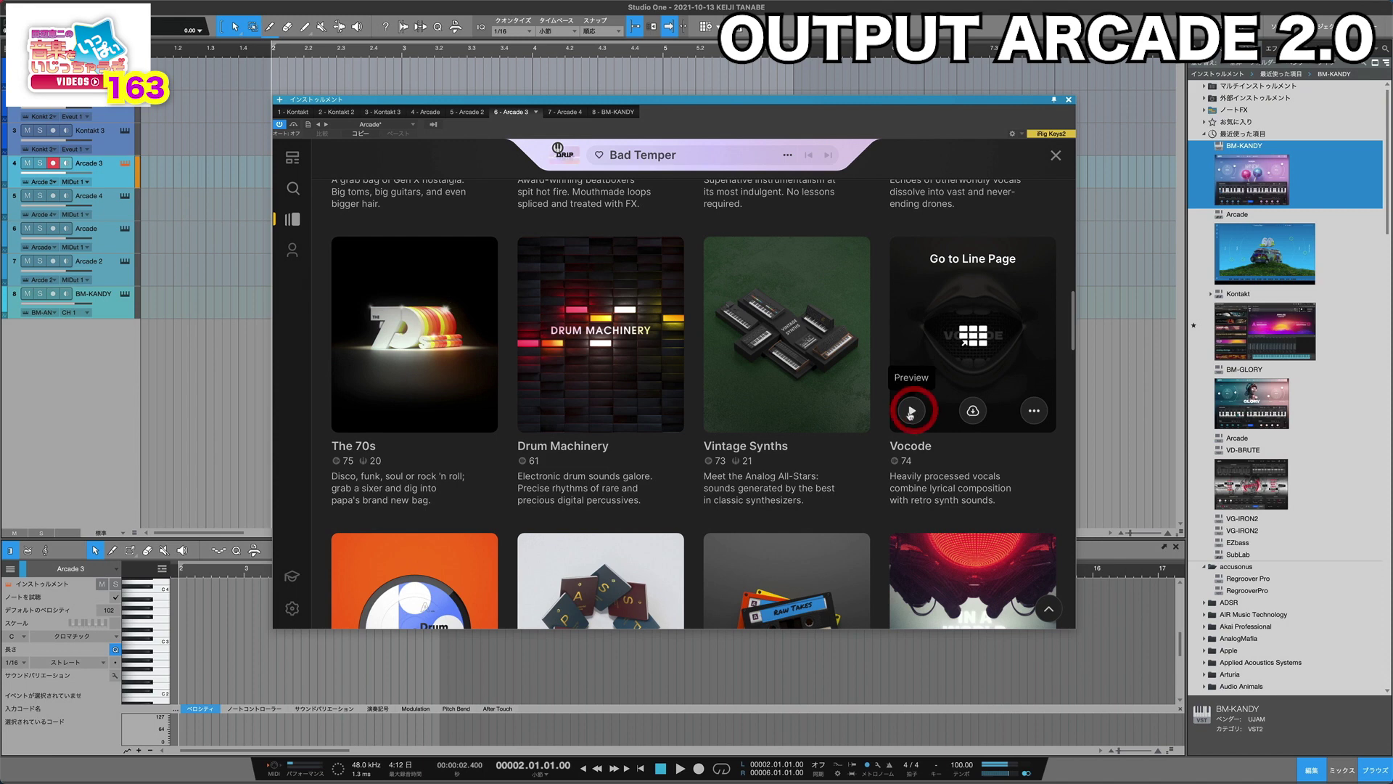
Step: Open the Honey line and load its Dreamland sampler kit for playing
scroll(912, 412, down, 3)
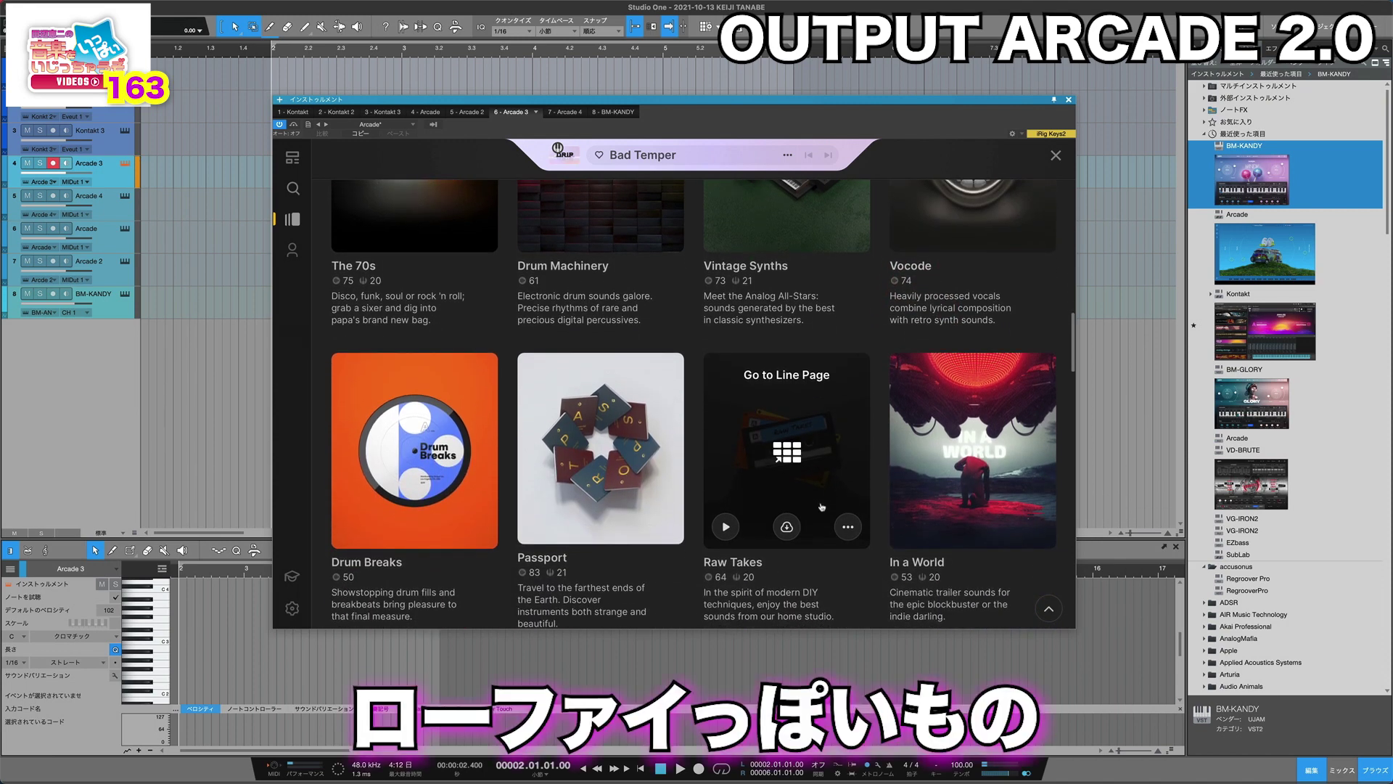
scroll(834, 497, down, 4)
scroll(825, 504, down, 1)
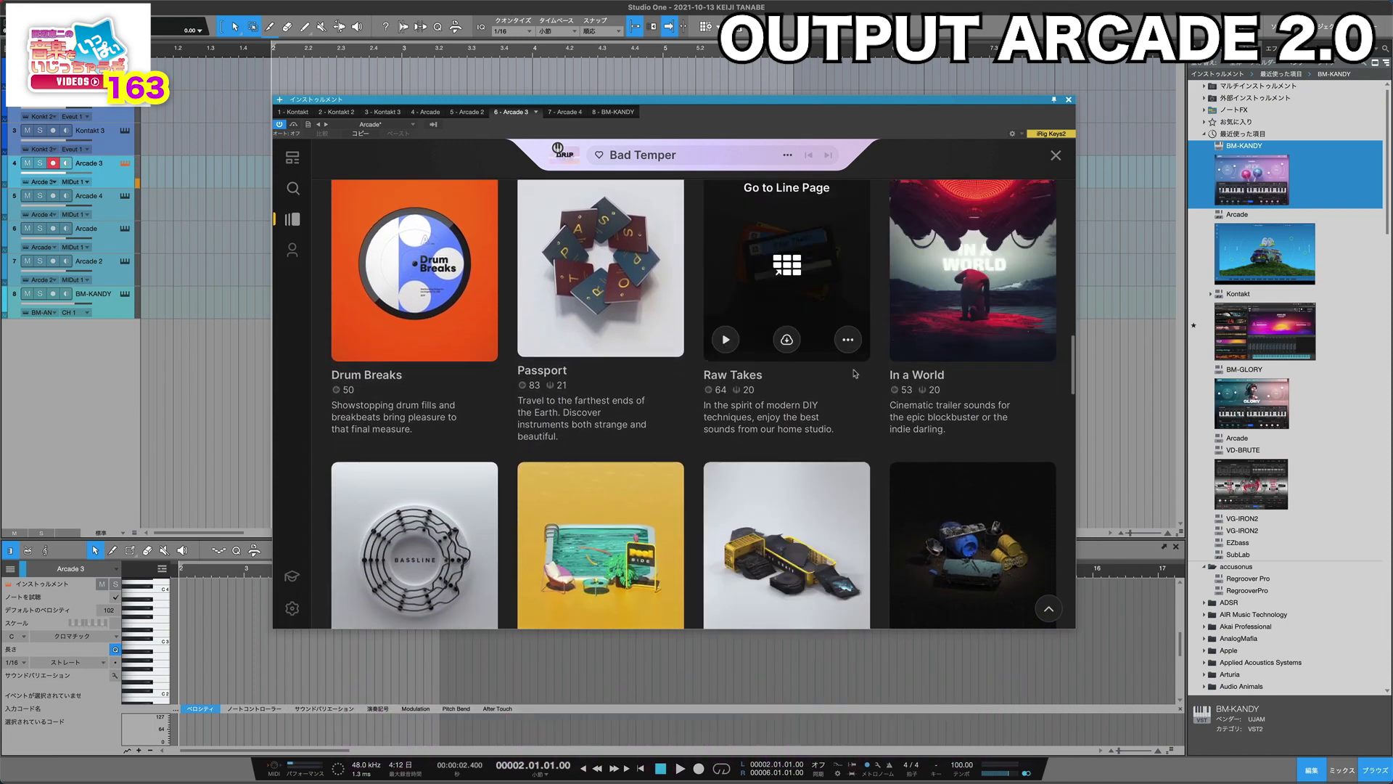
scroll(771, 410, up, 15)
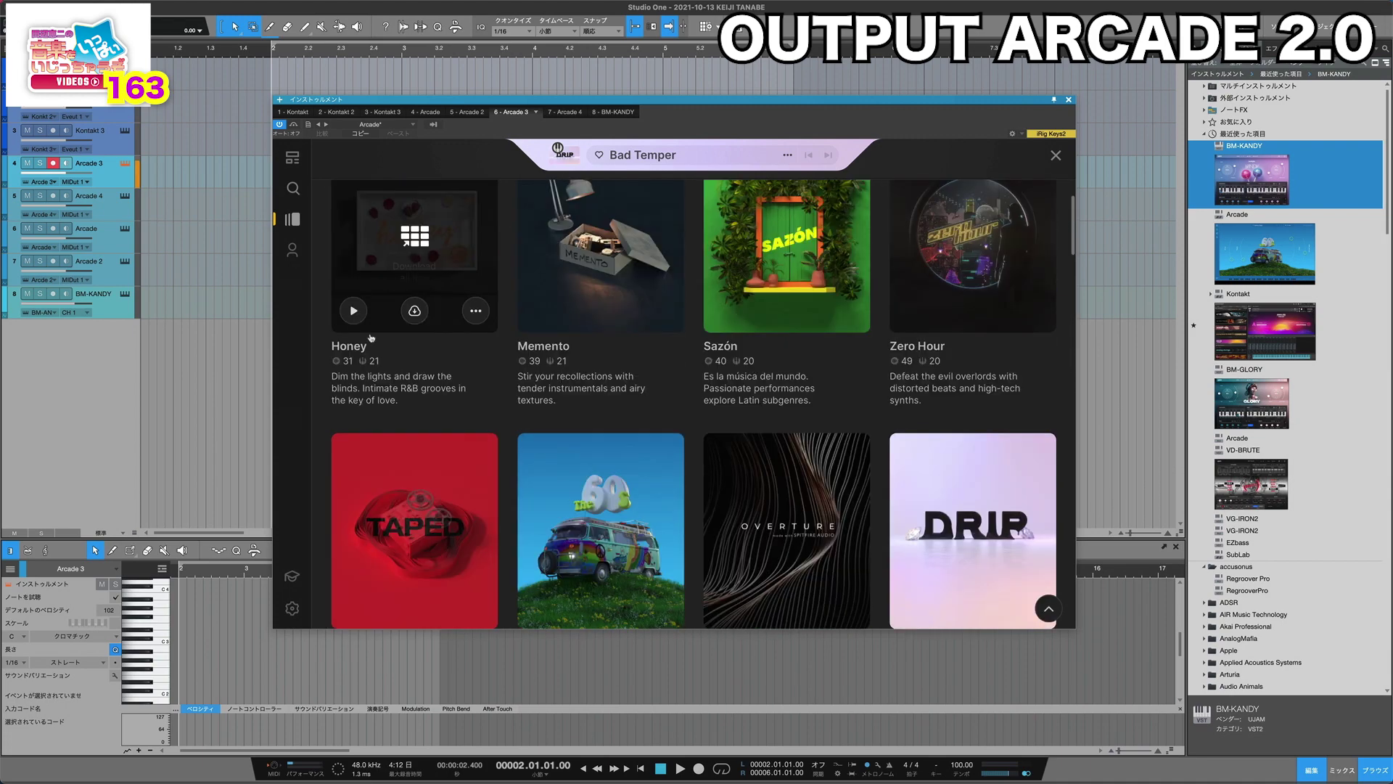
click(419, 232)
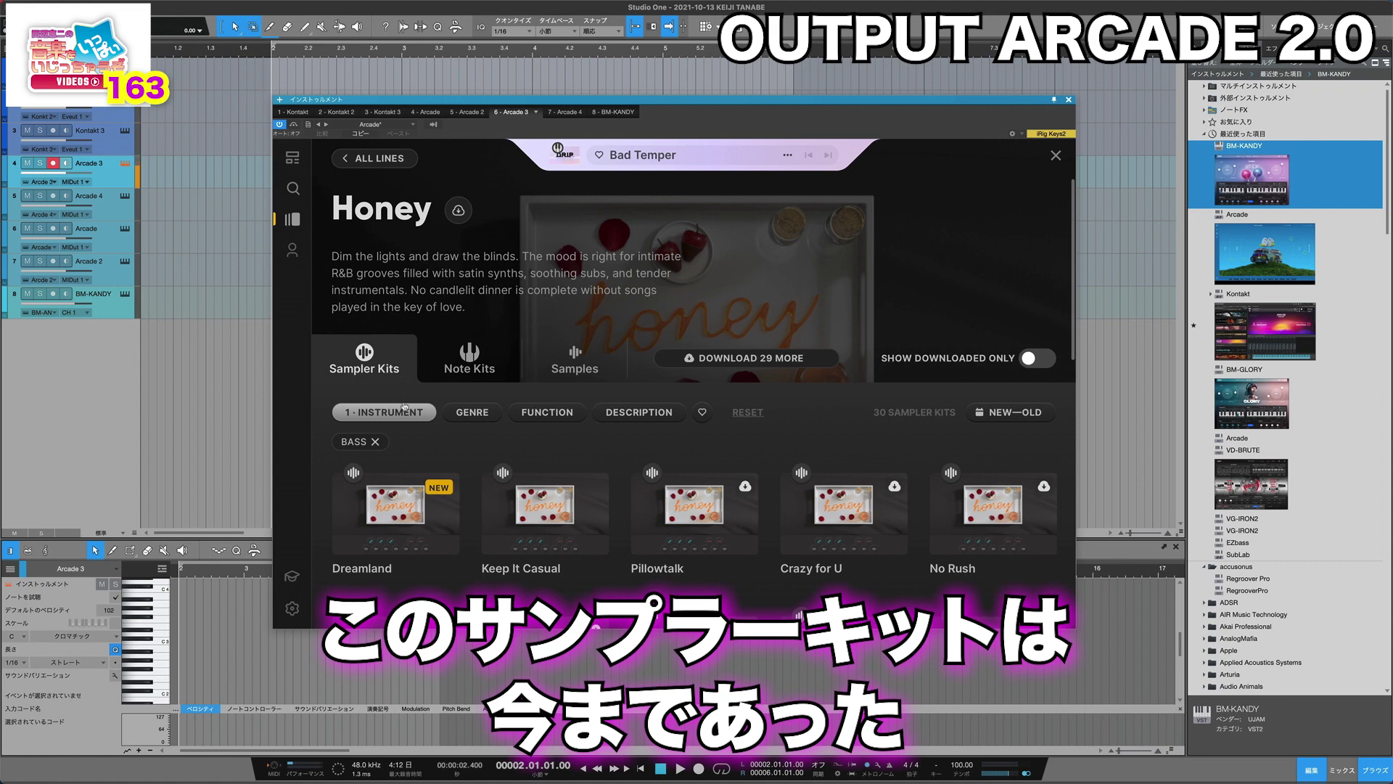
mouse_move(411, 502)
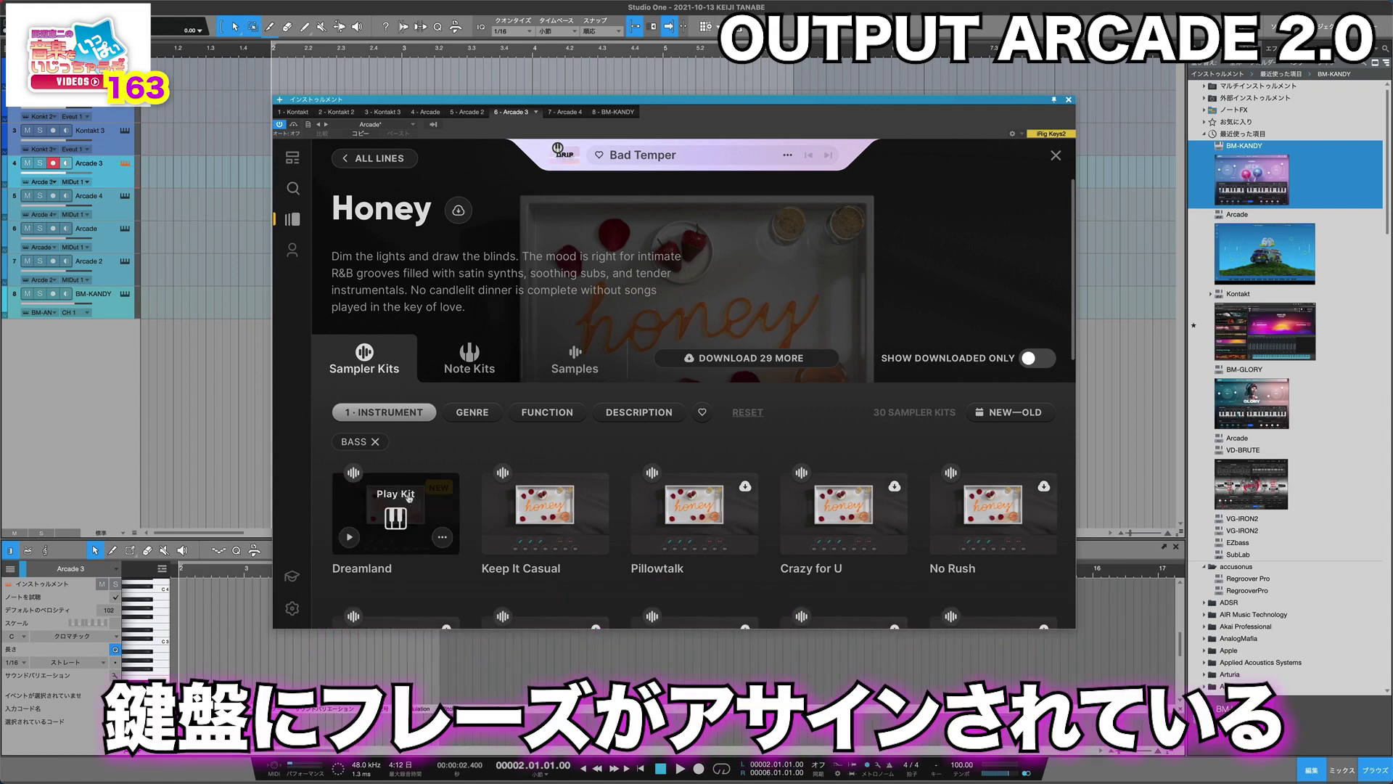
click(387, 536)
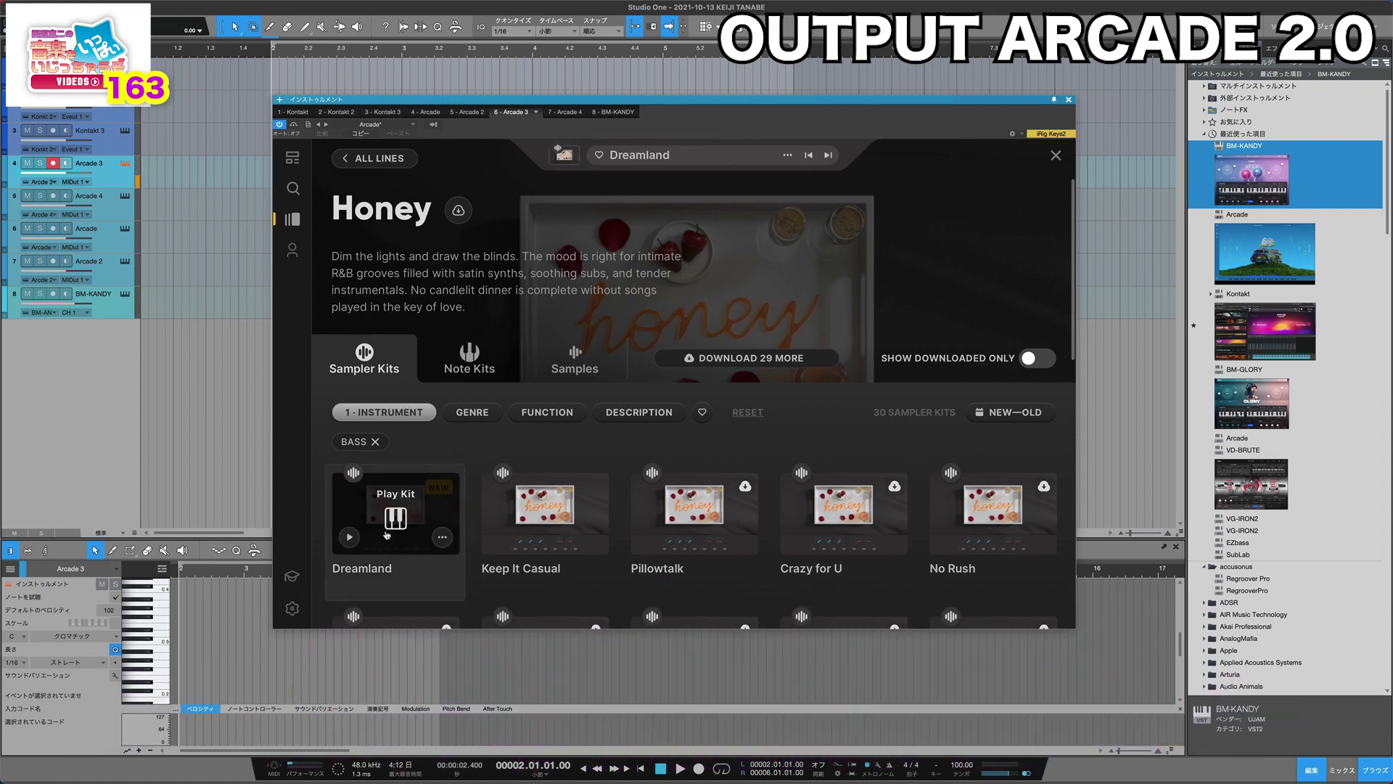
click(392, 519)
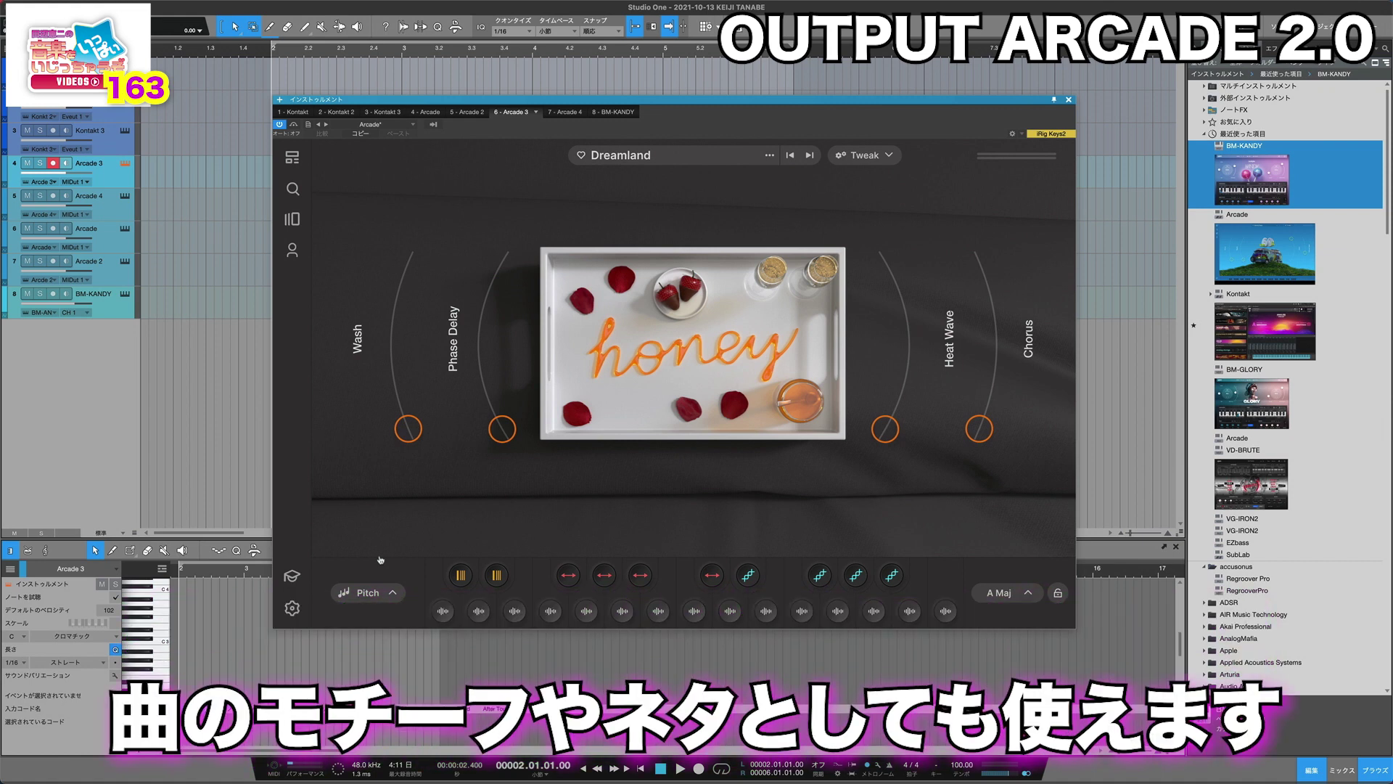
Step: Return to the list of all Lines and open the Overture line's sampler kits
click(292, 219)
click(364, 166)
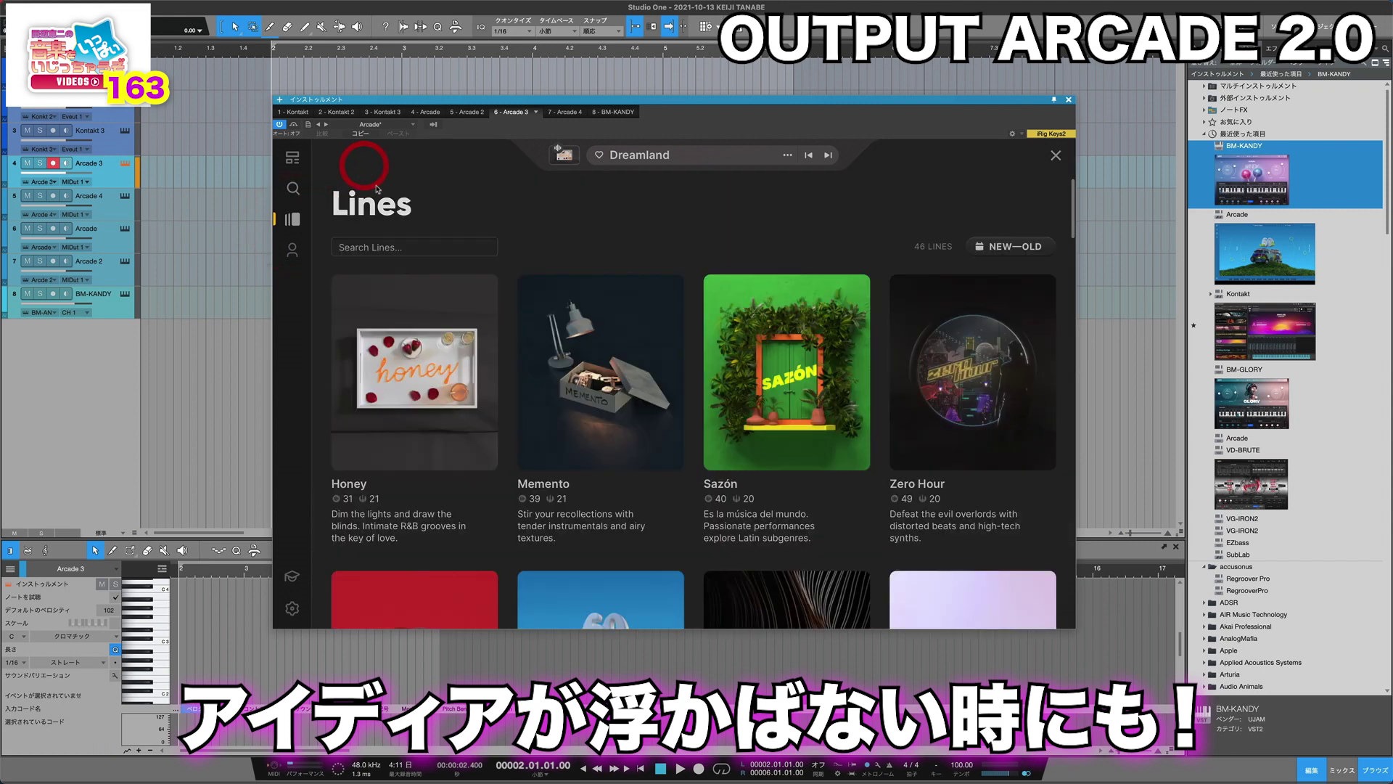
scroll(538, 445, down, 3)
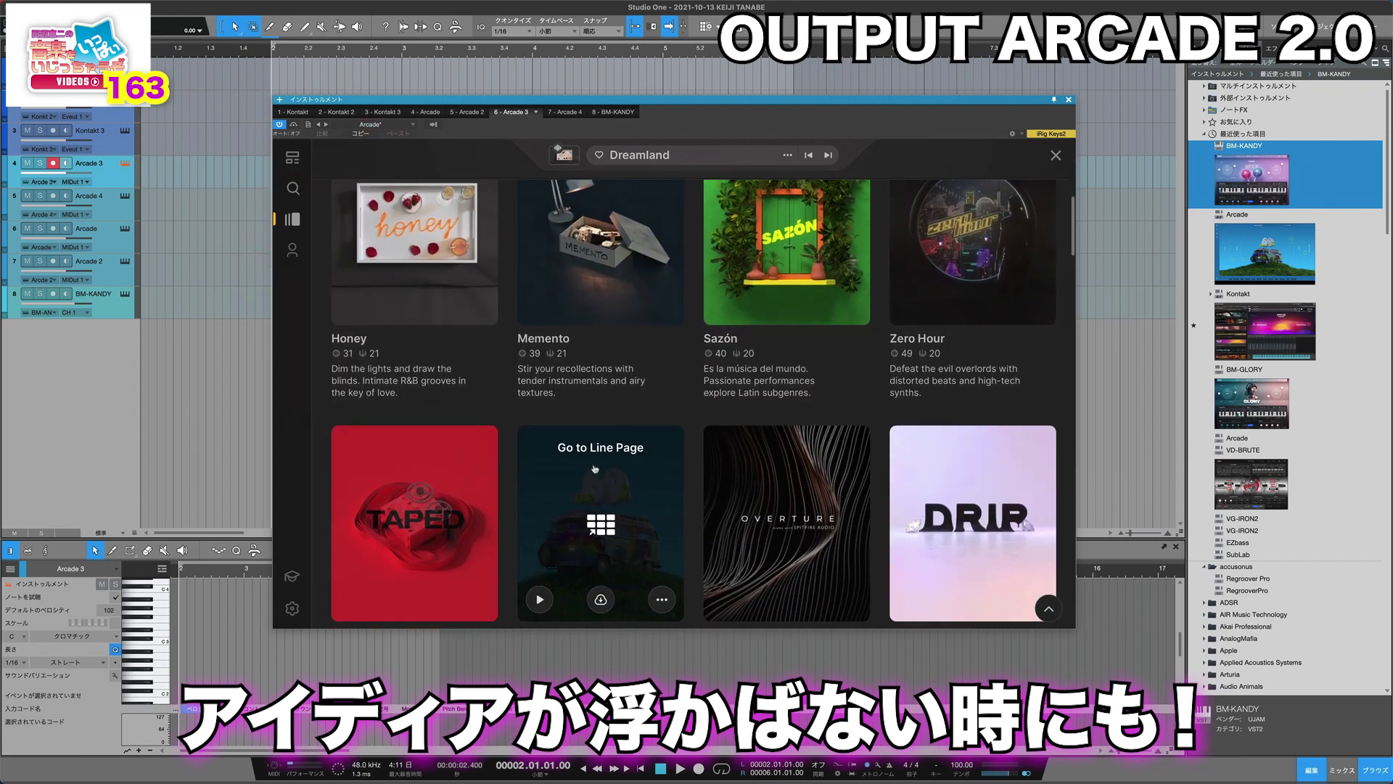
scroll(538, 445, down, 1)
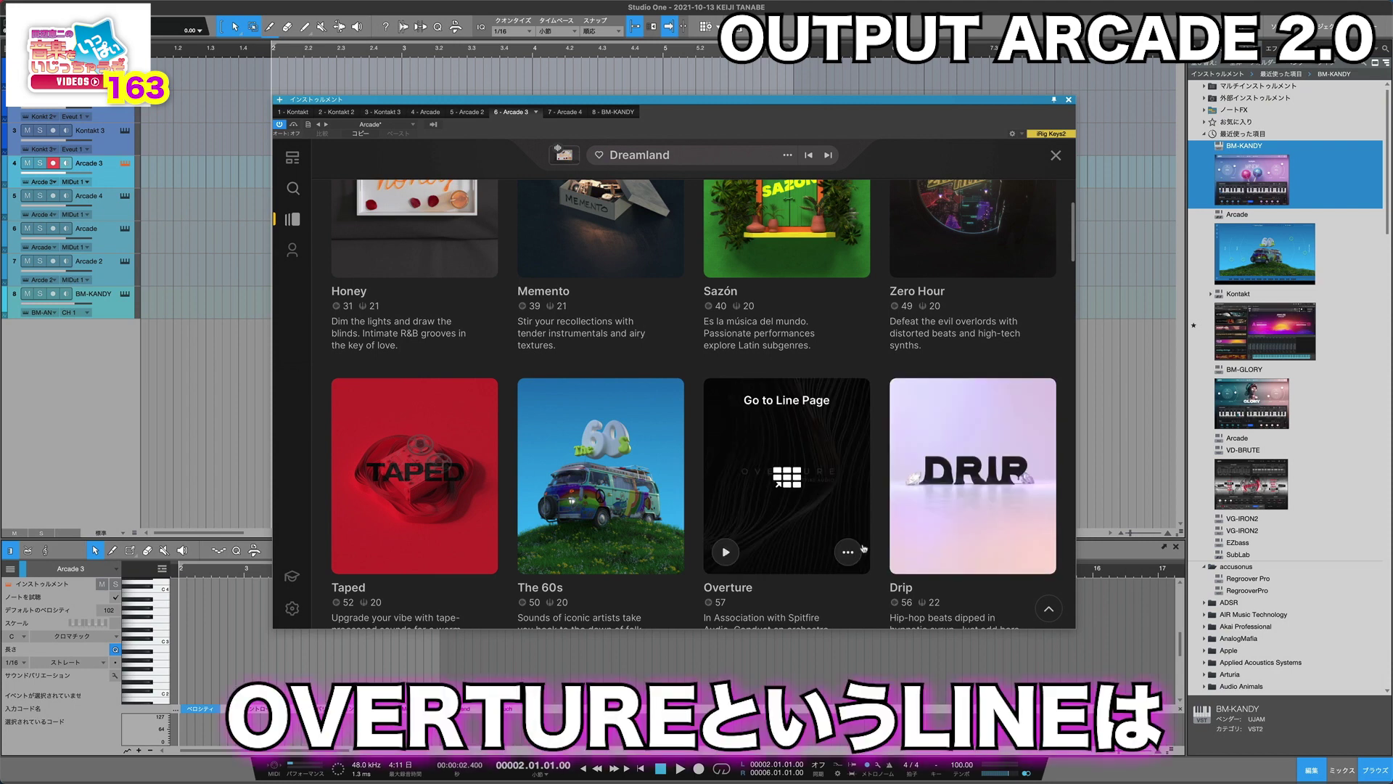
click(788, 484)
scroll(788, 484, down, 2)
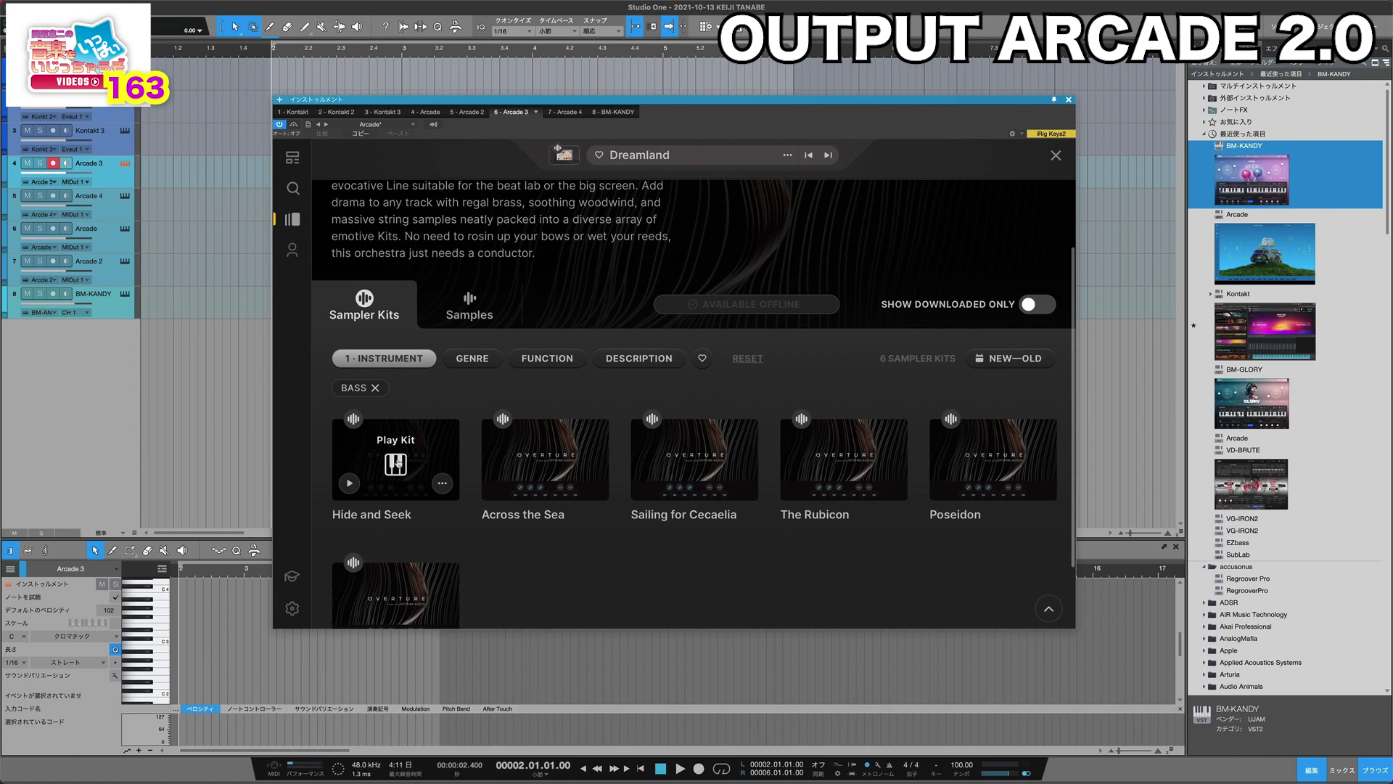
Step: Load a bass sampler kit from the Overture line, and the Dial-up Dancers sampler kit from the Taped line
click(395, 462)
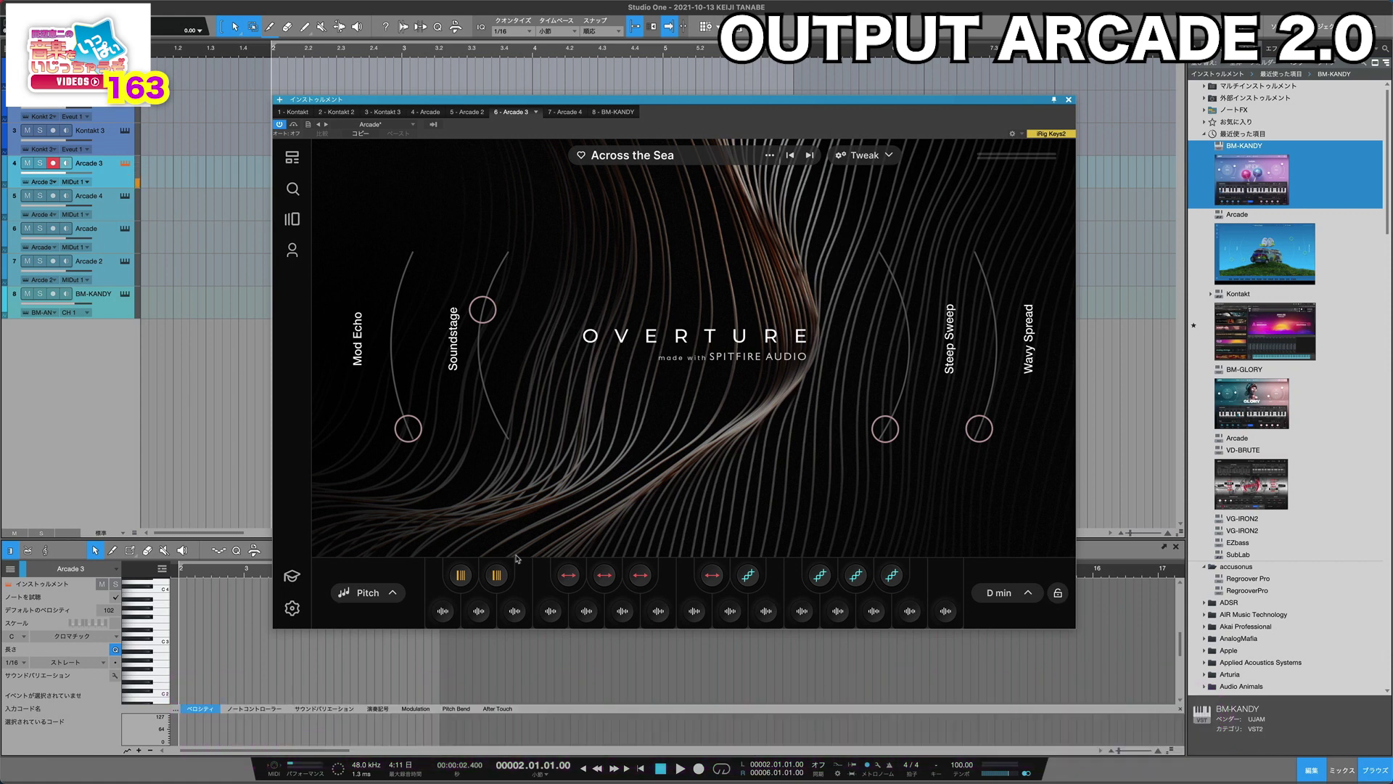
click(294, 222)
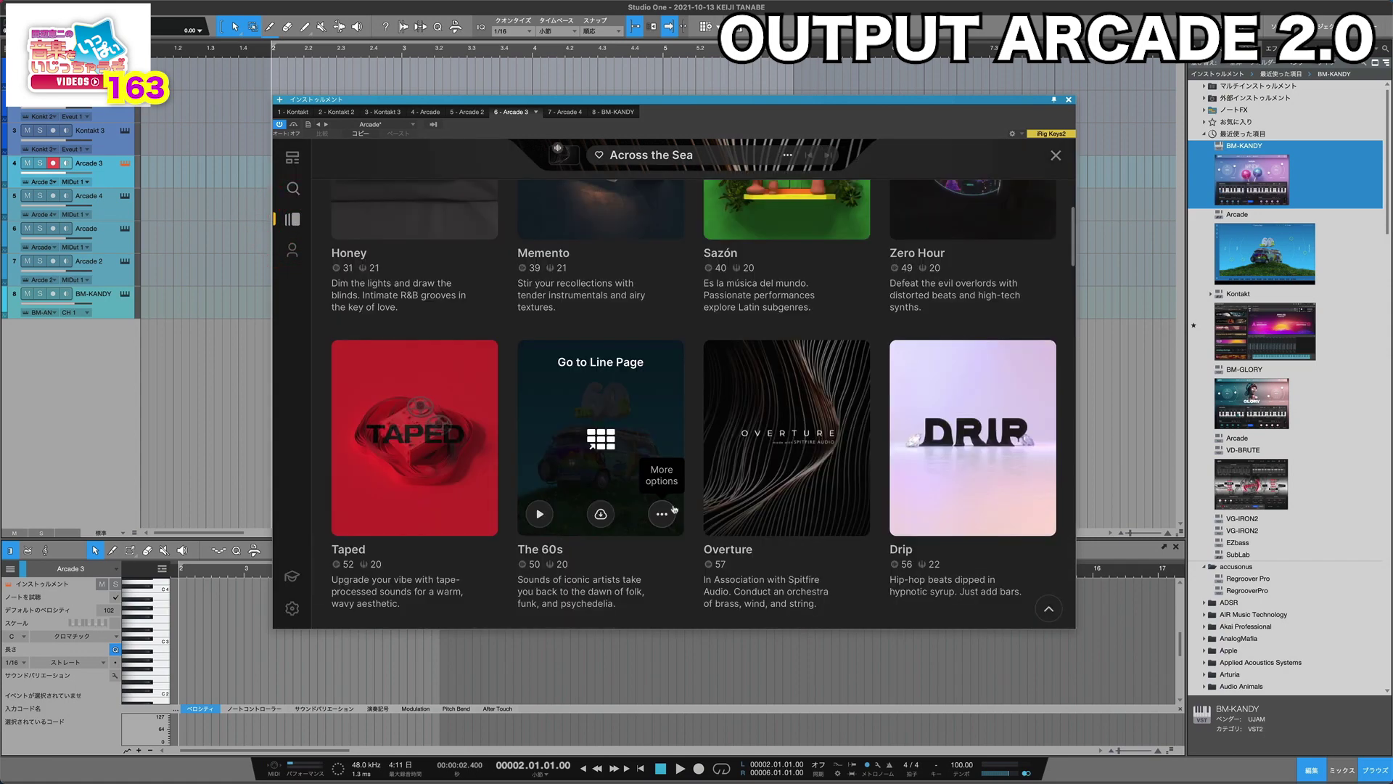
click(415, 440)
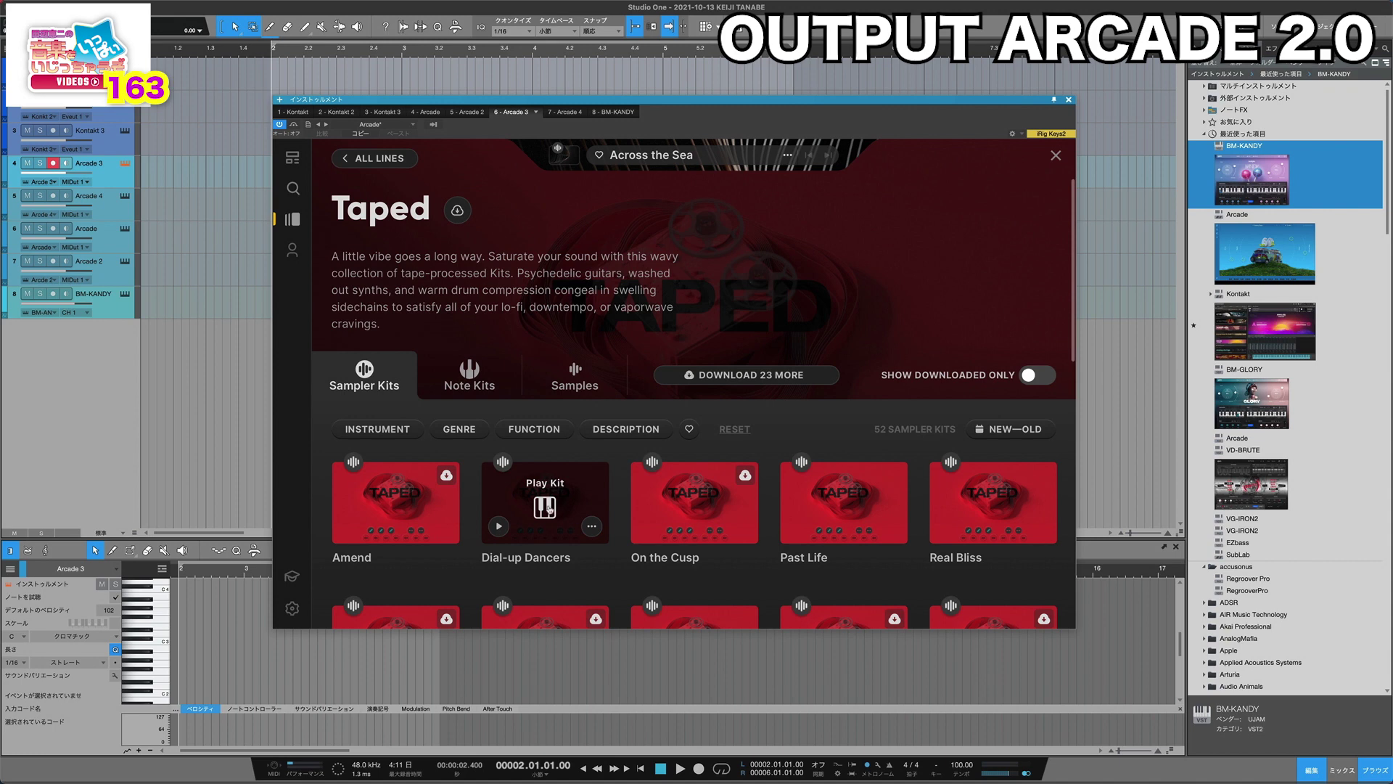
click(549, 510)
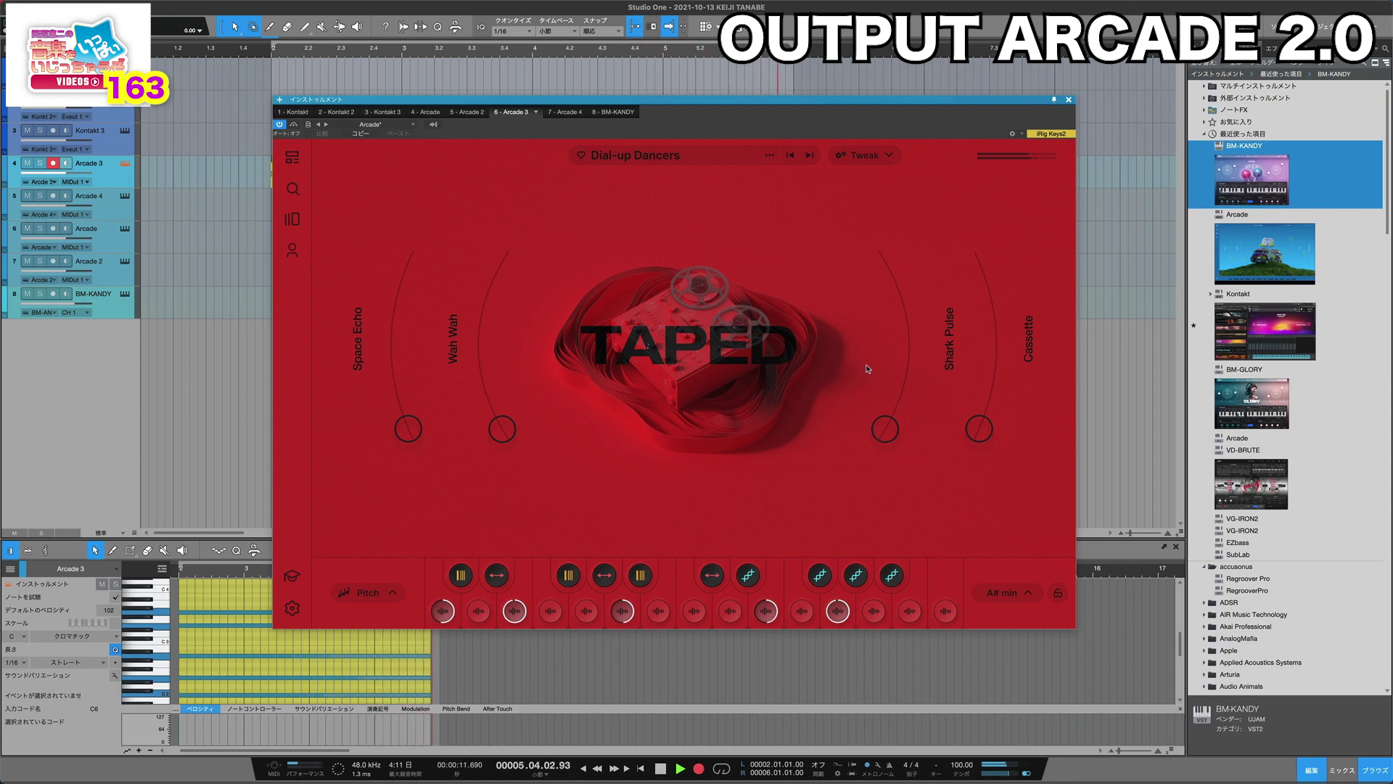
key(space)
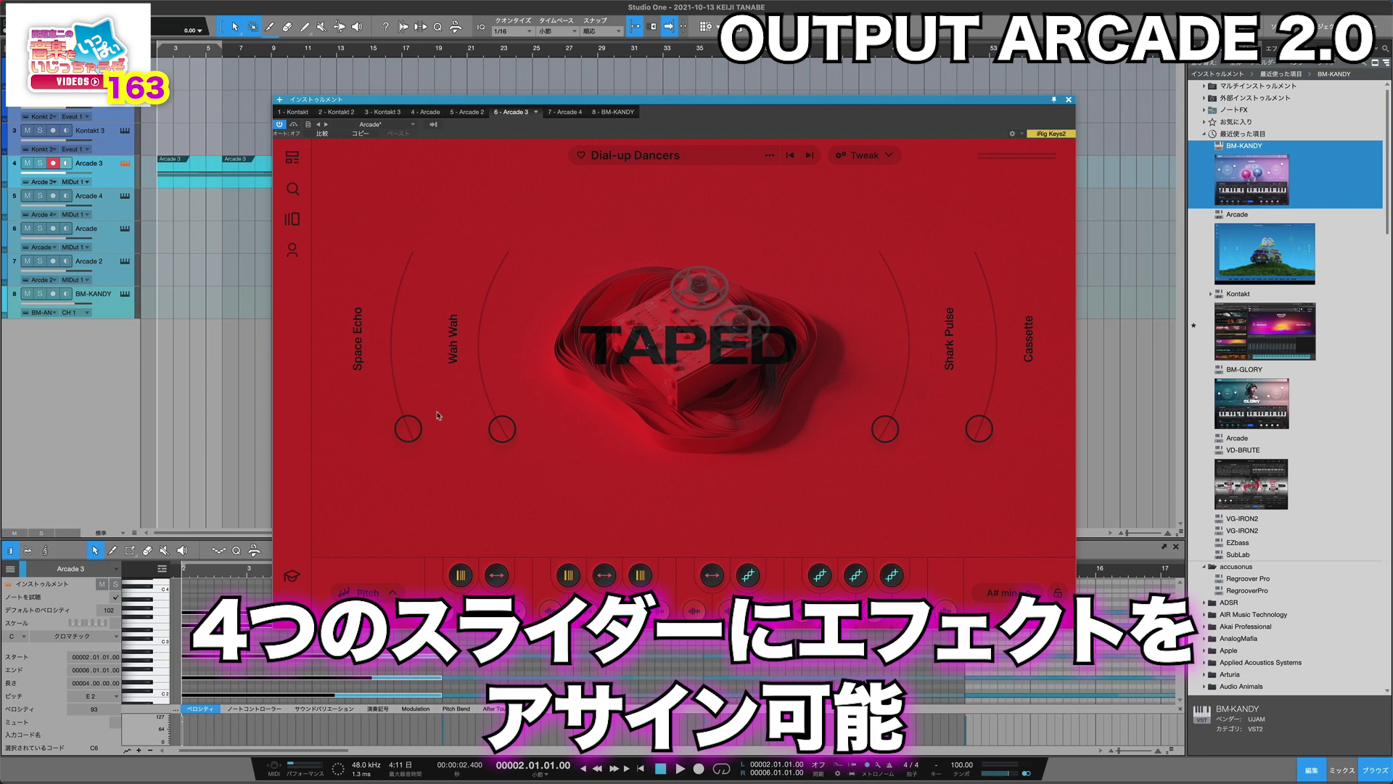
Step: Try the kit's four effect sliders during playback, leaving Space Echo and Wah Wah partly raised and Shark Pulse and Cassette at minimum
key(space)
drag(502, 429, 502, 262)
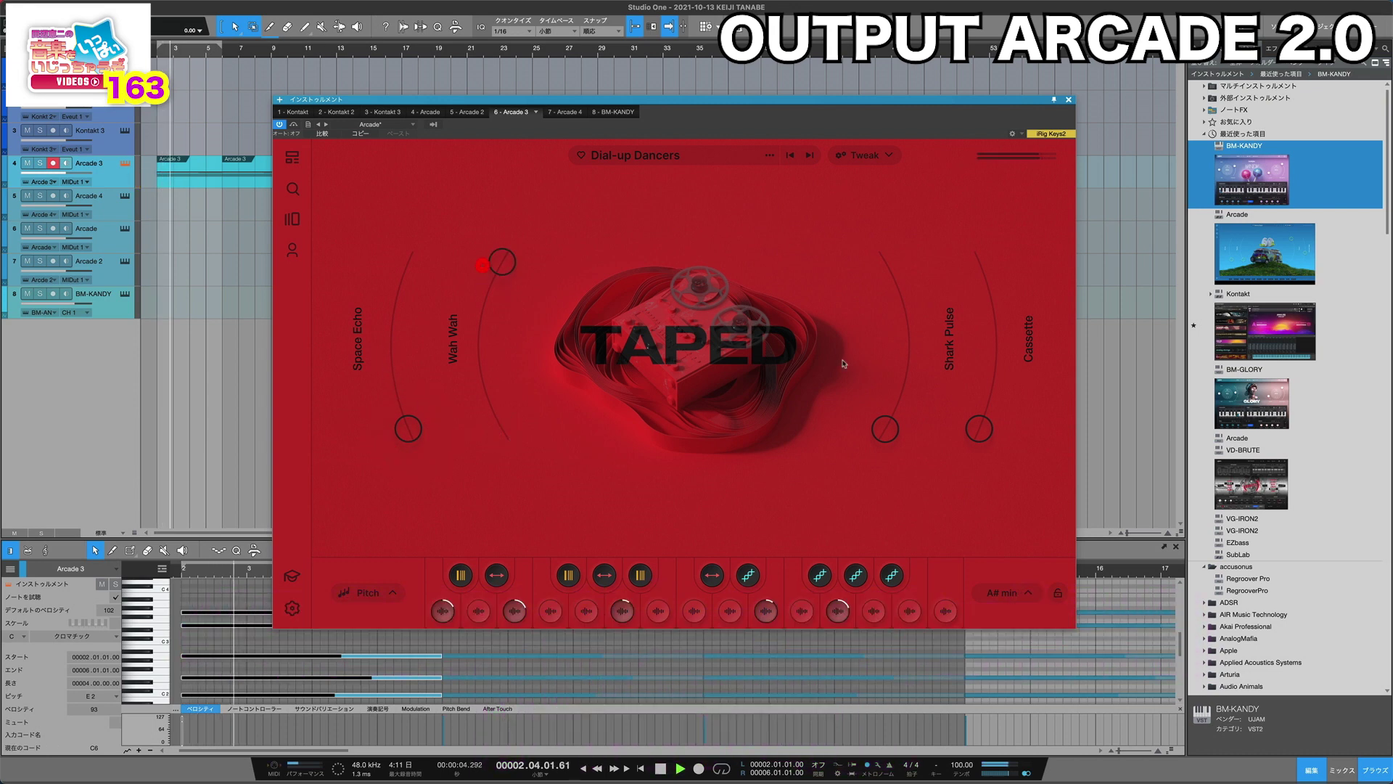
drag(979, 429, 958, 477)
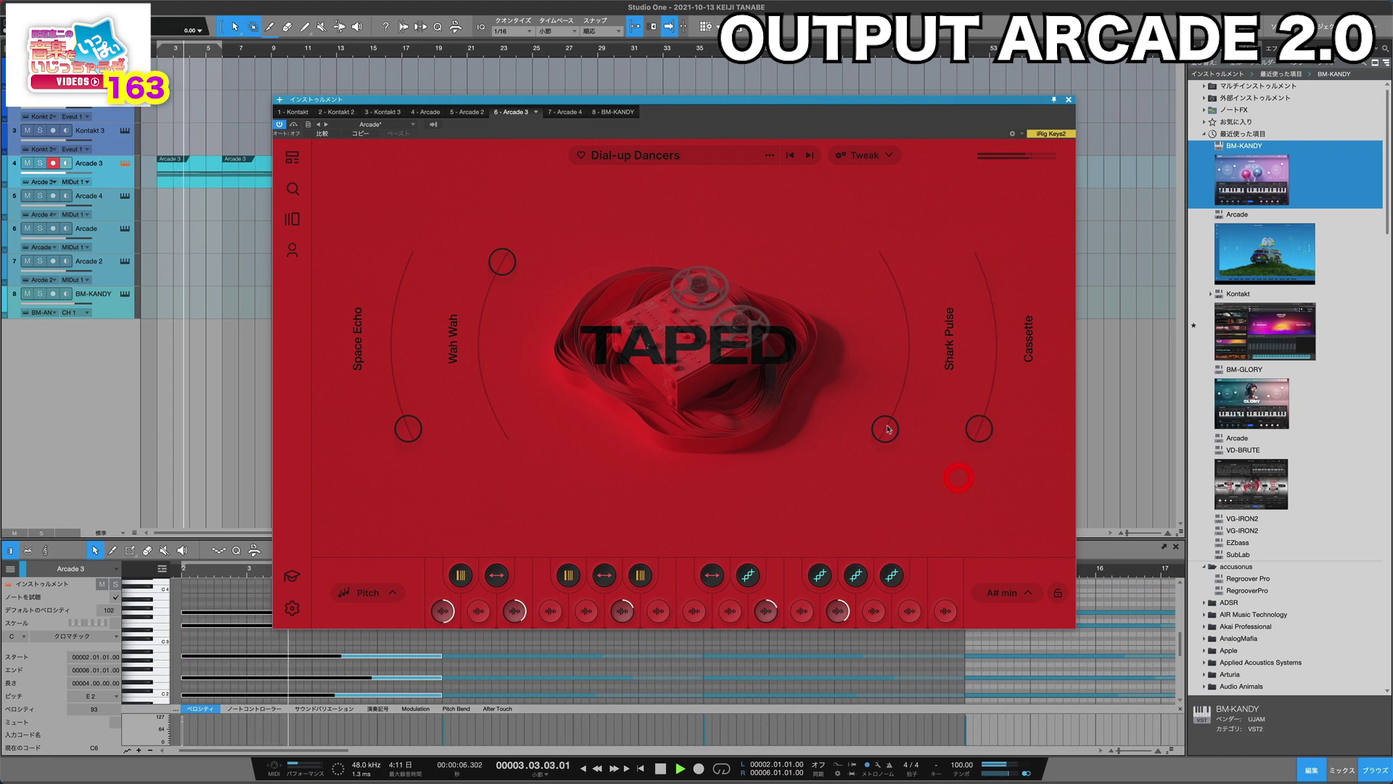
drag(887, 428, 856, 470)
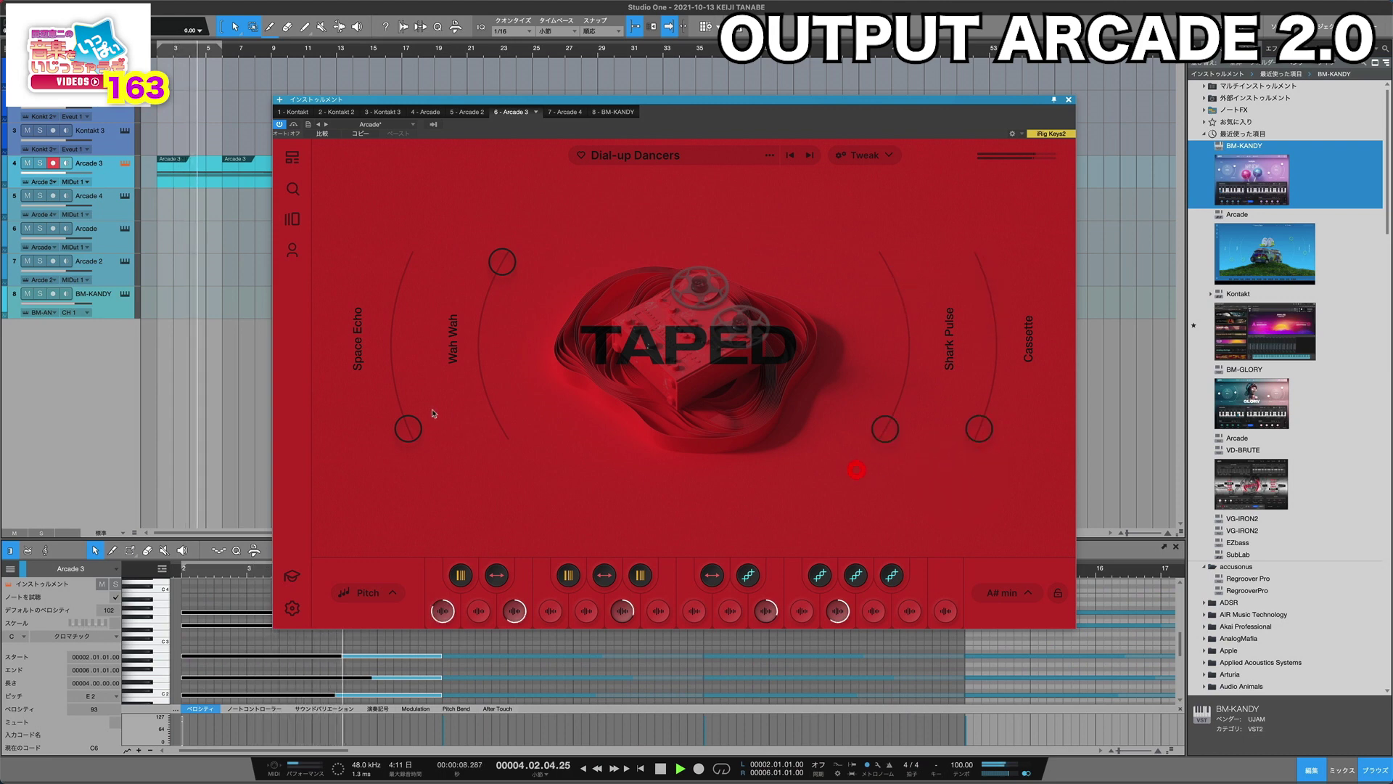
drag(408, 428, 392, 371)
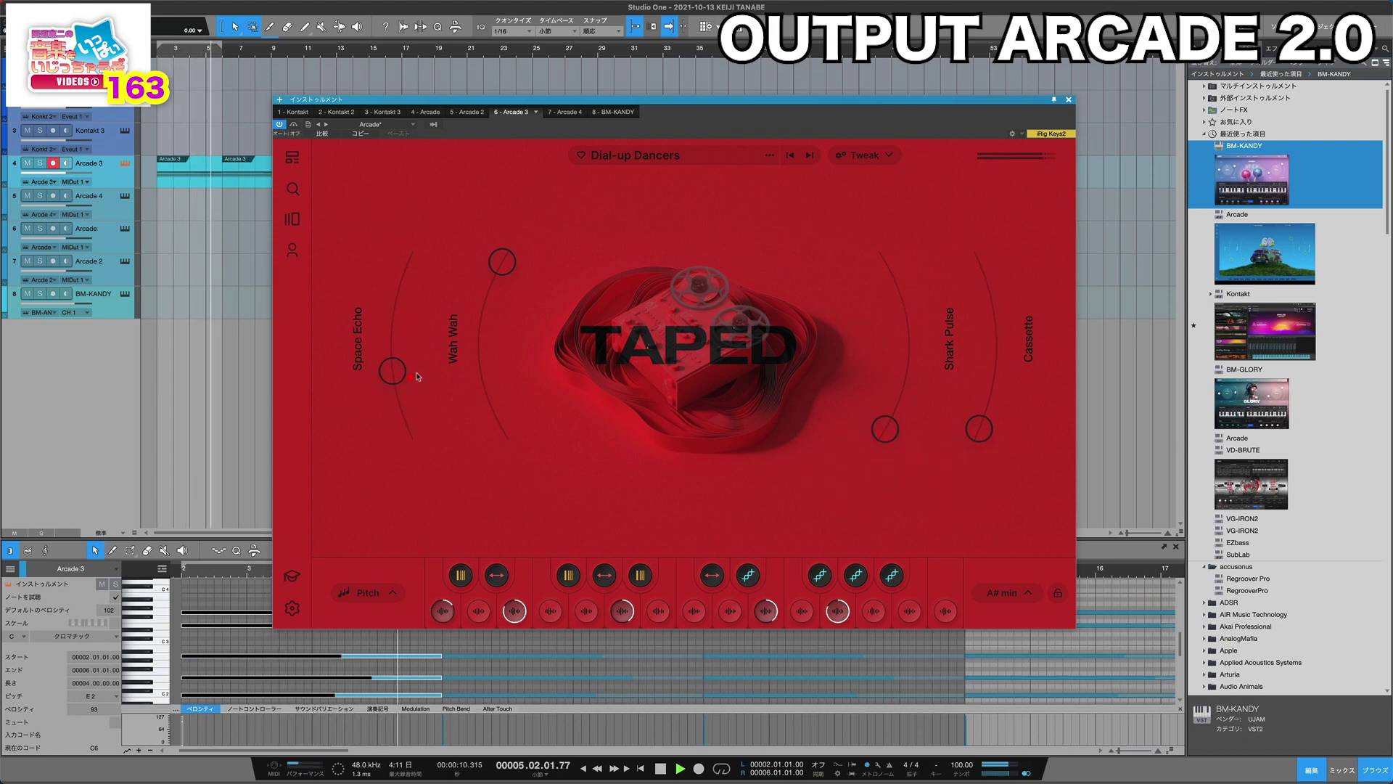
key(space)
drag(498, 342, 487, 379)
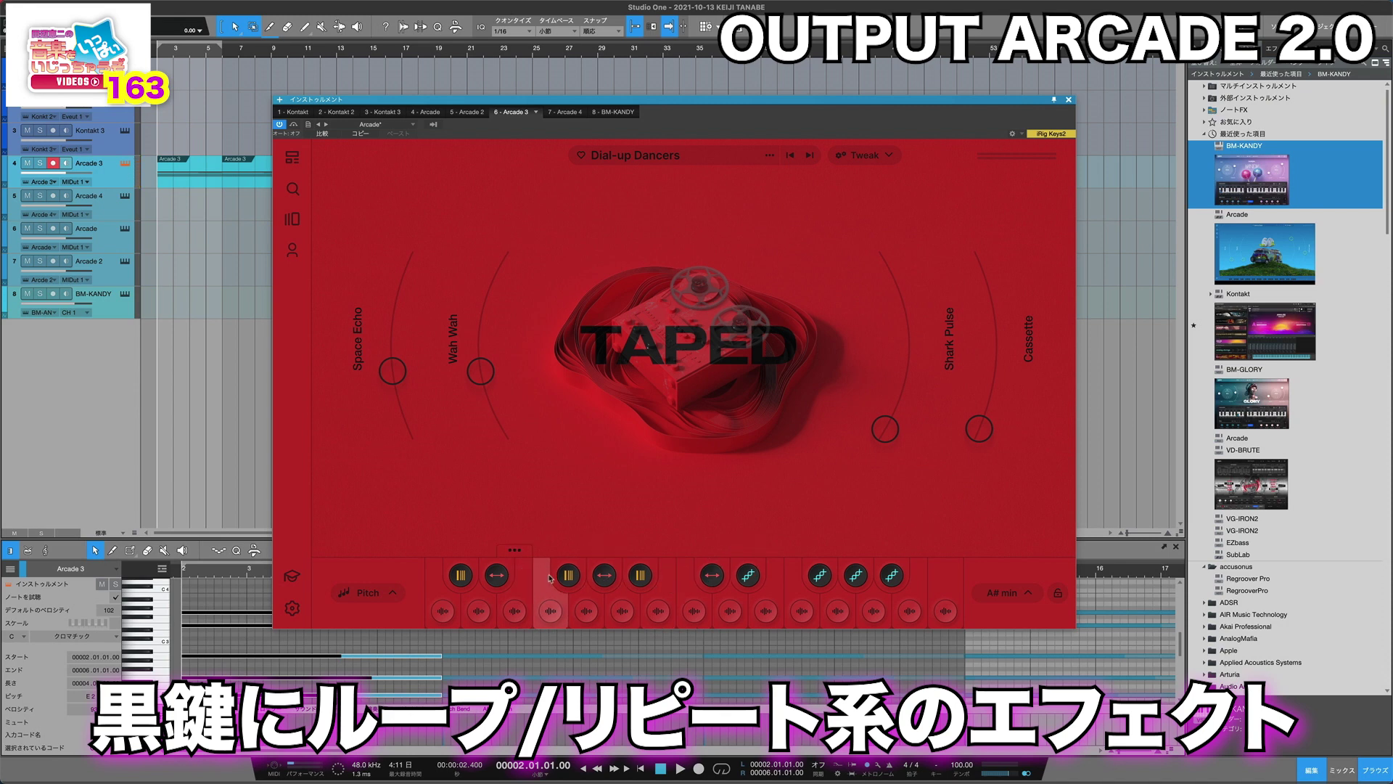
Step: Audition the loop and repeat modifiers on the kit's black keys while the recorded part plays
click(603, 576)
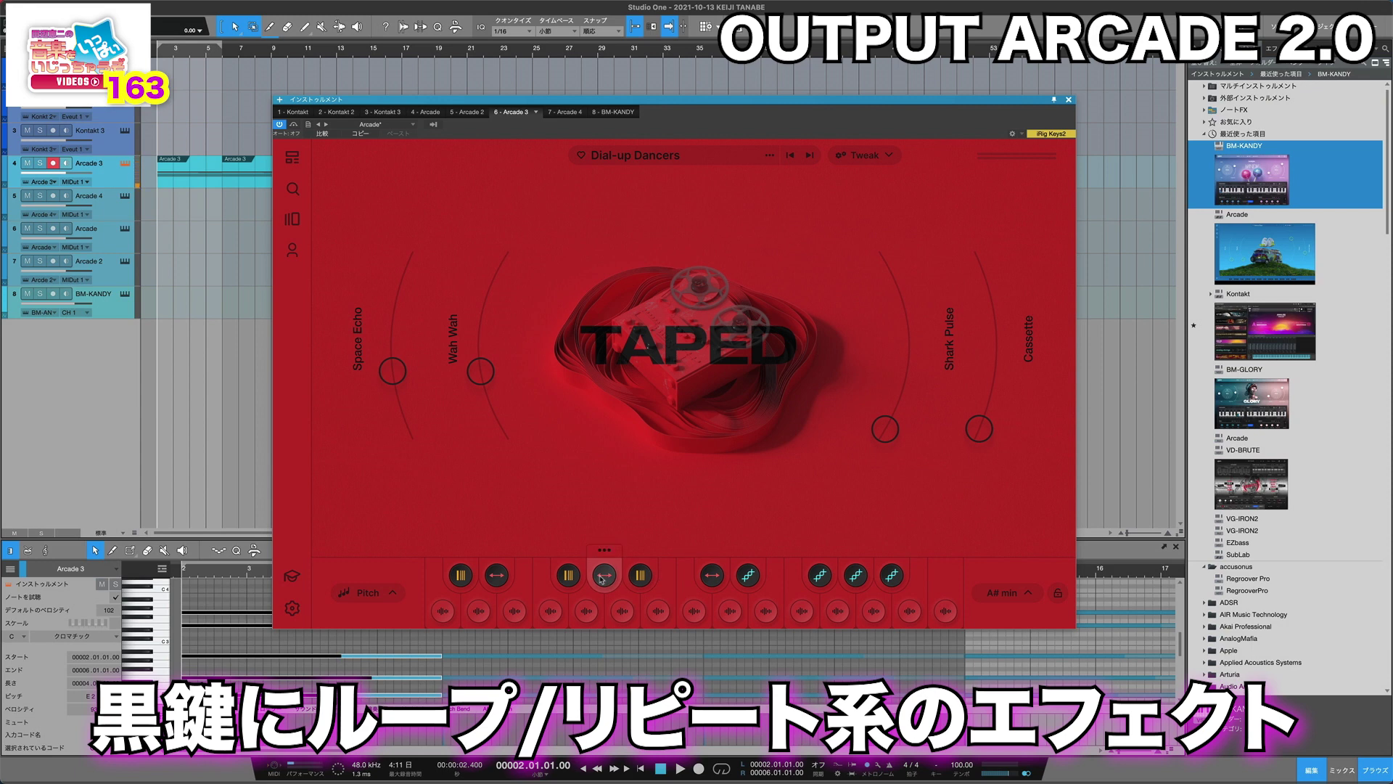
key(space)
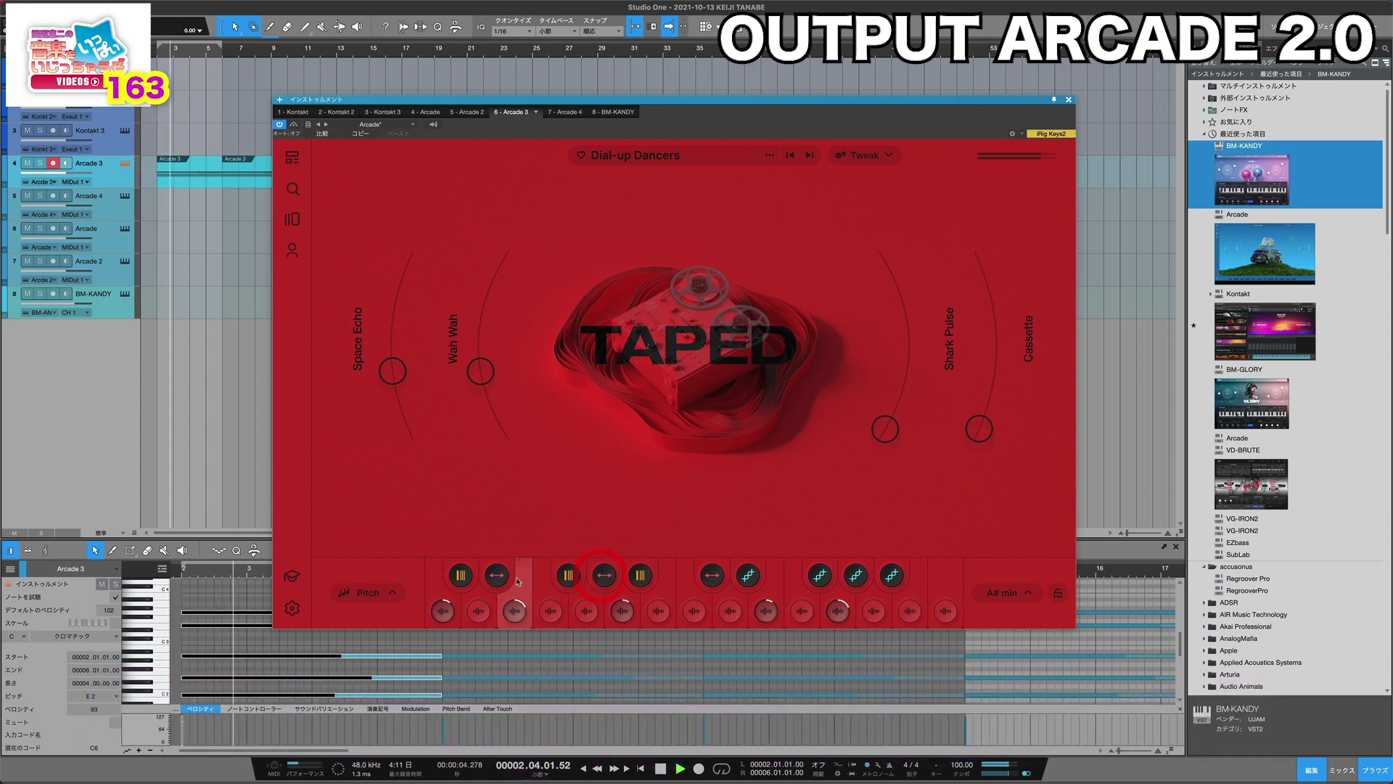
click(570, 577)
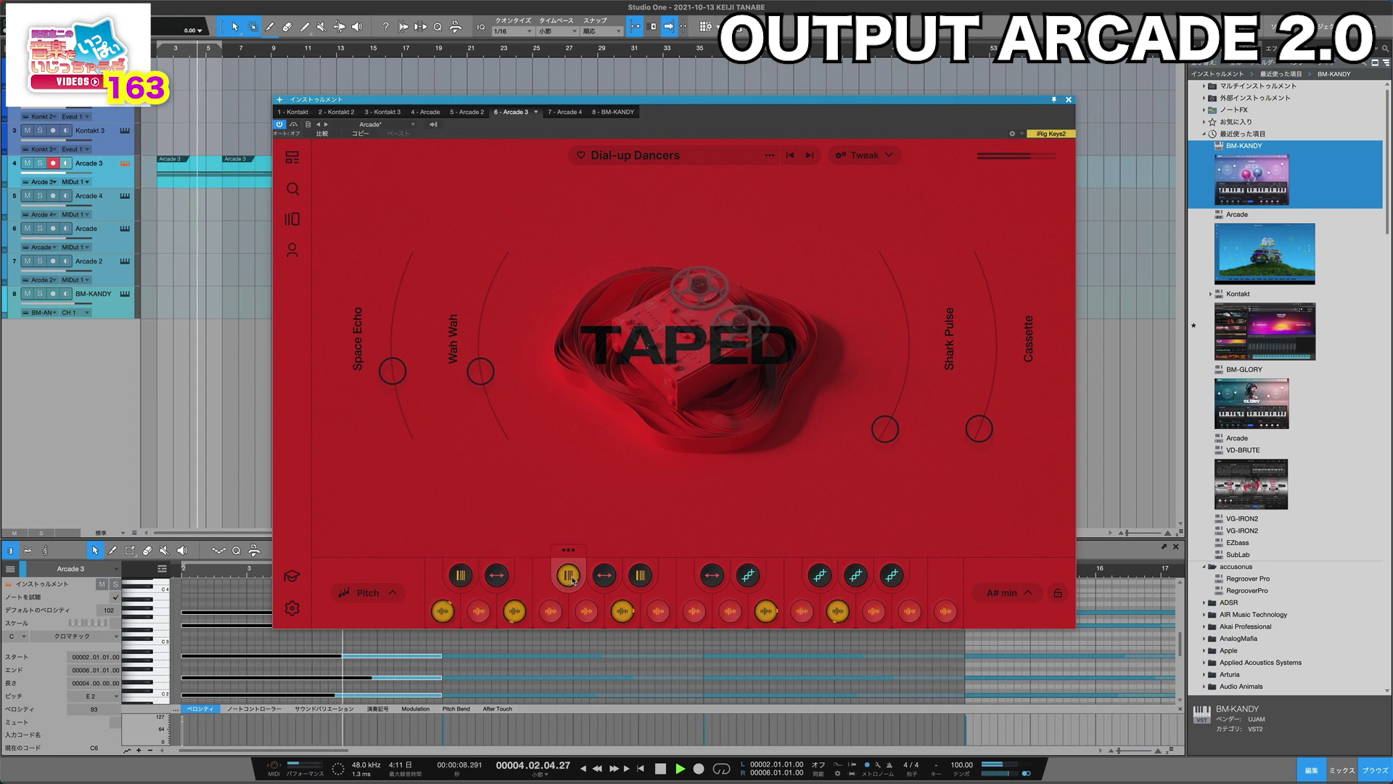
click(637, 577)
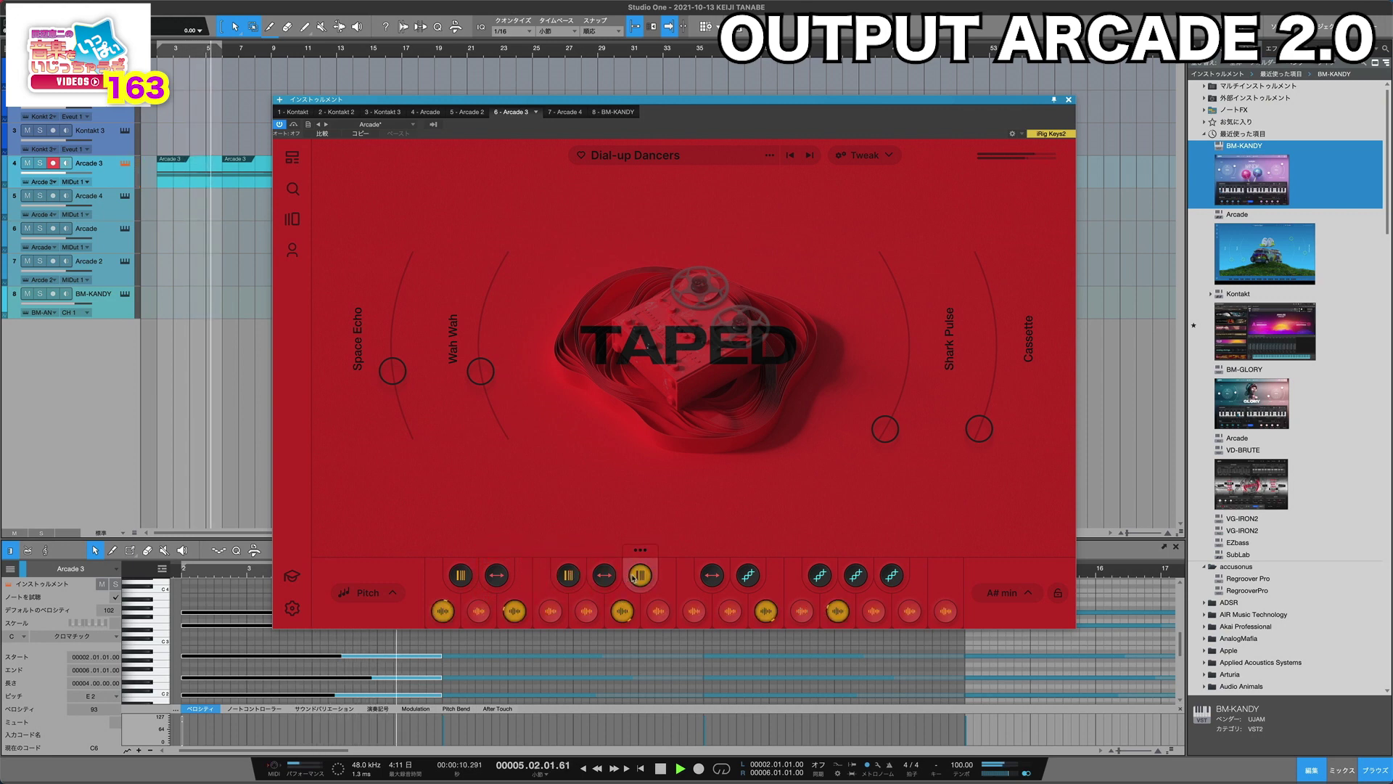
click(633, 577)
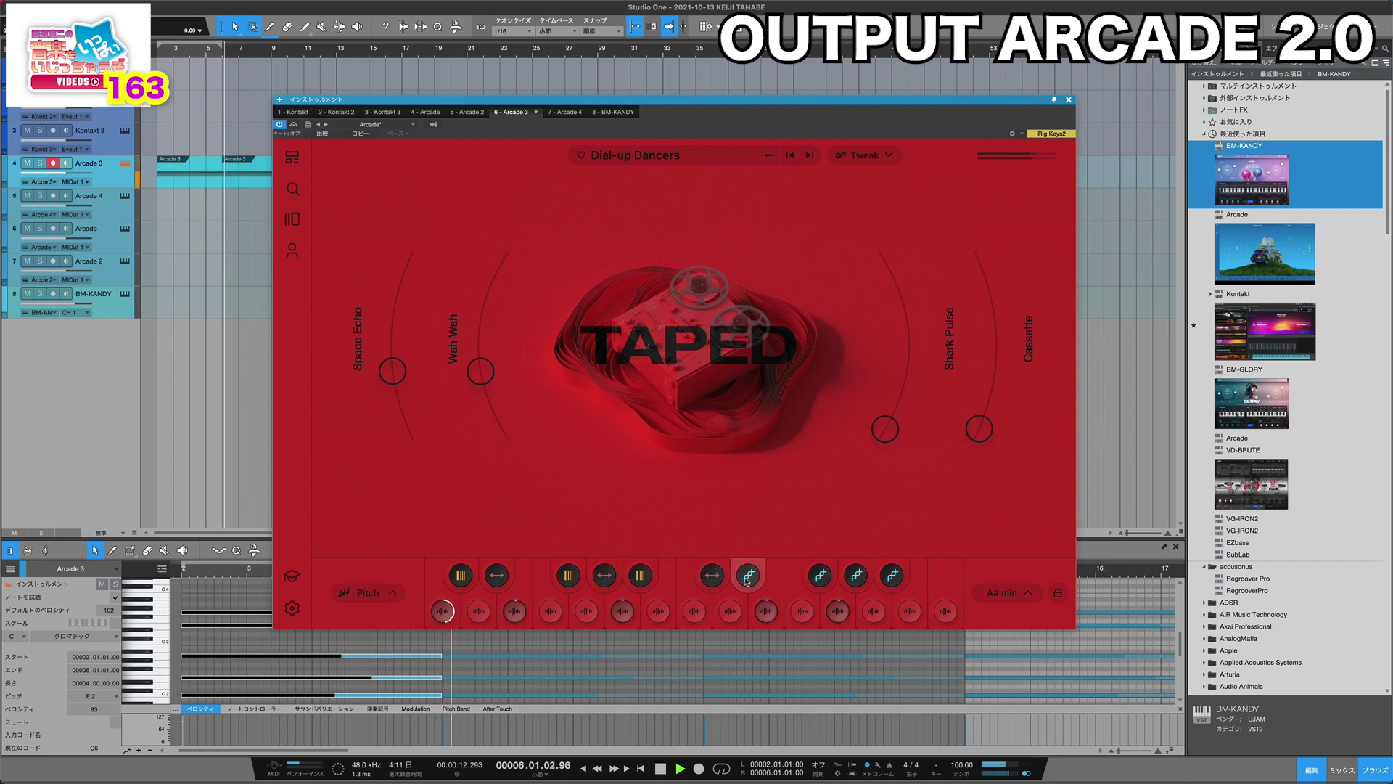
key(space)
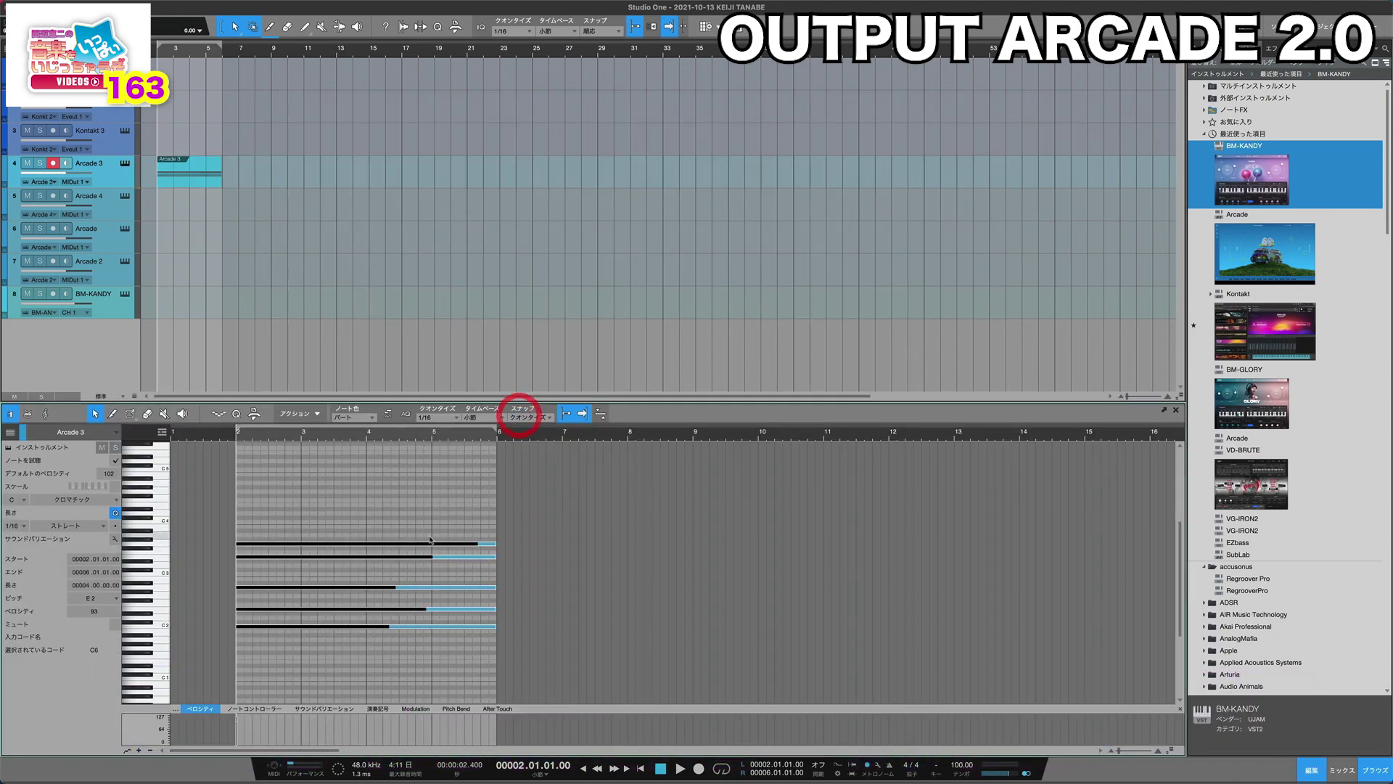
Step: Clean up the overlapping notes on the low pitches of the Arcade 3 chord
click(426, 528)
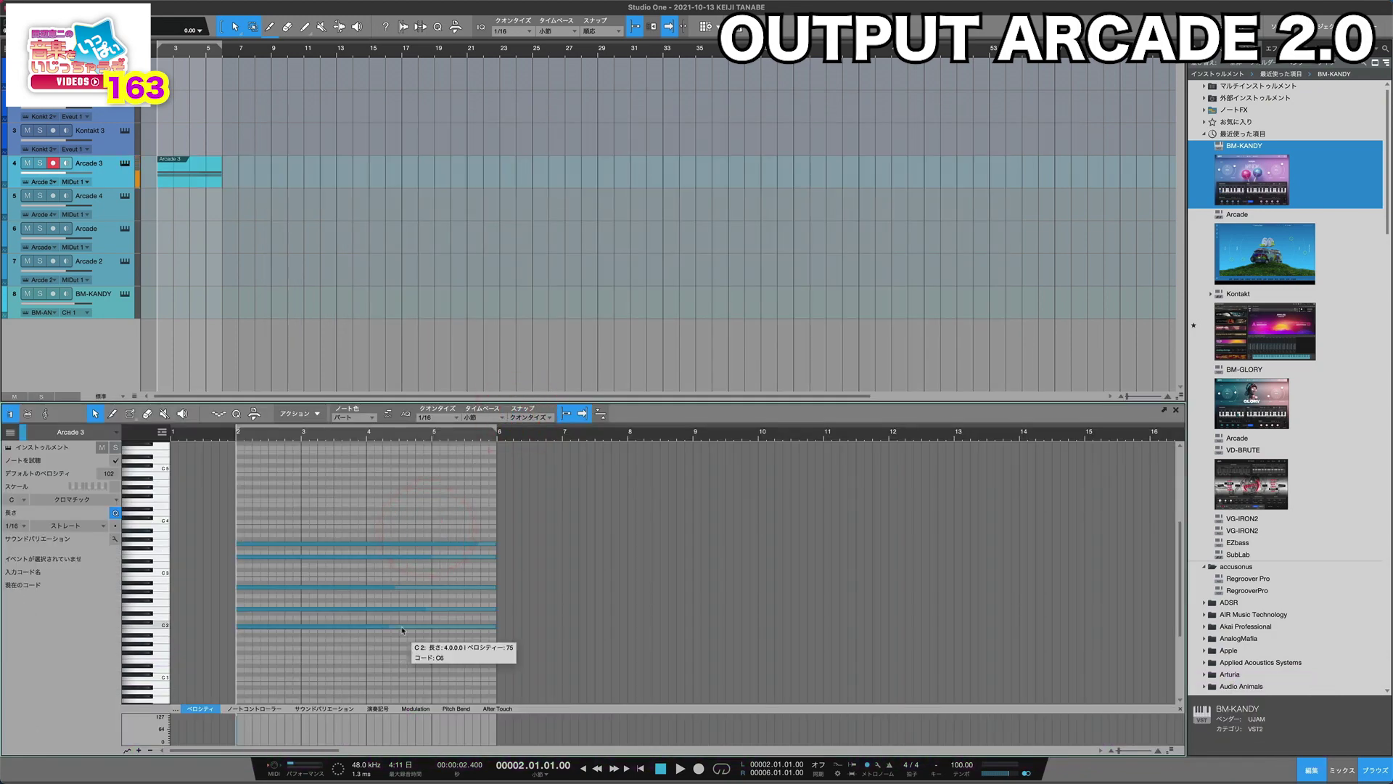
double_click(400, 626)
click(395, 610)
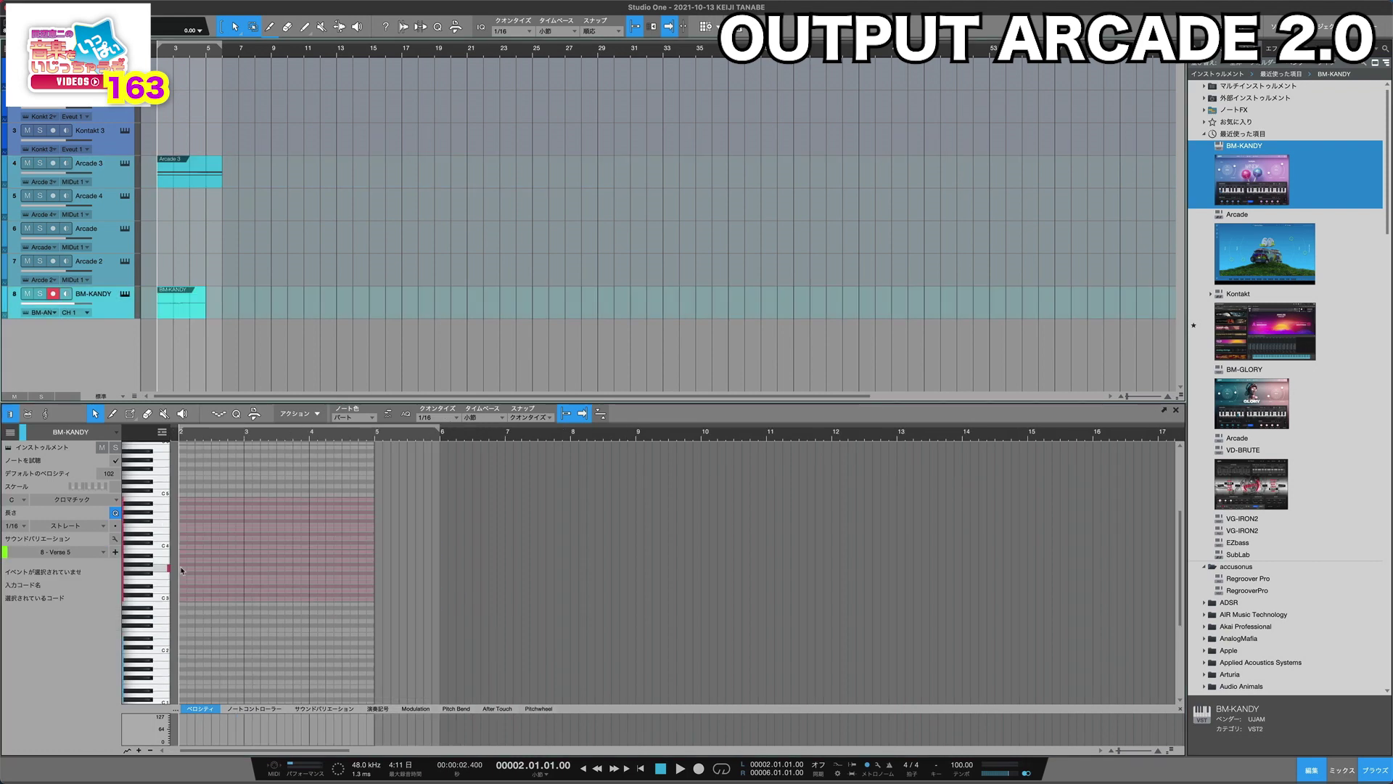
Step: Add a three-bar Verse 5 note from bar 2 and a one-bar Fill 3 note at bar 5 to the BM-KANDY part, and play it
scroll(182, 570, up, 5)
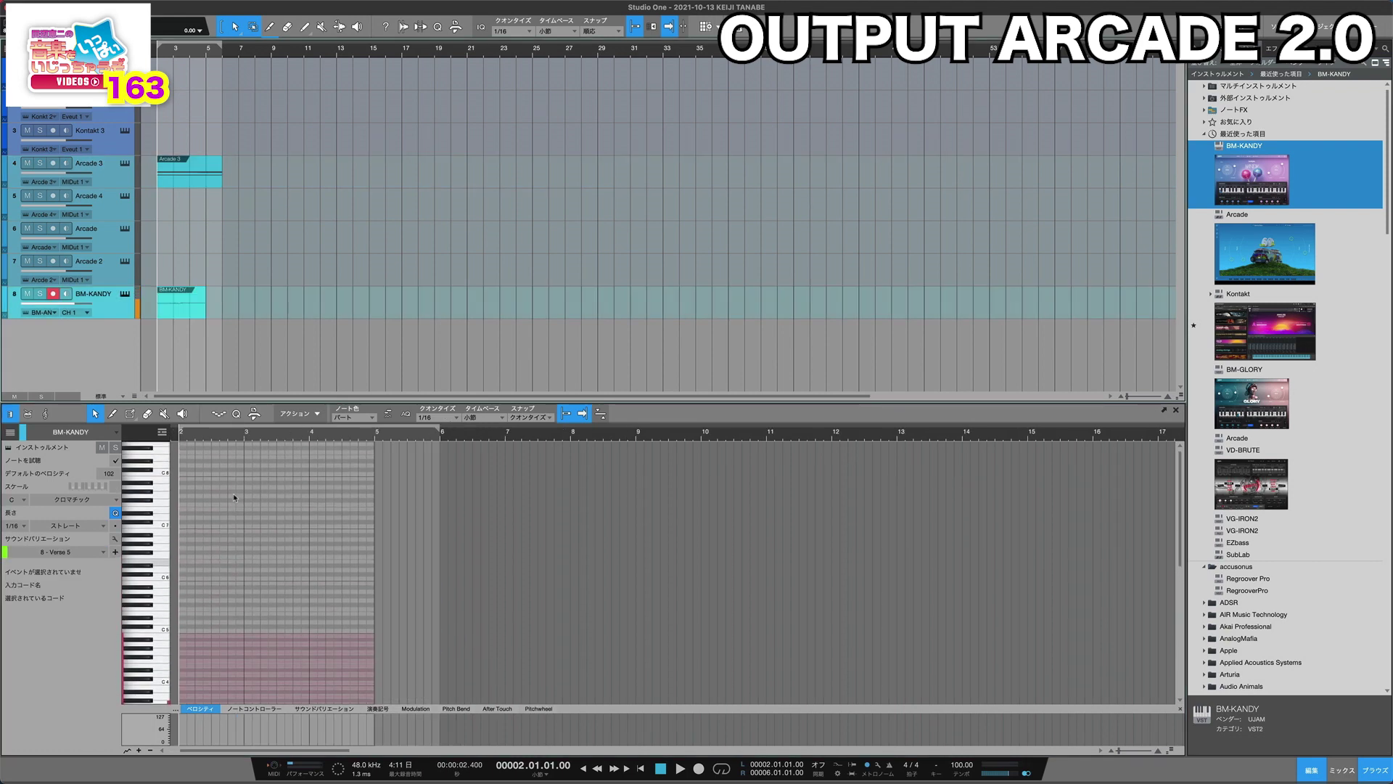
click(171, 303)
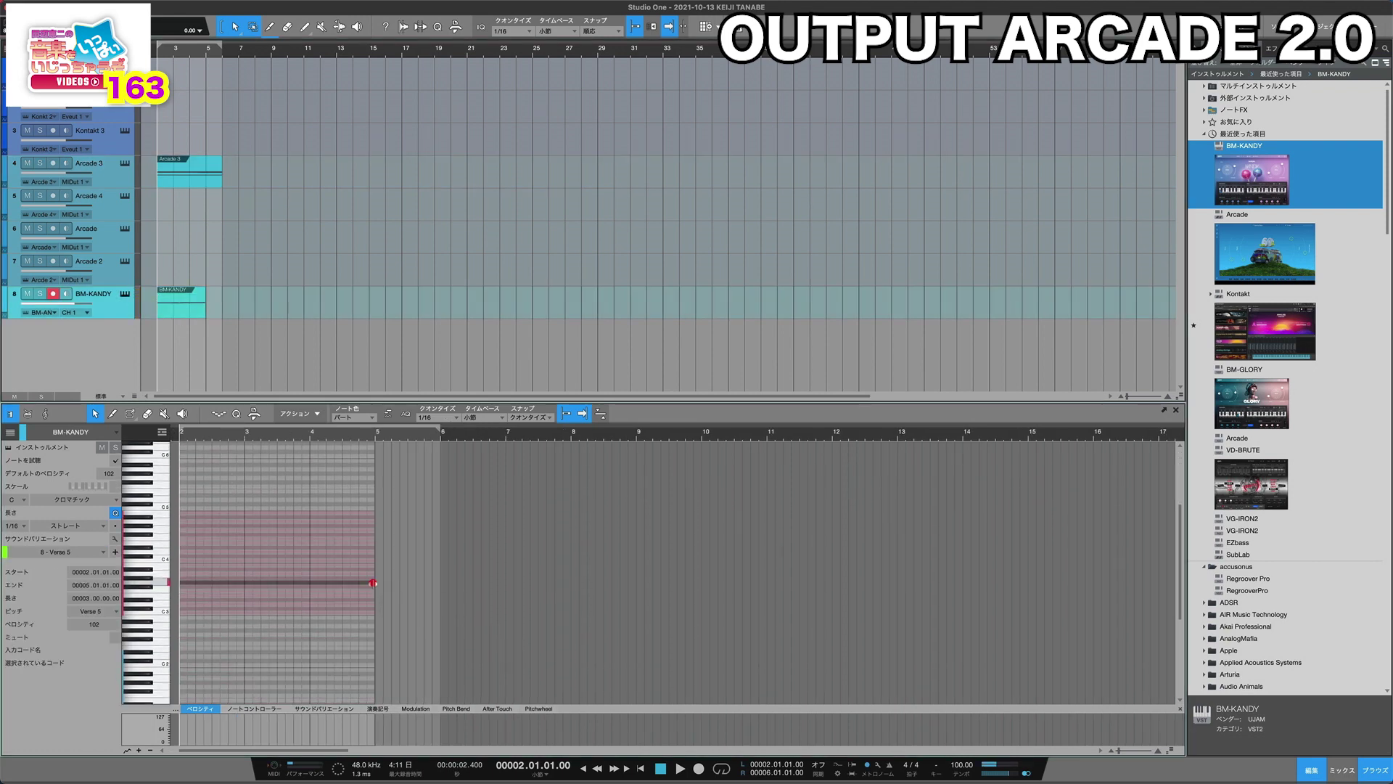
click(371, 581)
key(space)
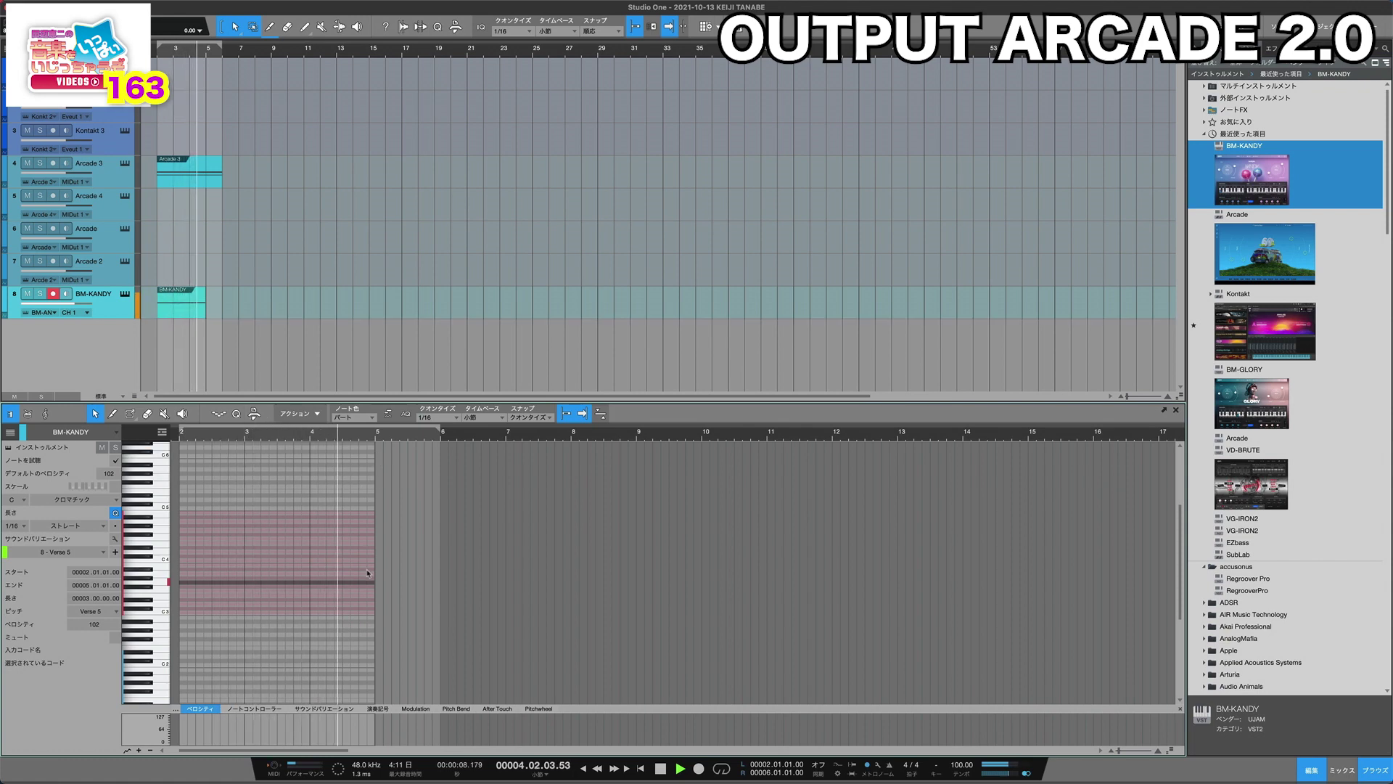
click(409, 569)
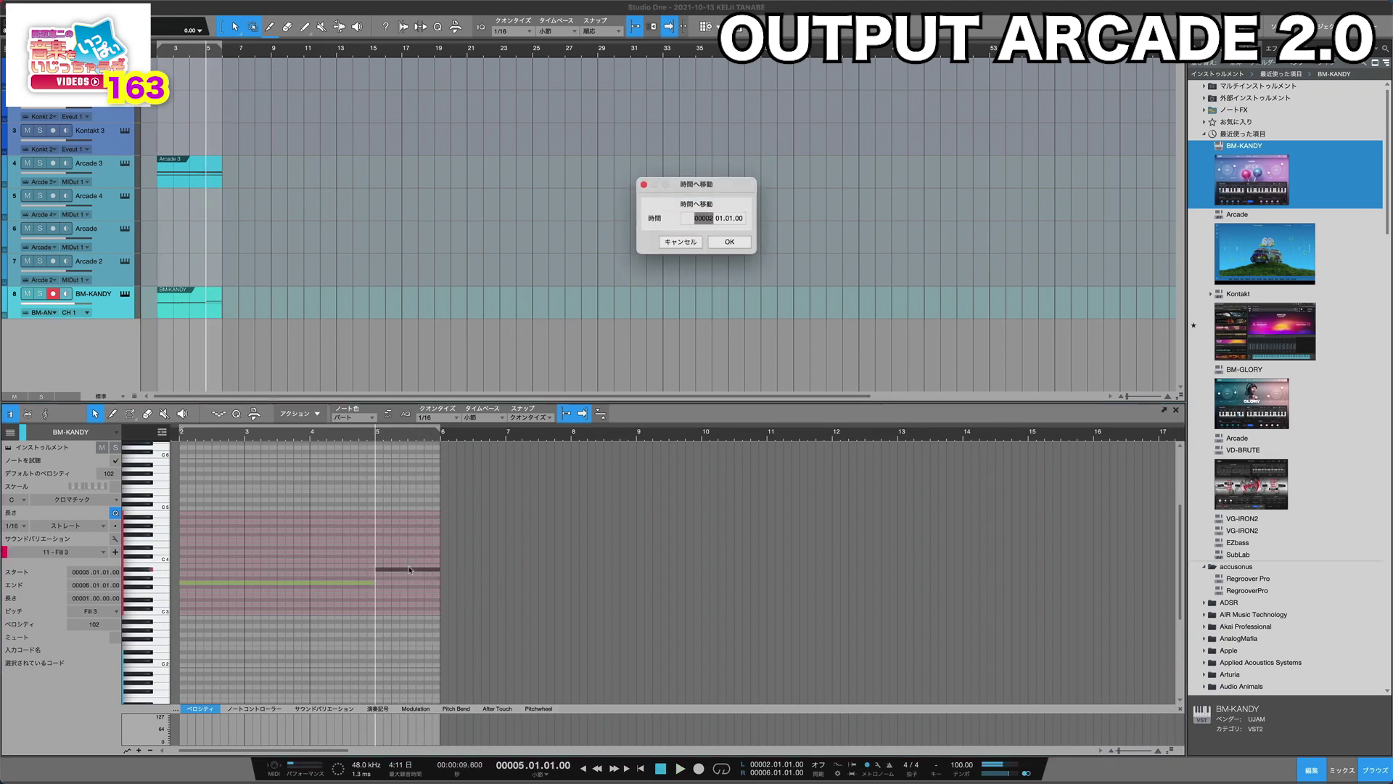
key(space)
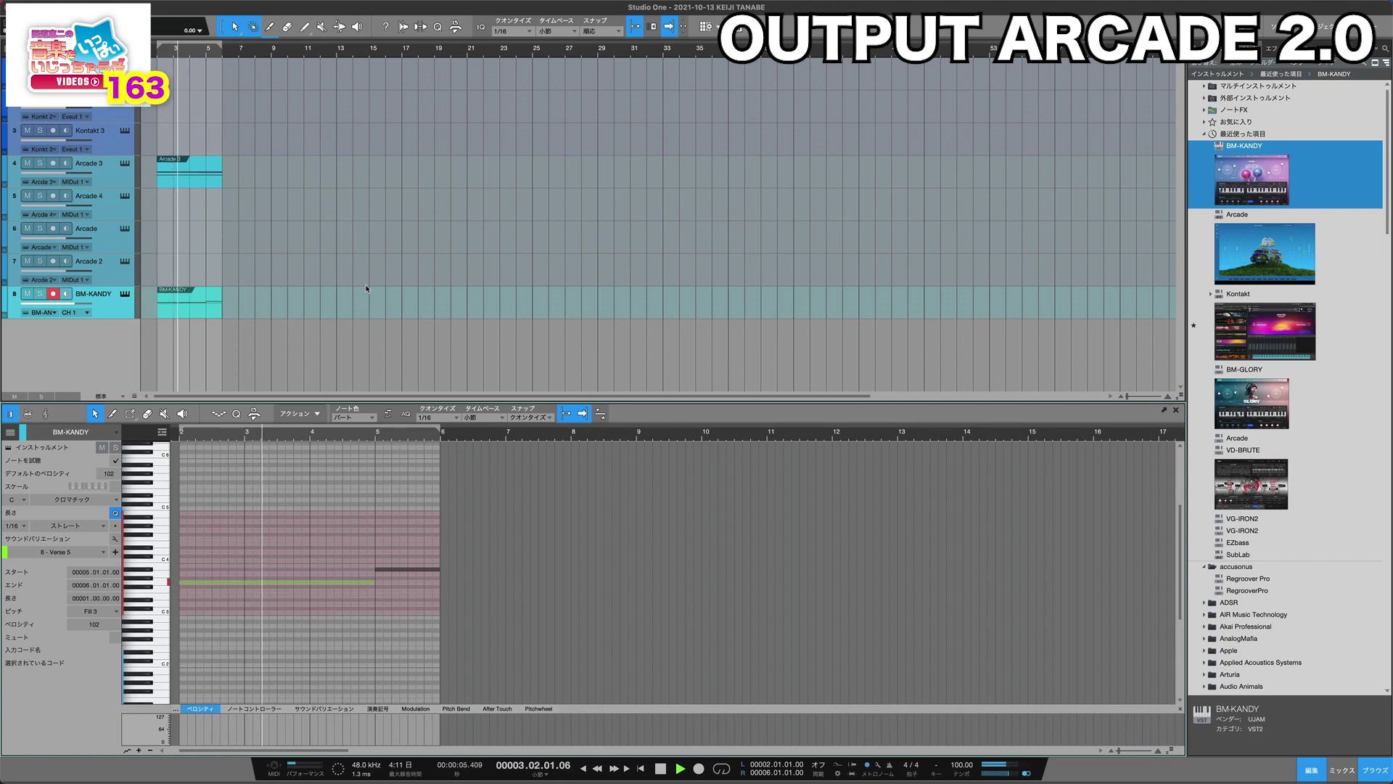
Step: Pin the BM-KANDY instrument window, move it aside, and show the Arcade 3 instrument alongside it
click(124, 163)
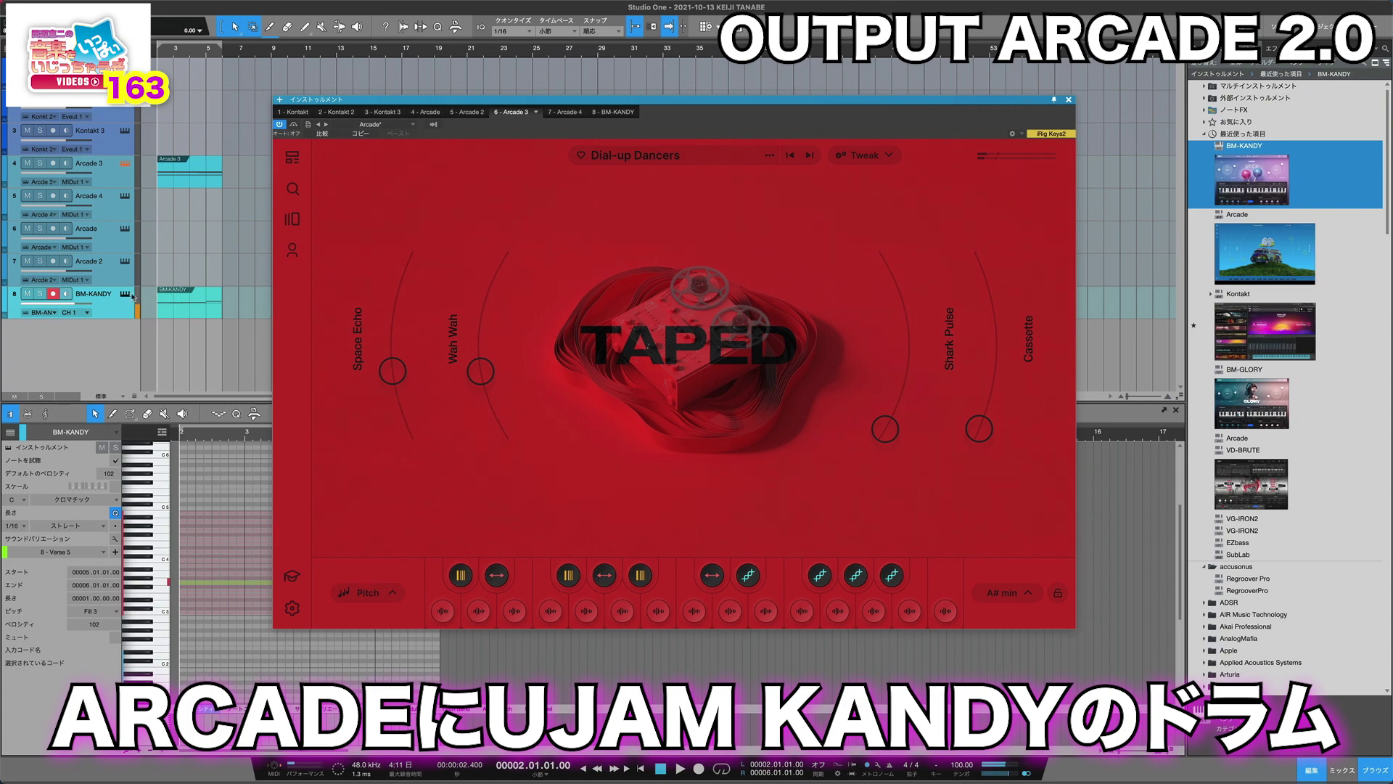
click(125, 295)
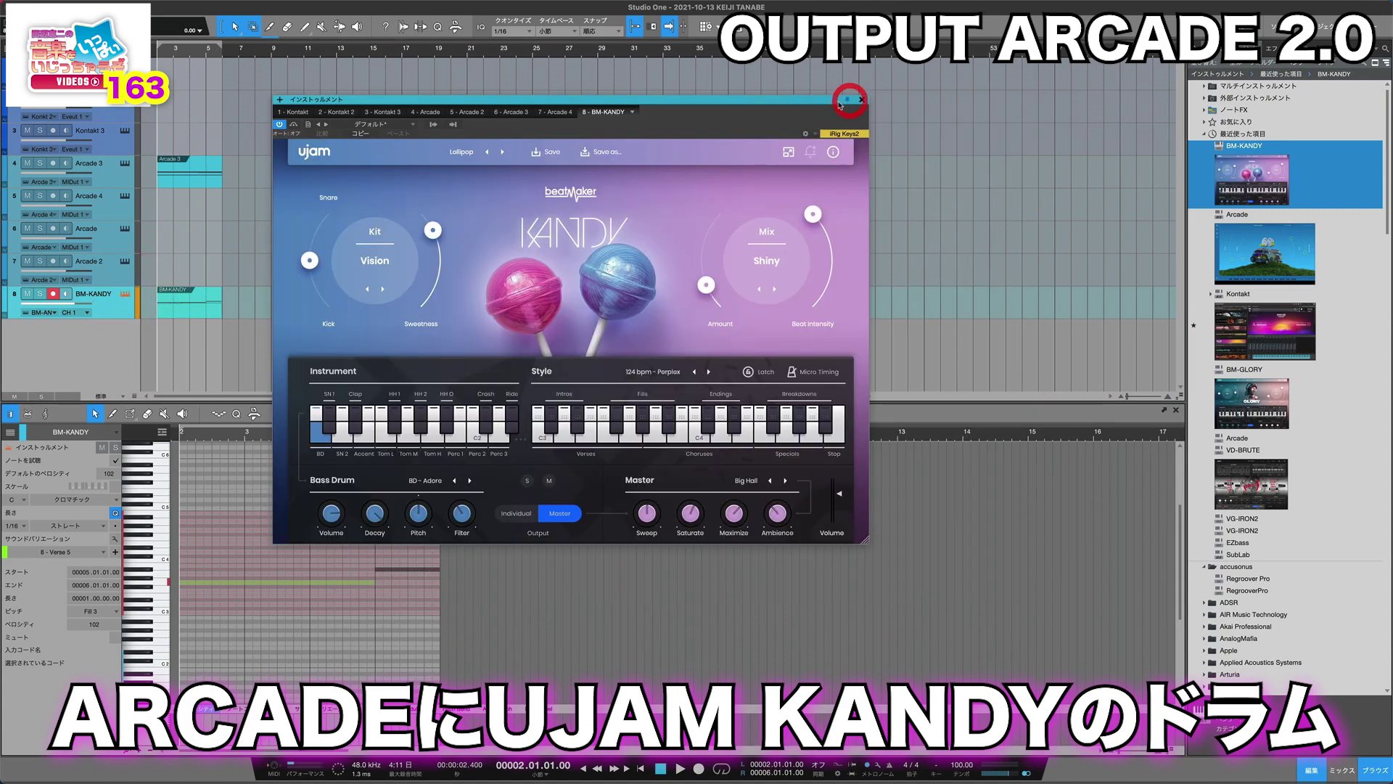
drag(851, 103, 1184, 71)
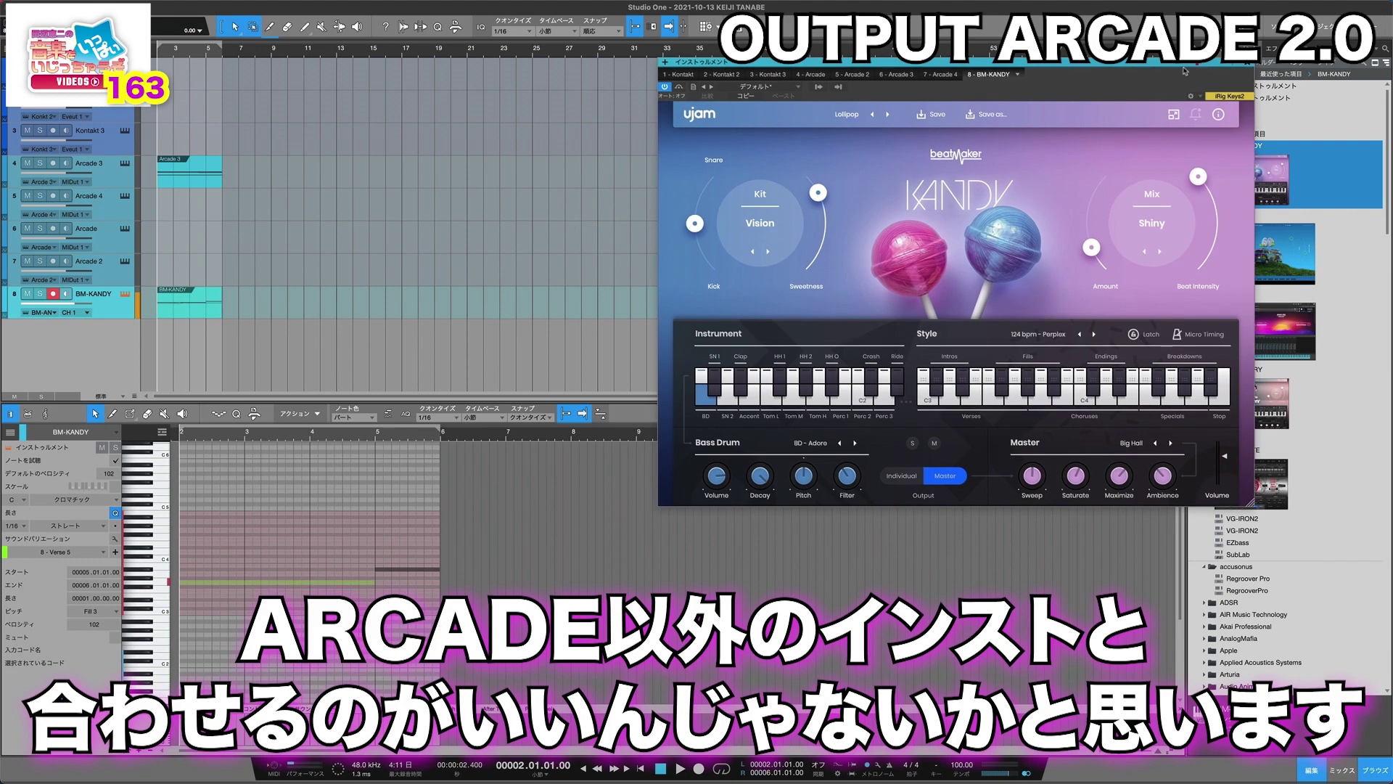
click(124, 163)
click(109, 170)
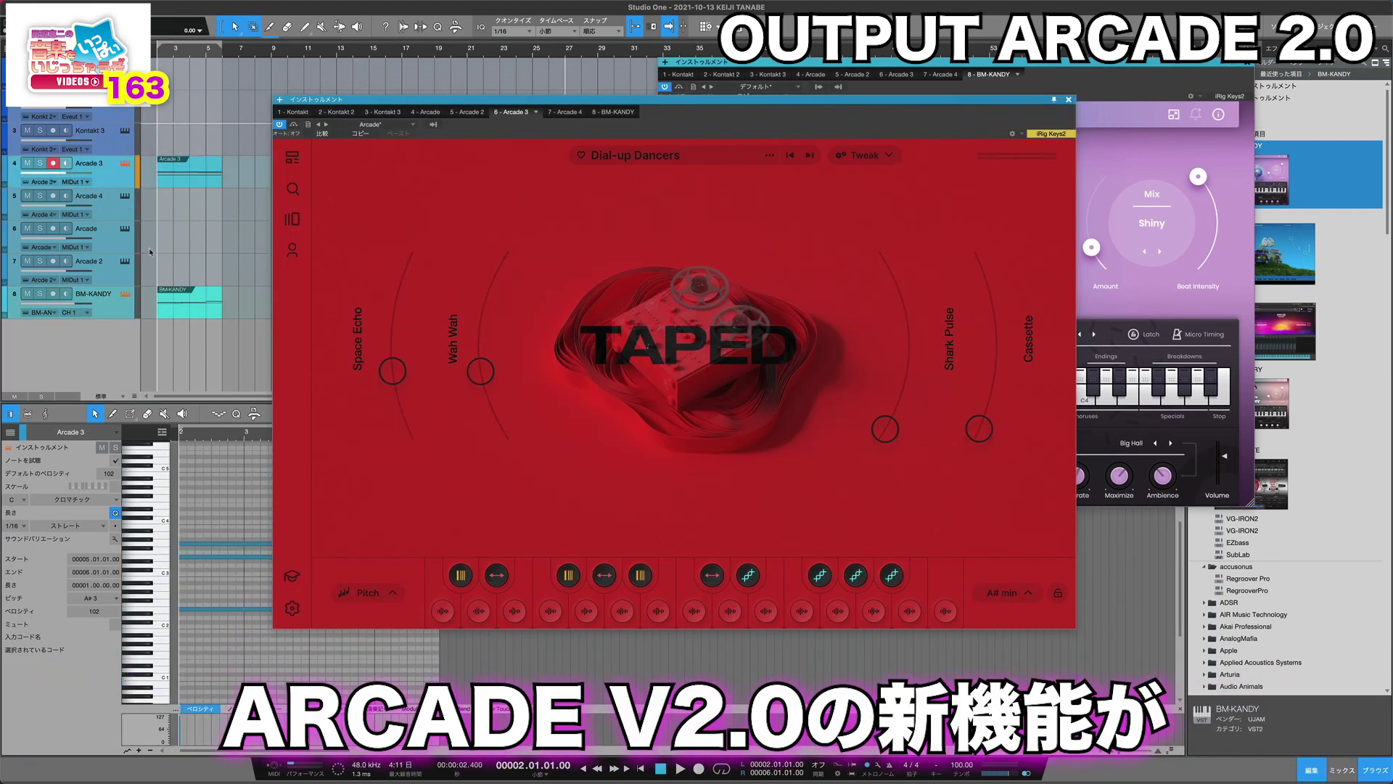
Step: Open the Arcade 4 instrument and clear the Bass filter from the Drip line's note kits
click(106, 209)
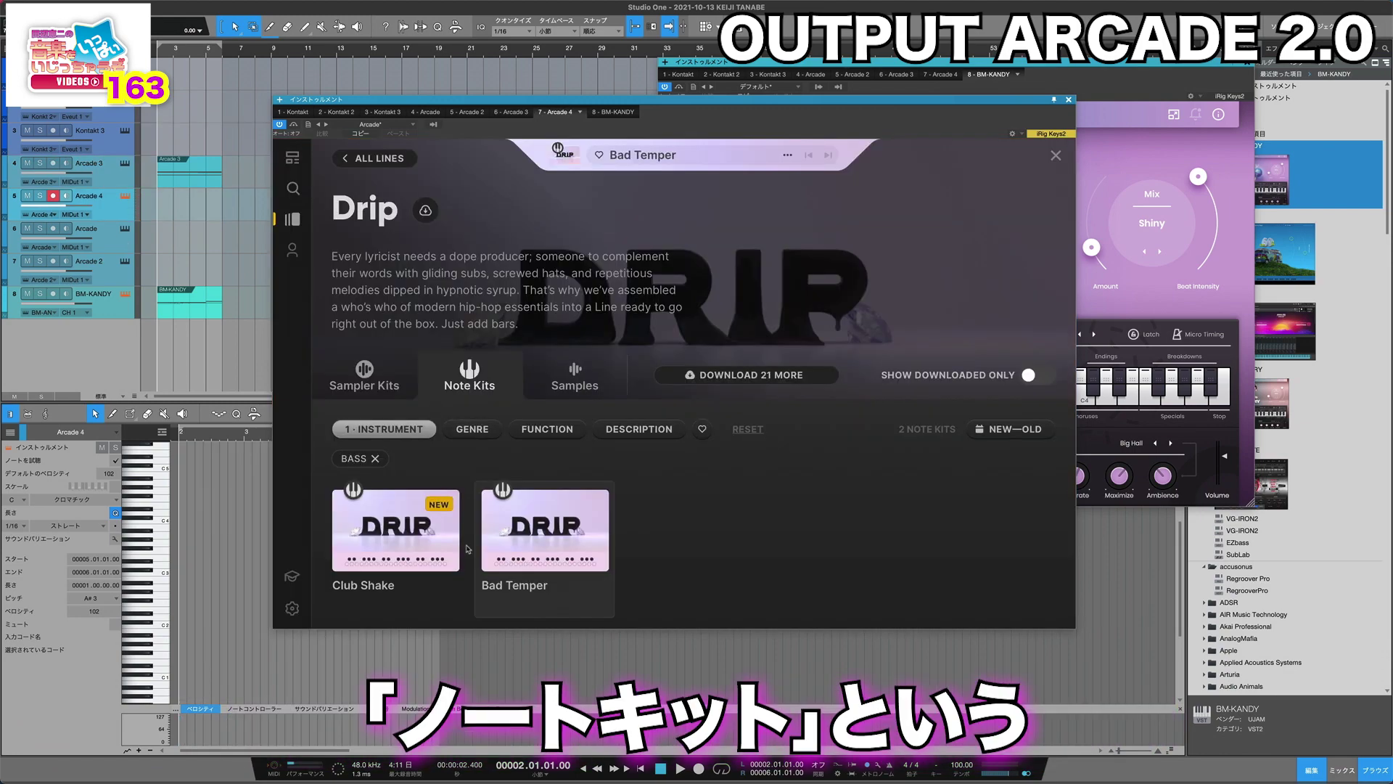
click(375, 459)
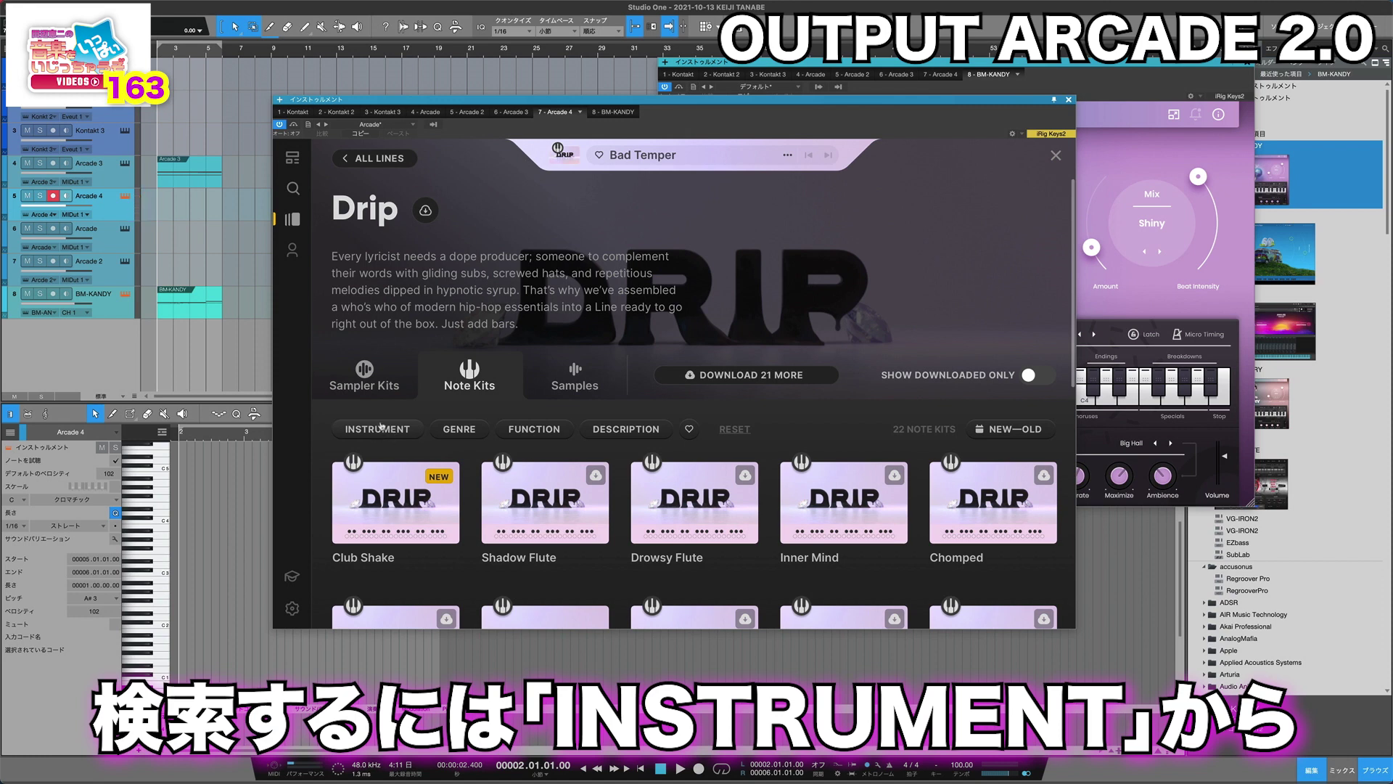
Step: Open The 80s line from the list of all Lines and filter its note kits by Synth Bass
click(348, 158)
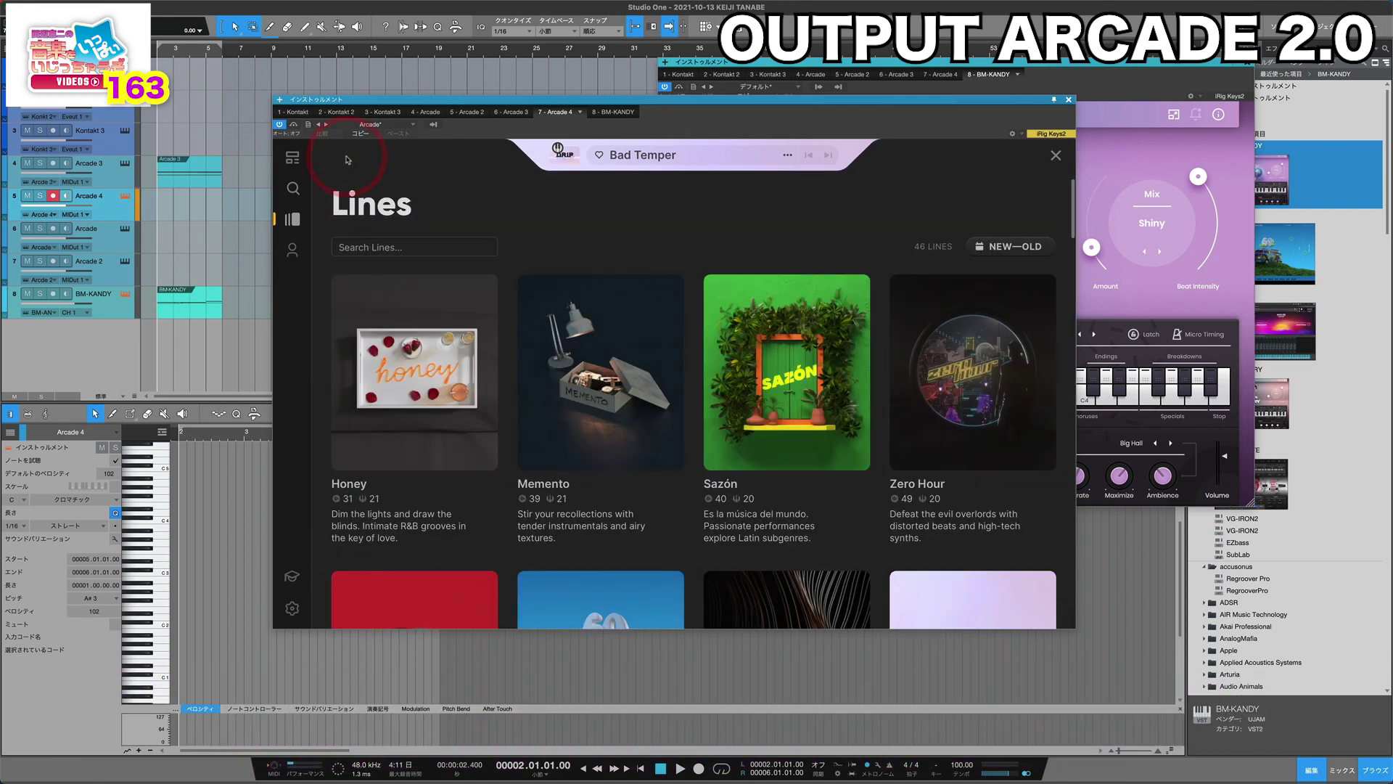
scroll(435, 471, down, 3)
click(403, 543)
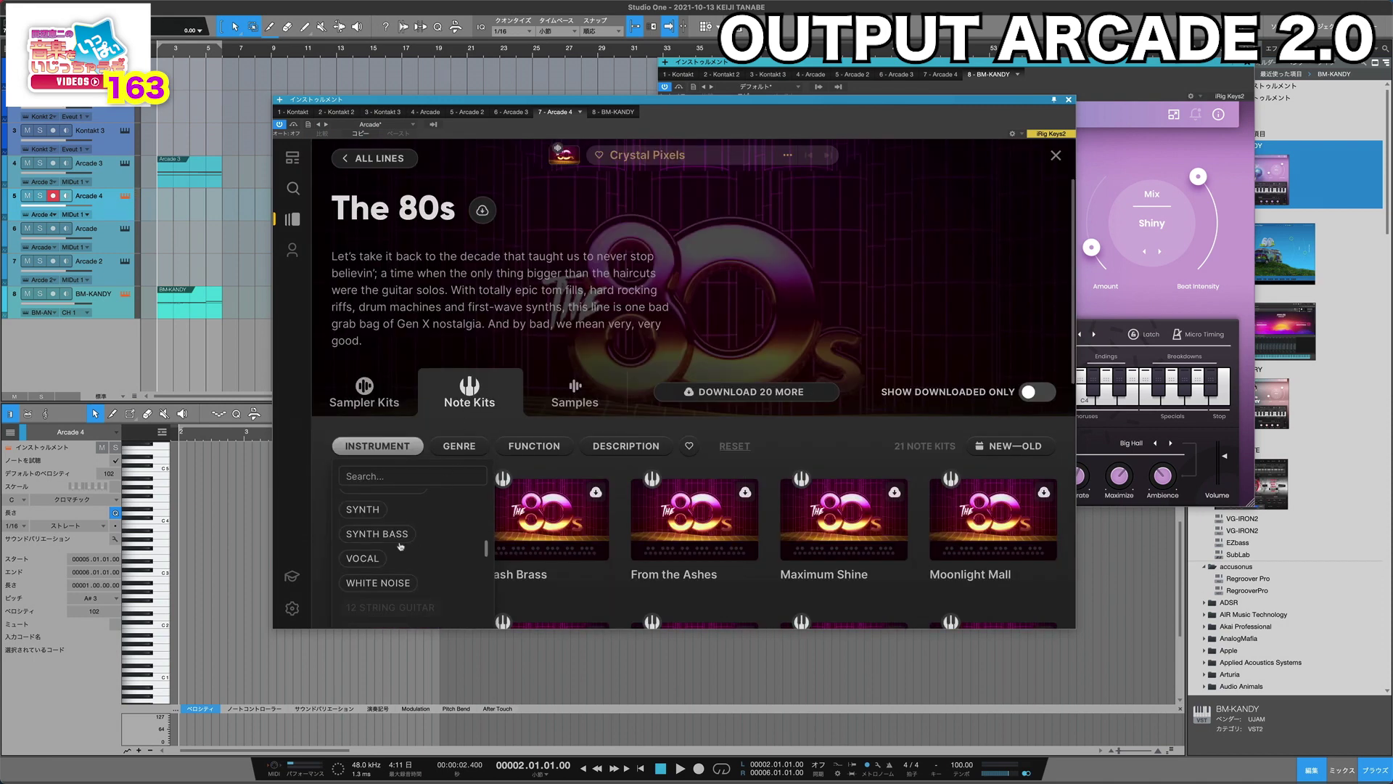
click(398, 534)
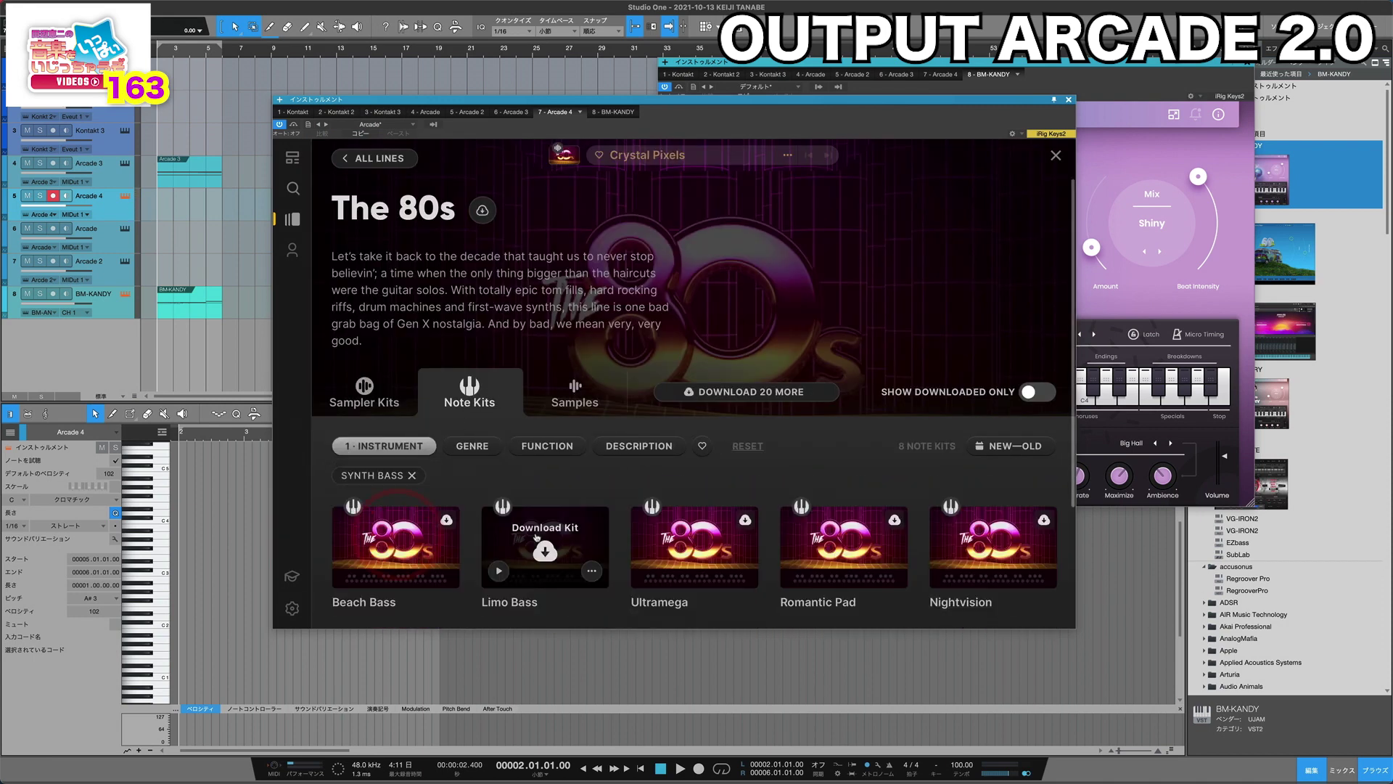
Step: Preview the Beach Bass and Ultramega note kits and browse the remaining Synth Bass kits
scroll(389, 555, down, 1)
click(349, 548)
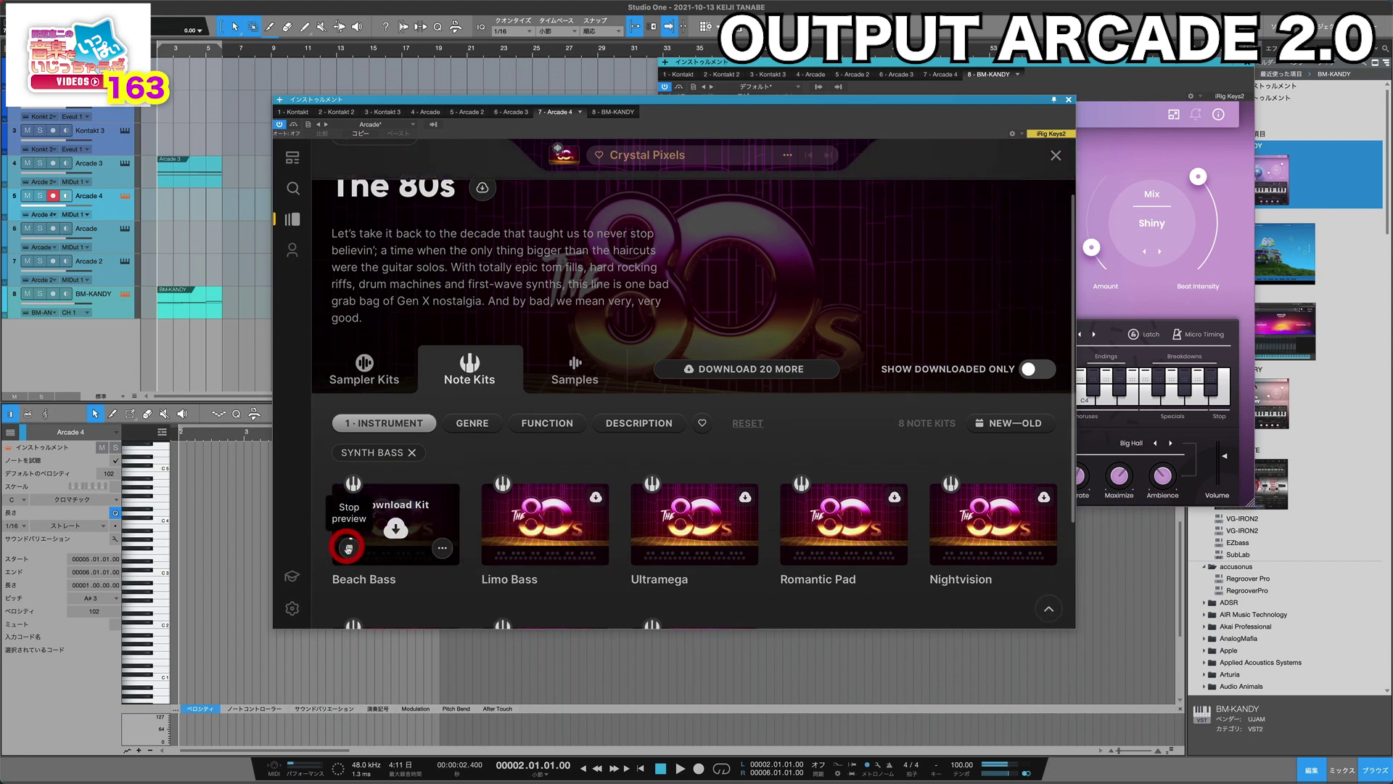
click(648, 547)
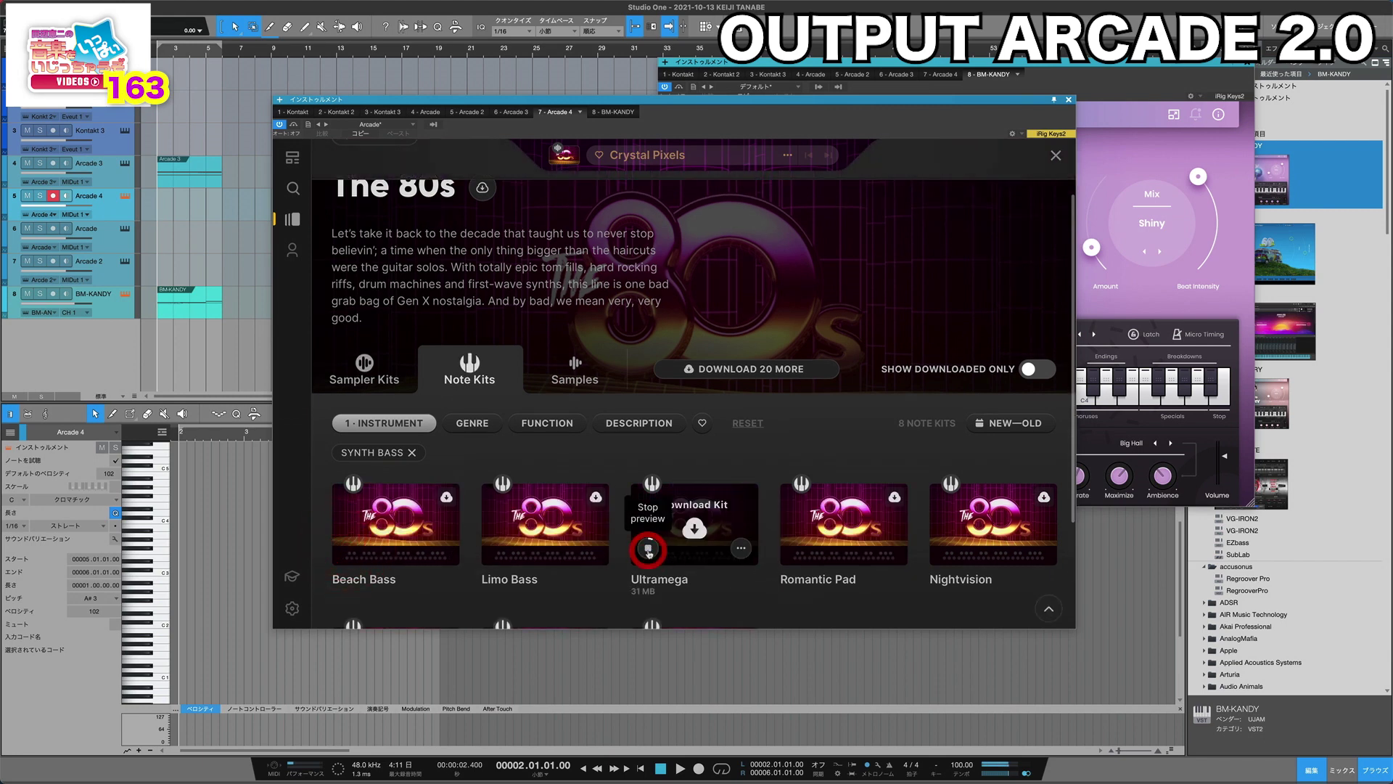
scroll(649, 552, down, 3)
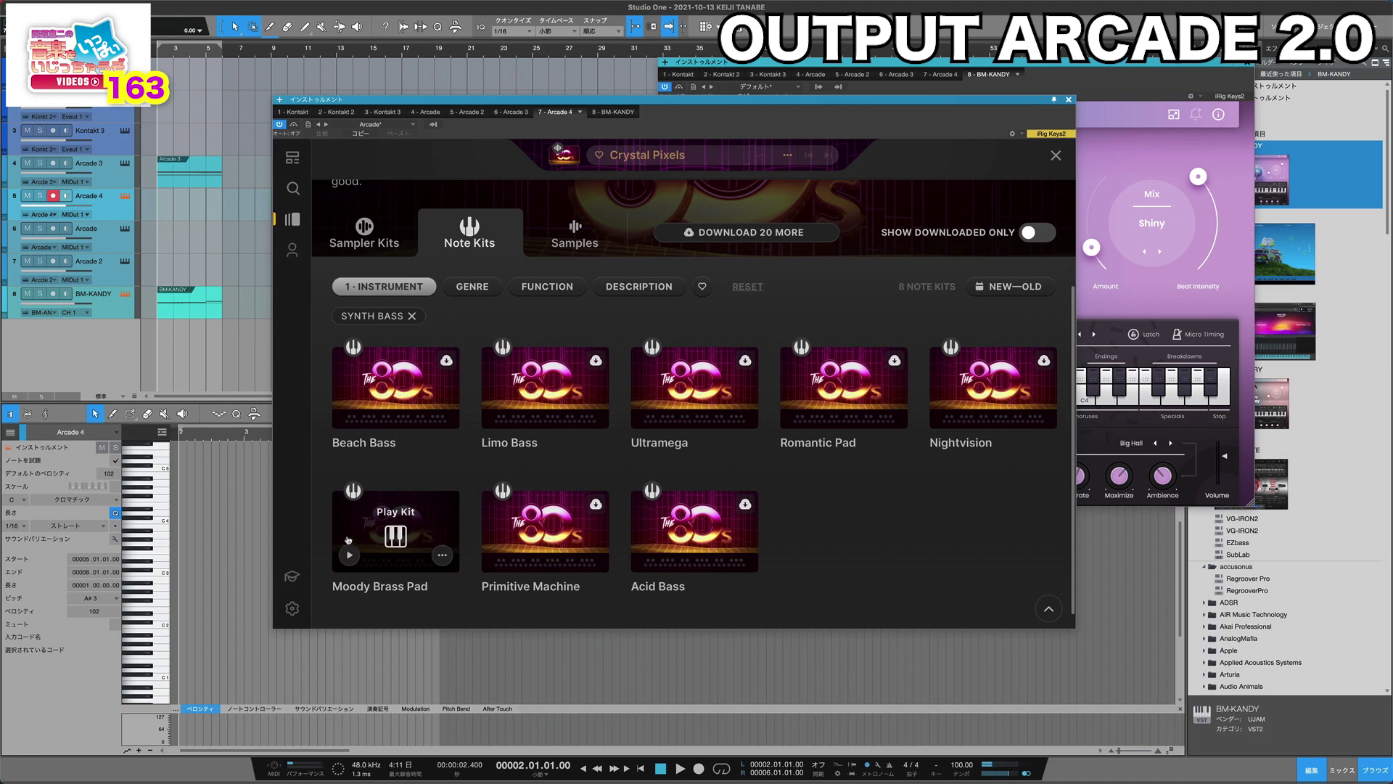
Step: Preview the Moody Brass Pad and Primitive Machine note kits in The 80s line
click(349, 553)
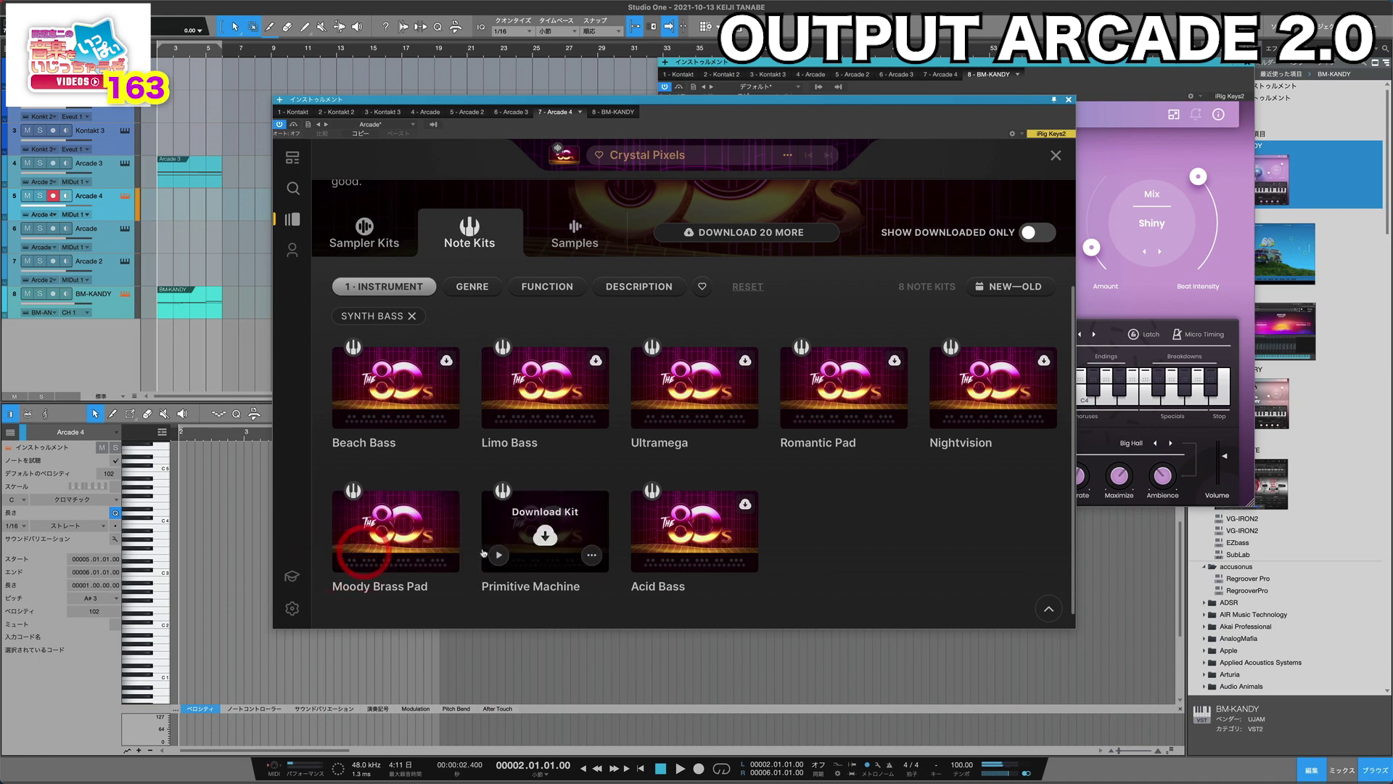
click(499, 556)
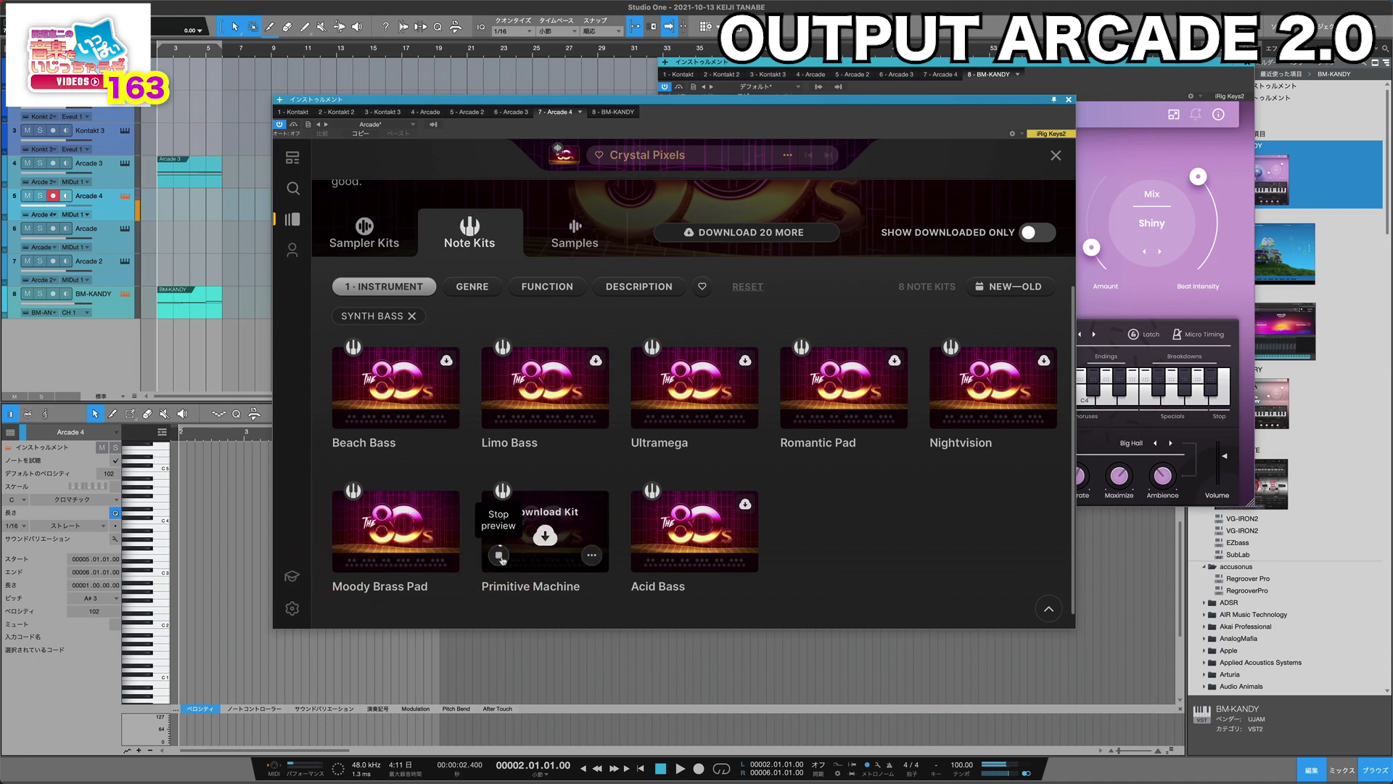
click(499, 556)
Step: Preview the Acid Bass note kit, download it, and load it into Arcade 4
click(649, 554)
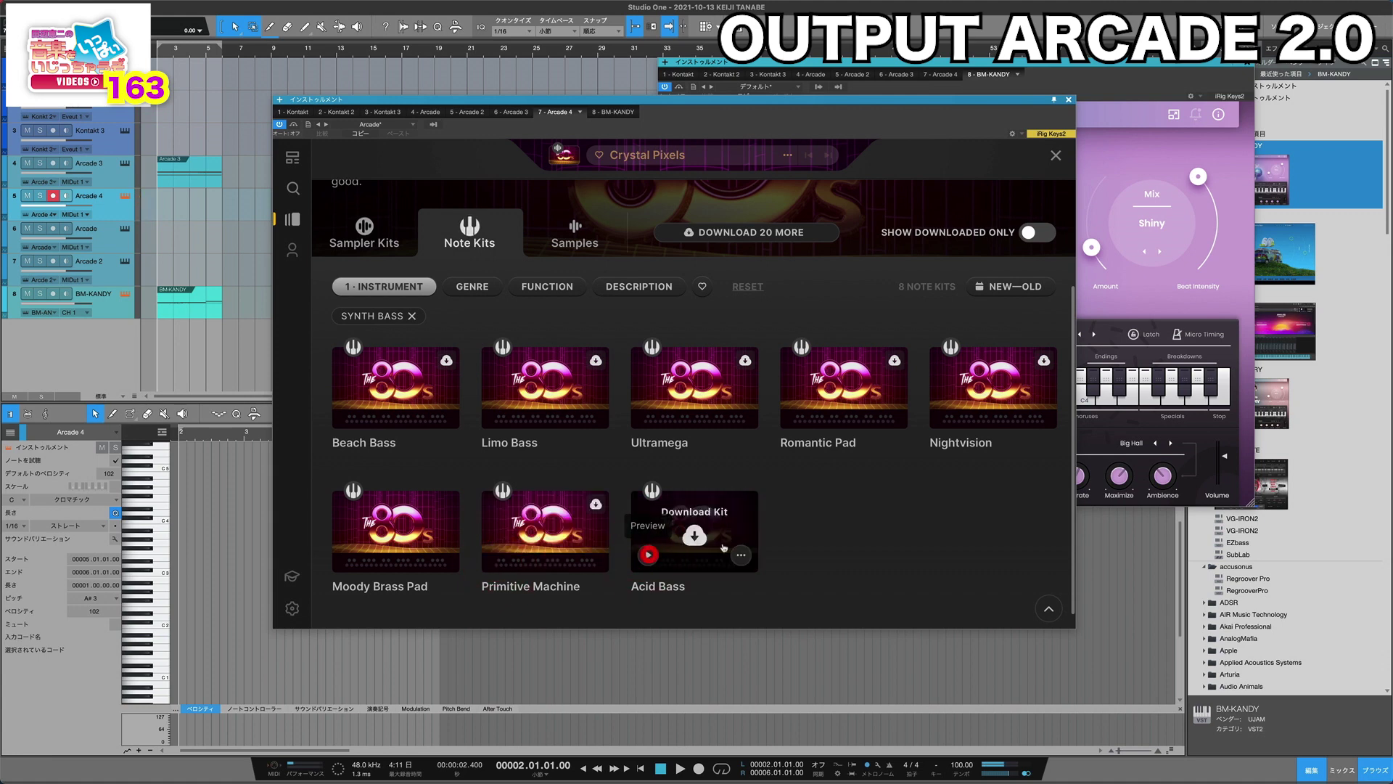
click(699, 539)
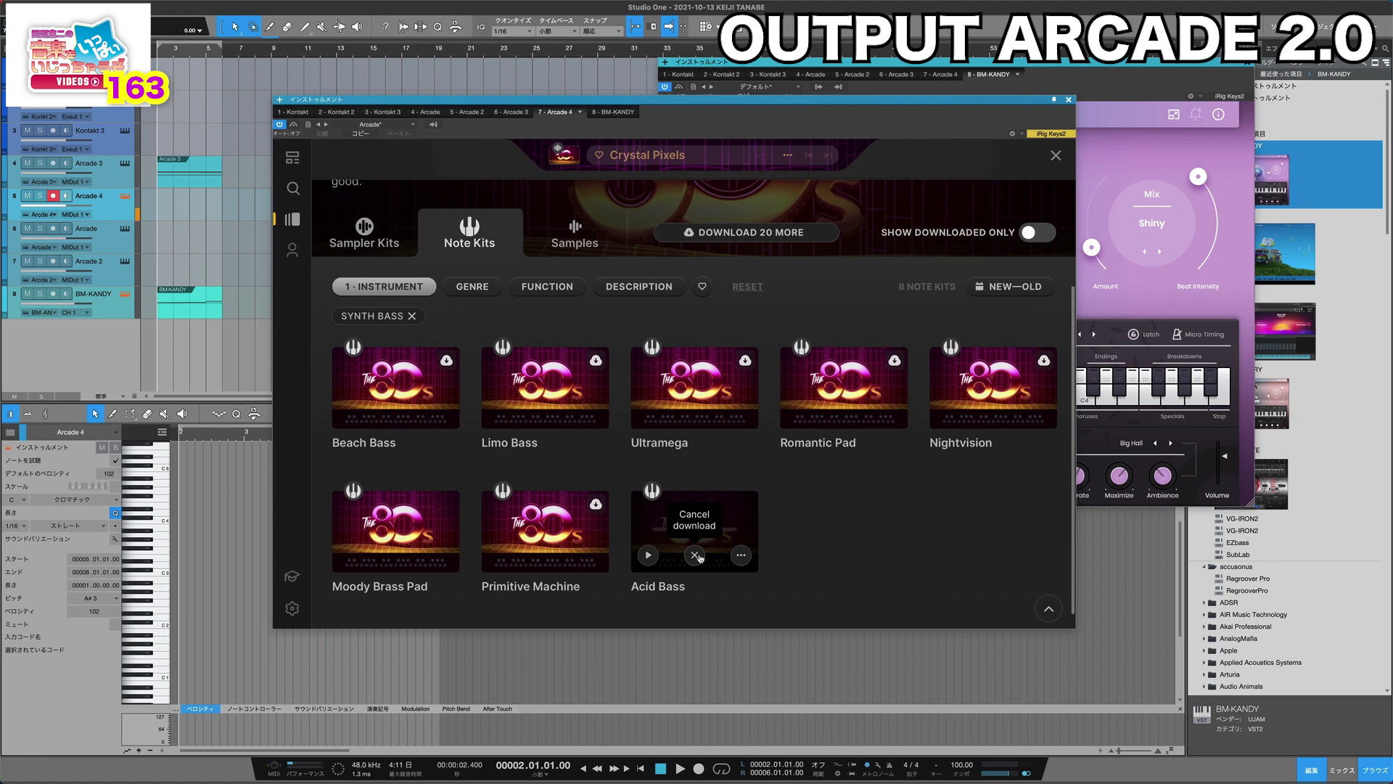
click(697, 538)
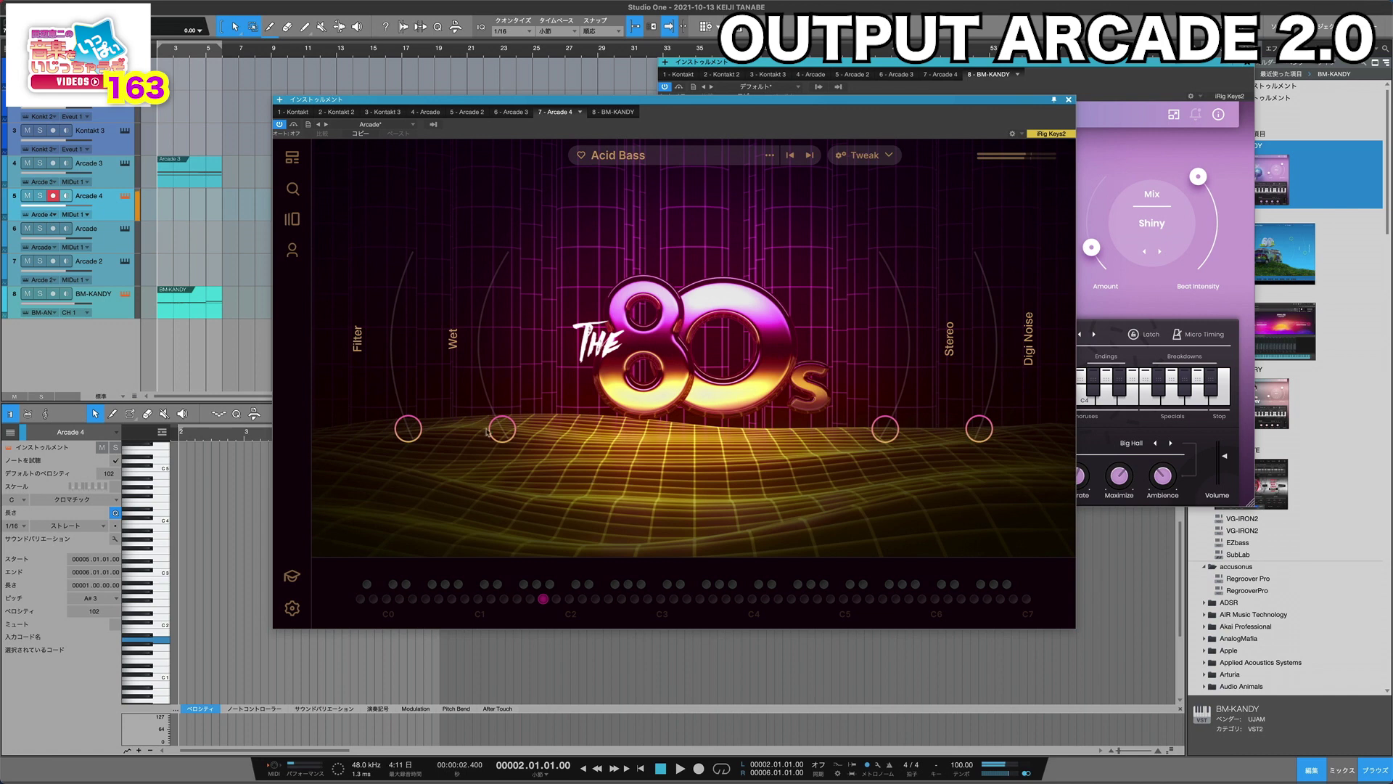
Step: Record an Acid Bass part on the Arcade 4 track over the loop and play it back from the Arcade 3 track
click(124, 165)
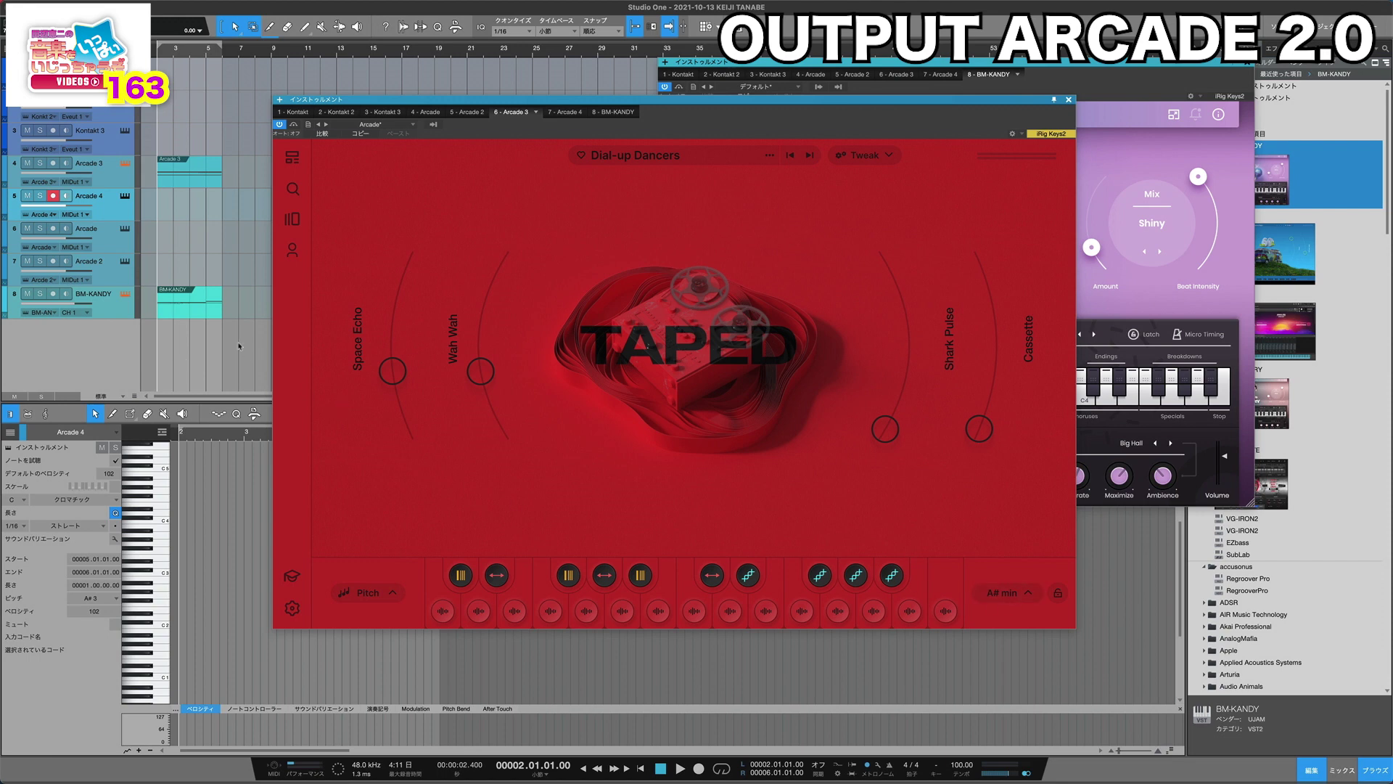
click(108, 214)
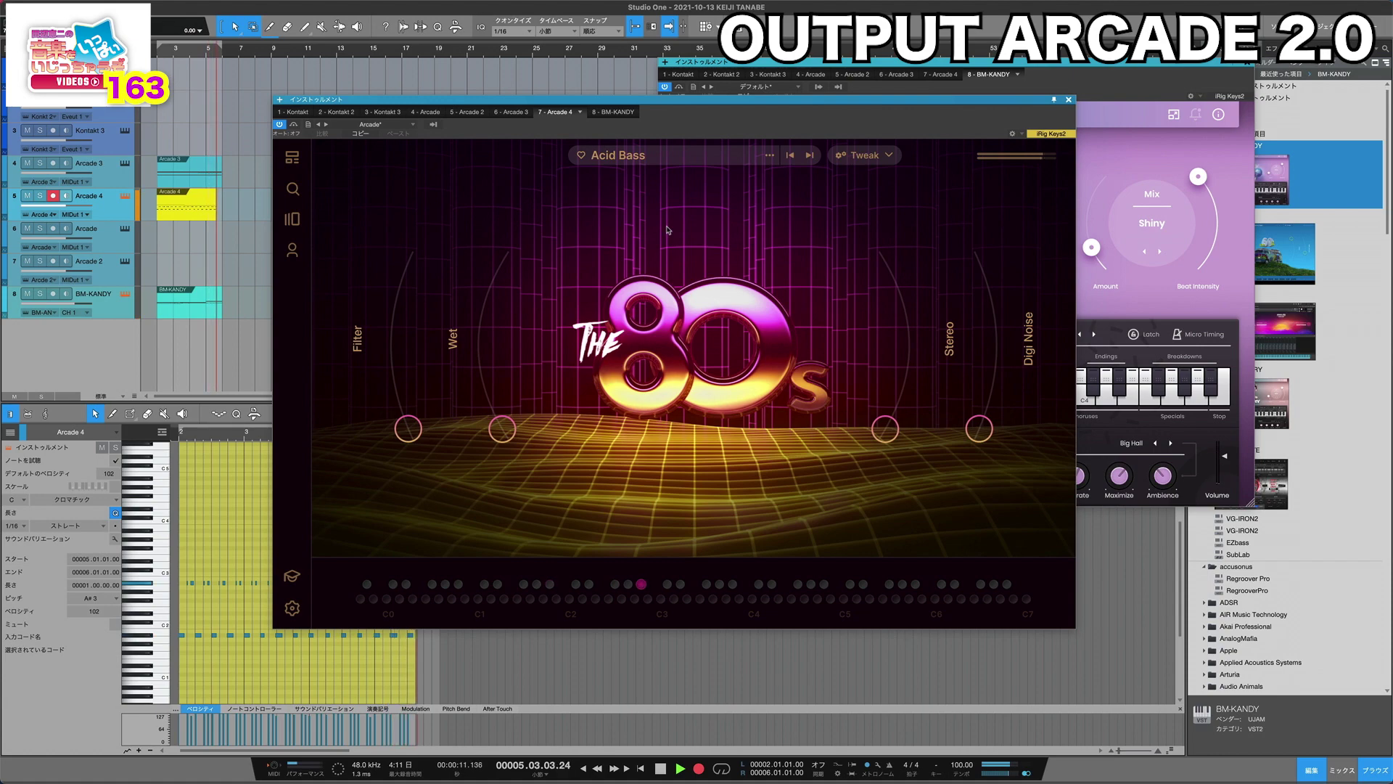
key(Up)
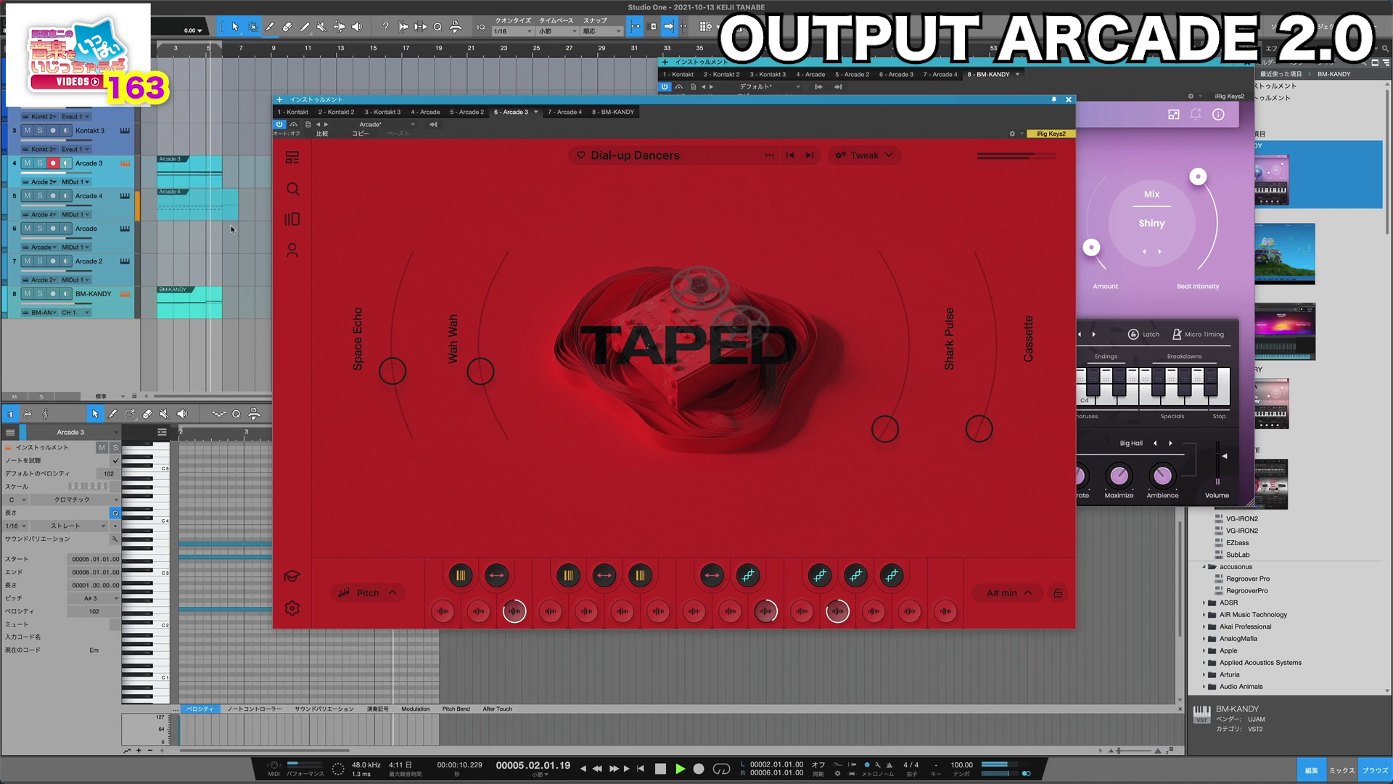
key(space)
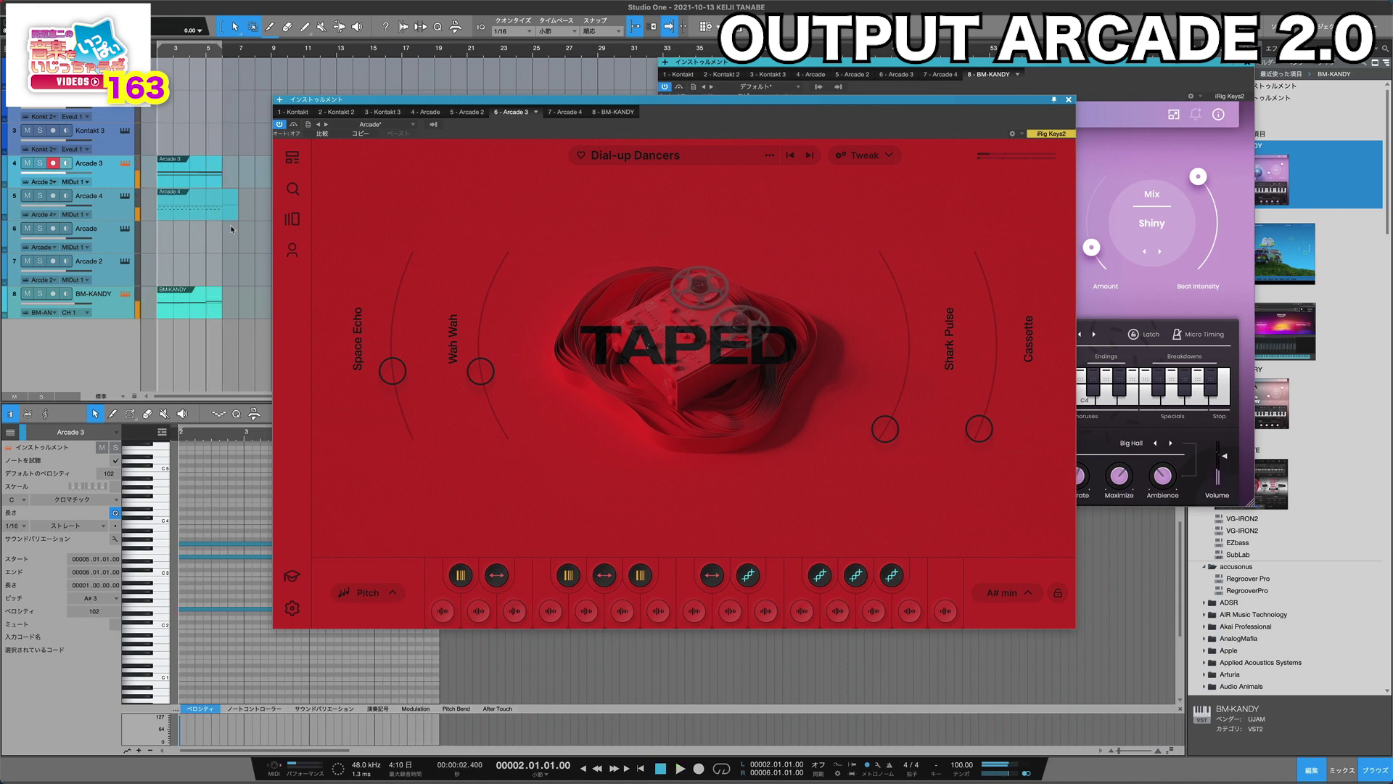
Step: Split the Arcade 4 bass event at bar 4 and transpose its second part upward
click(116, 209)
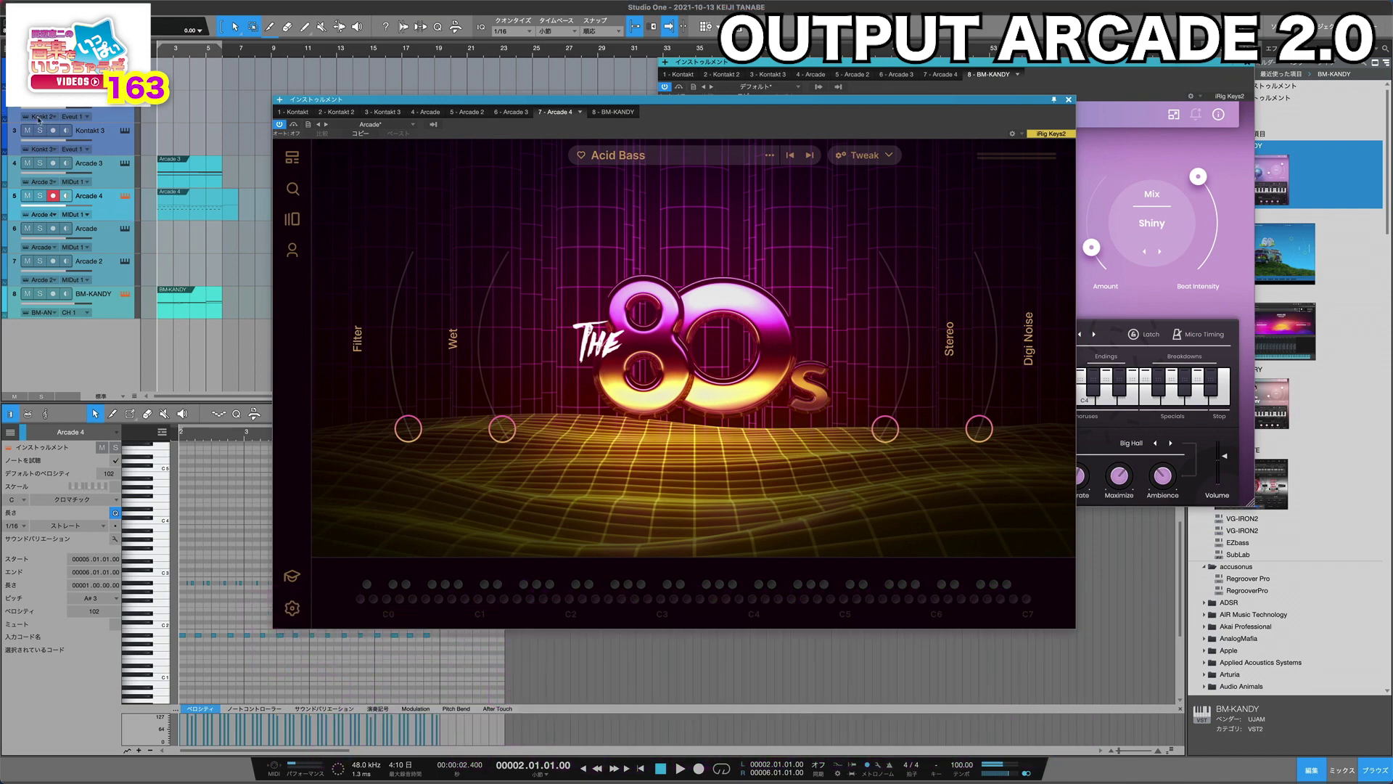
click(193, 212)
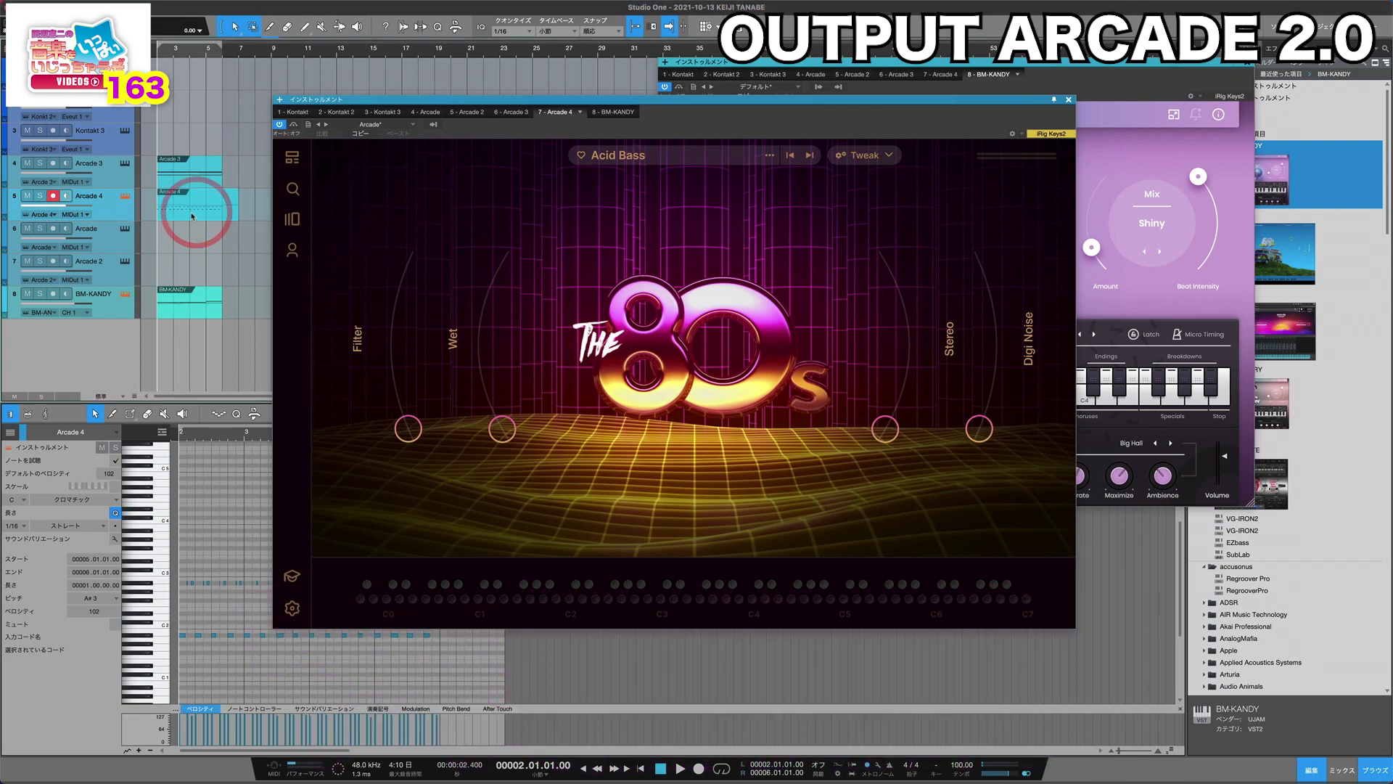
alt+click(202, 215)
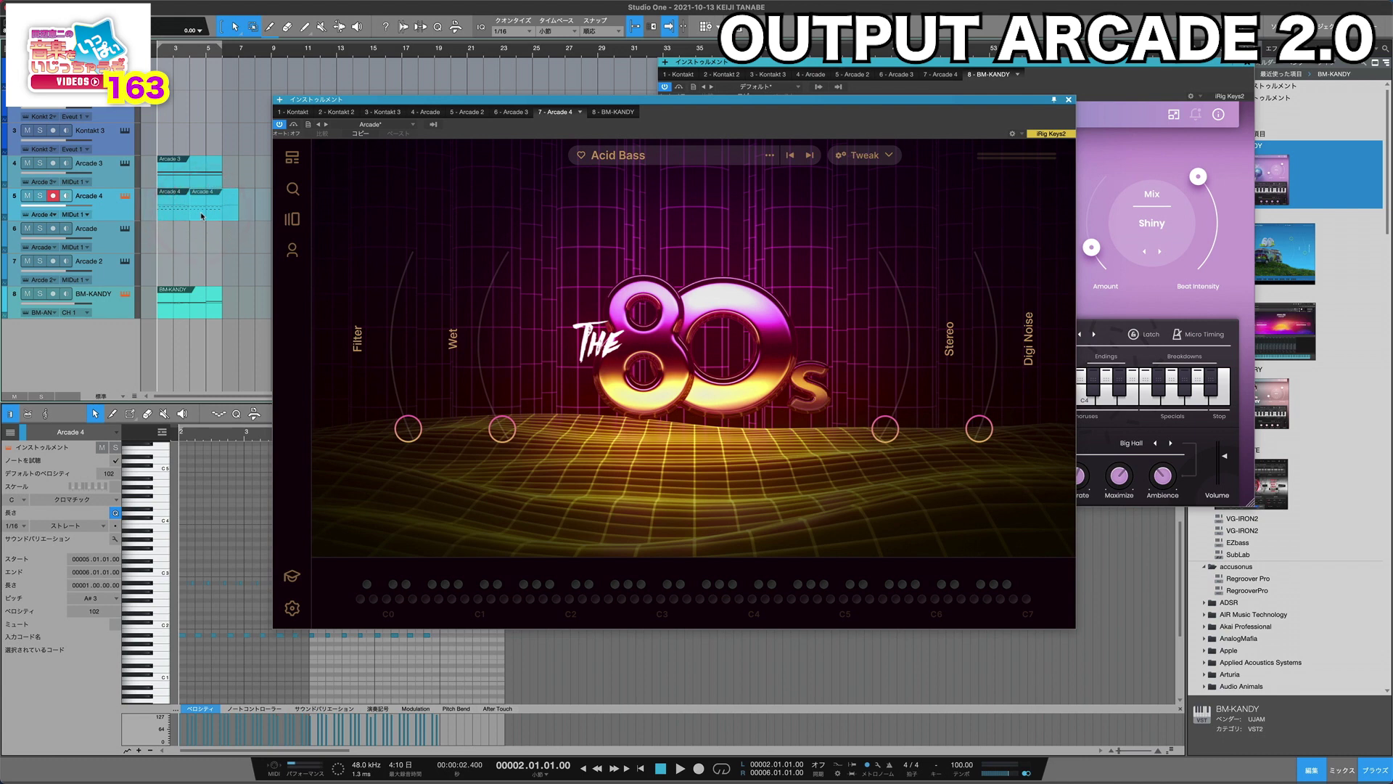
key(super+t)
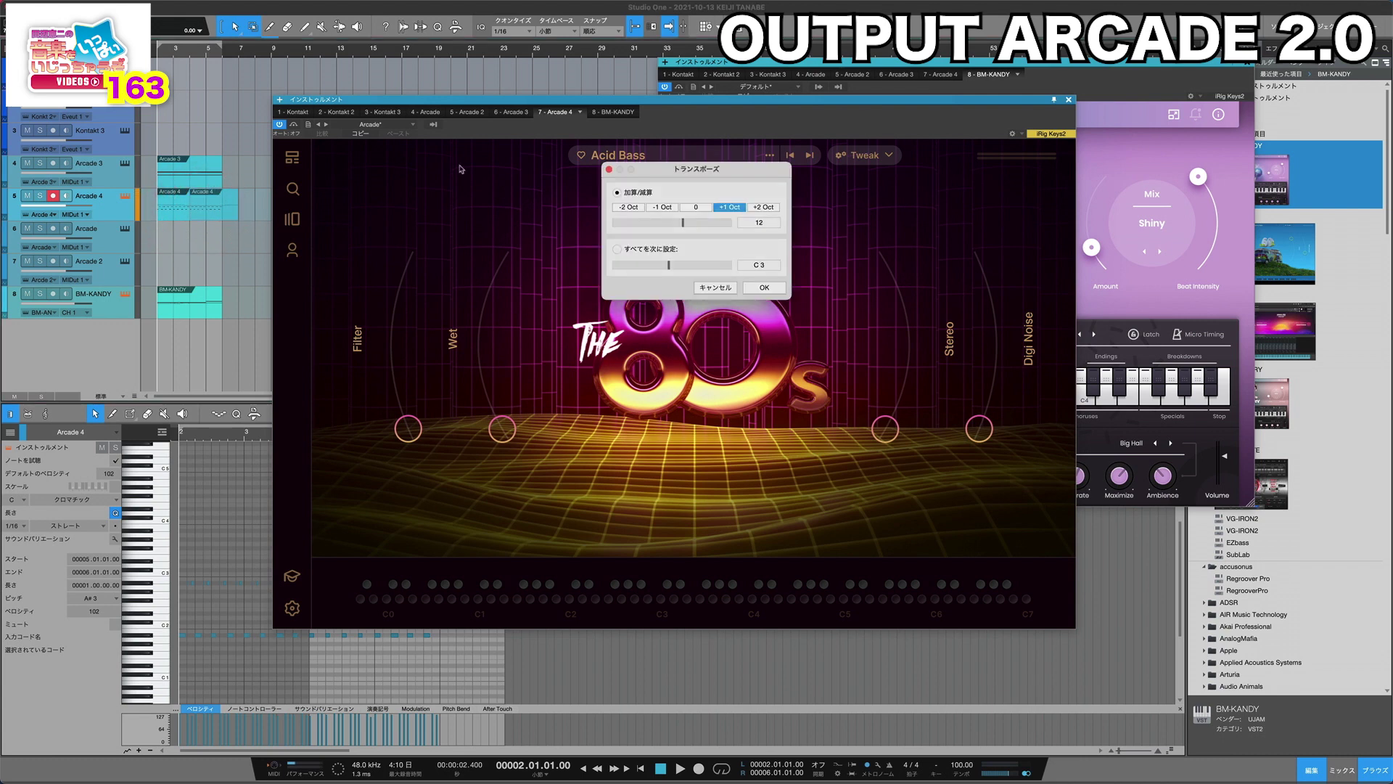
click(699, 209)
click(758, 223)
key(Return)
Step: Switch Arcade 3's session key to B min during playback, and set it back to A# min
click(109, 171)
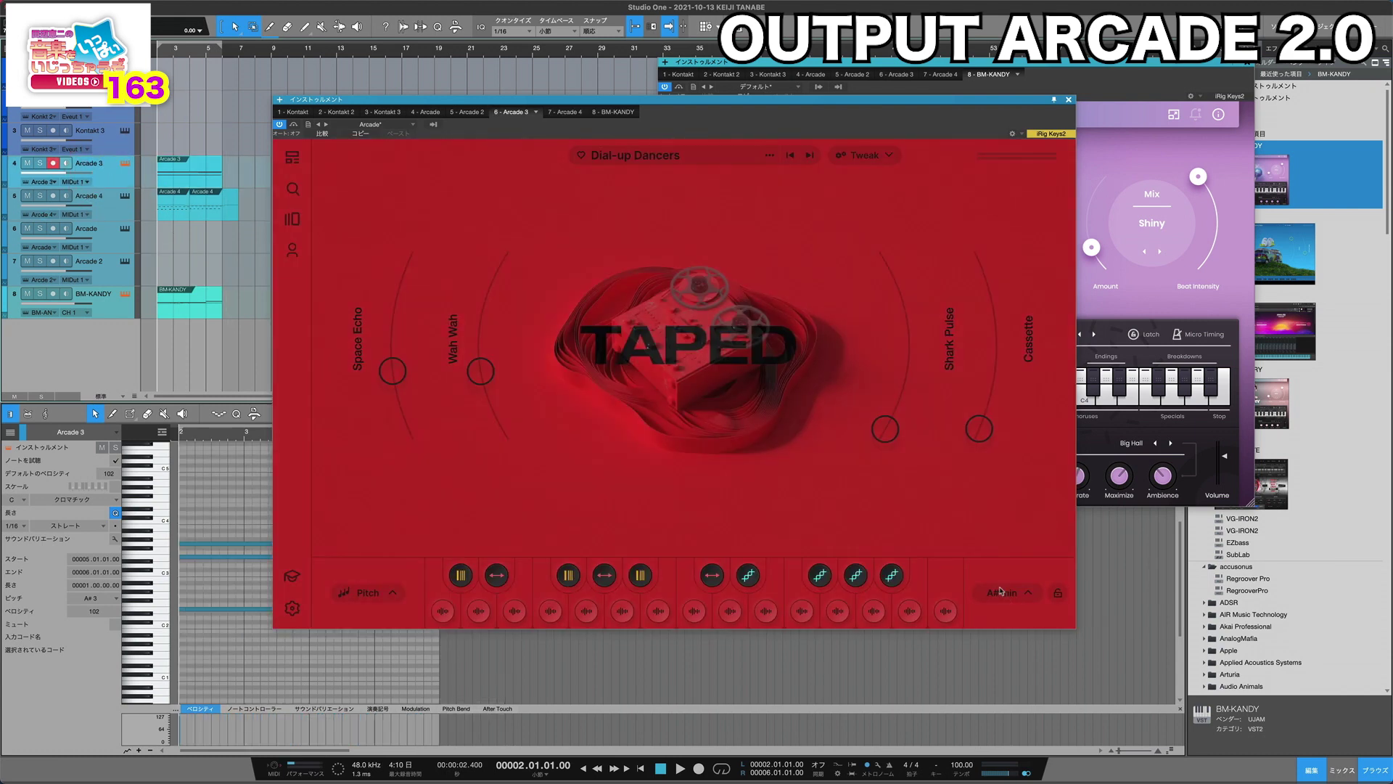
click(1004, 593)
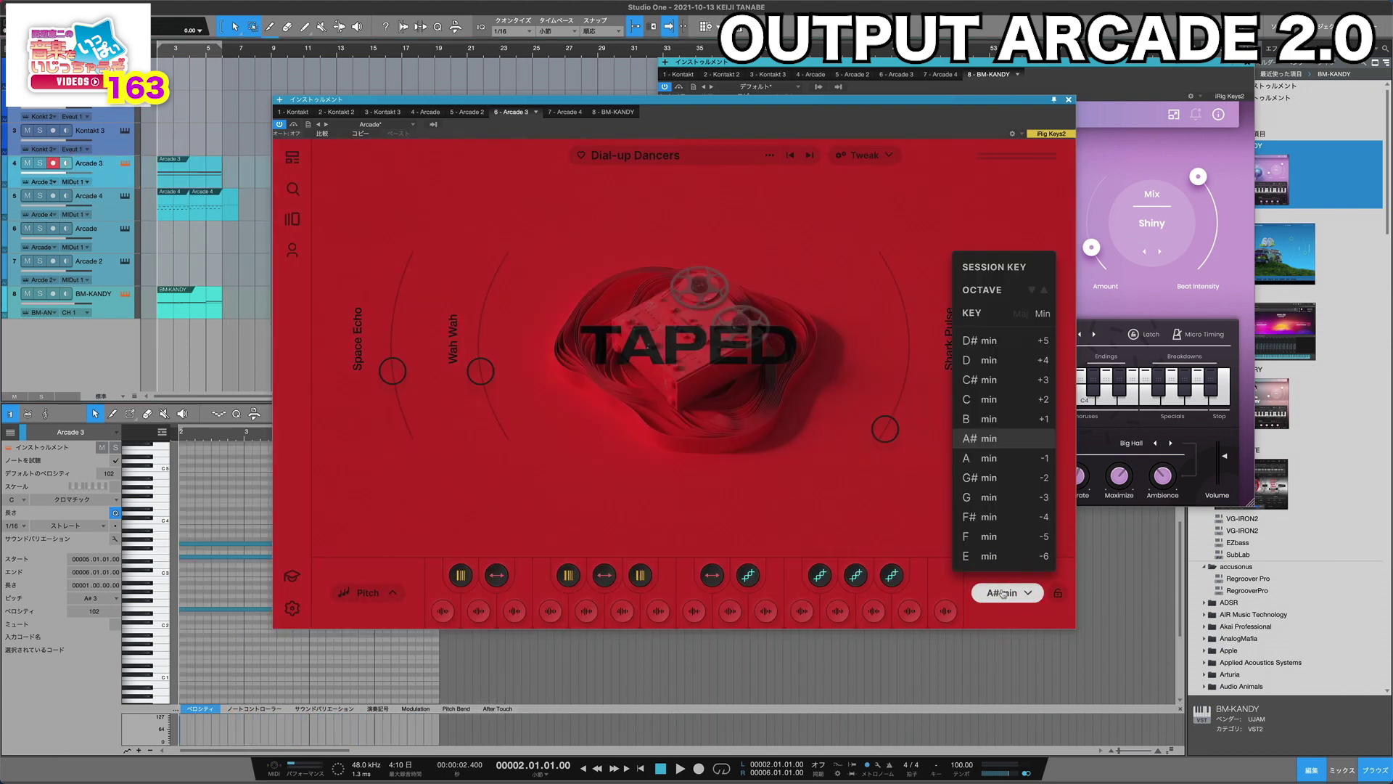
click(1003, 593)
key(space)
click(1003, 593)
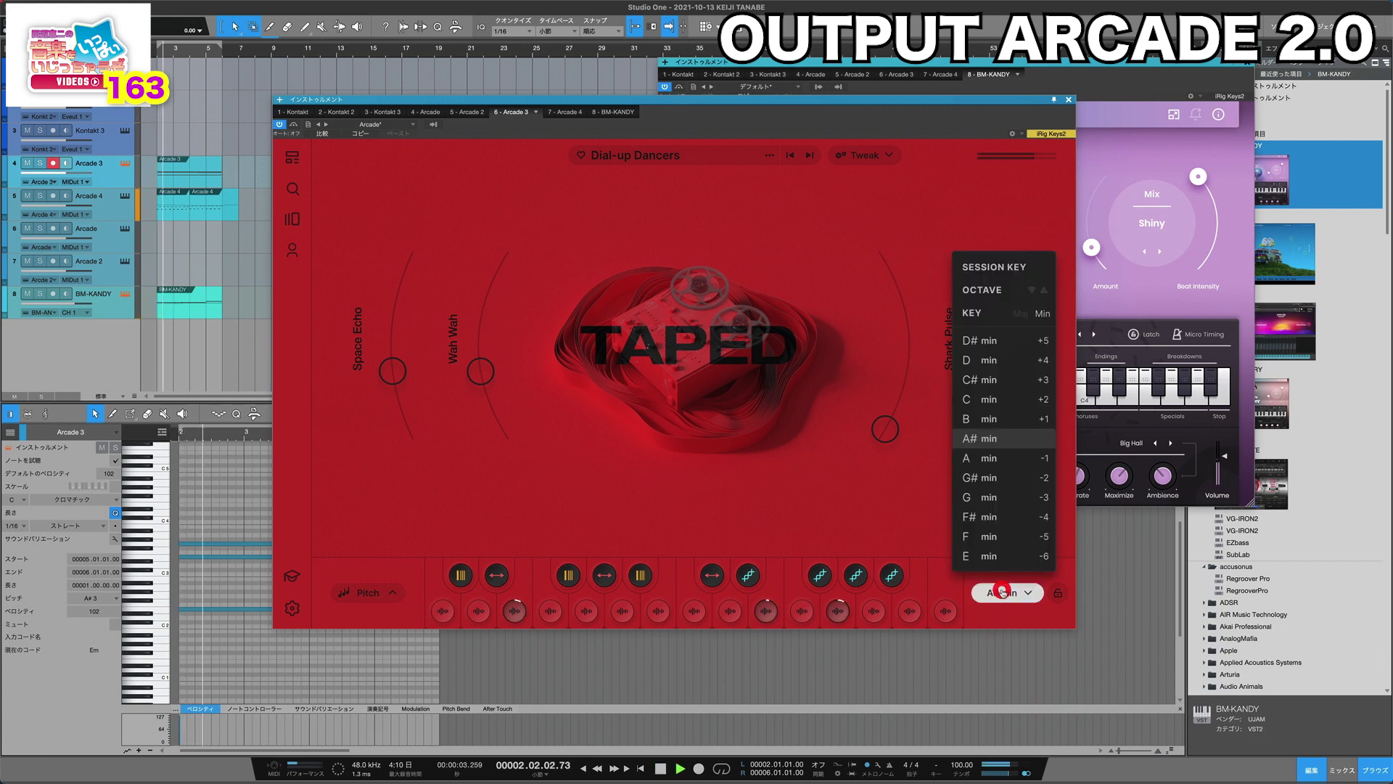
click(988, 419)
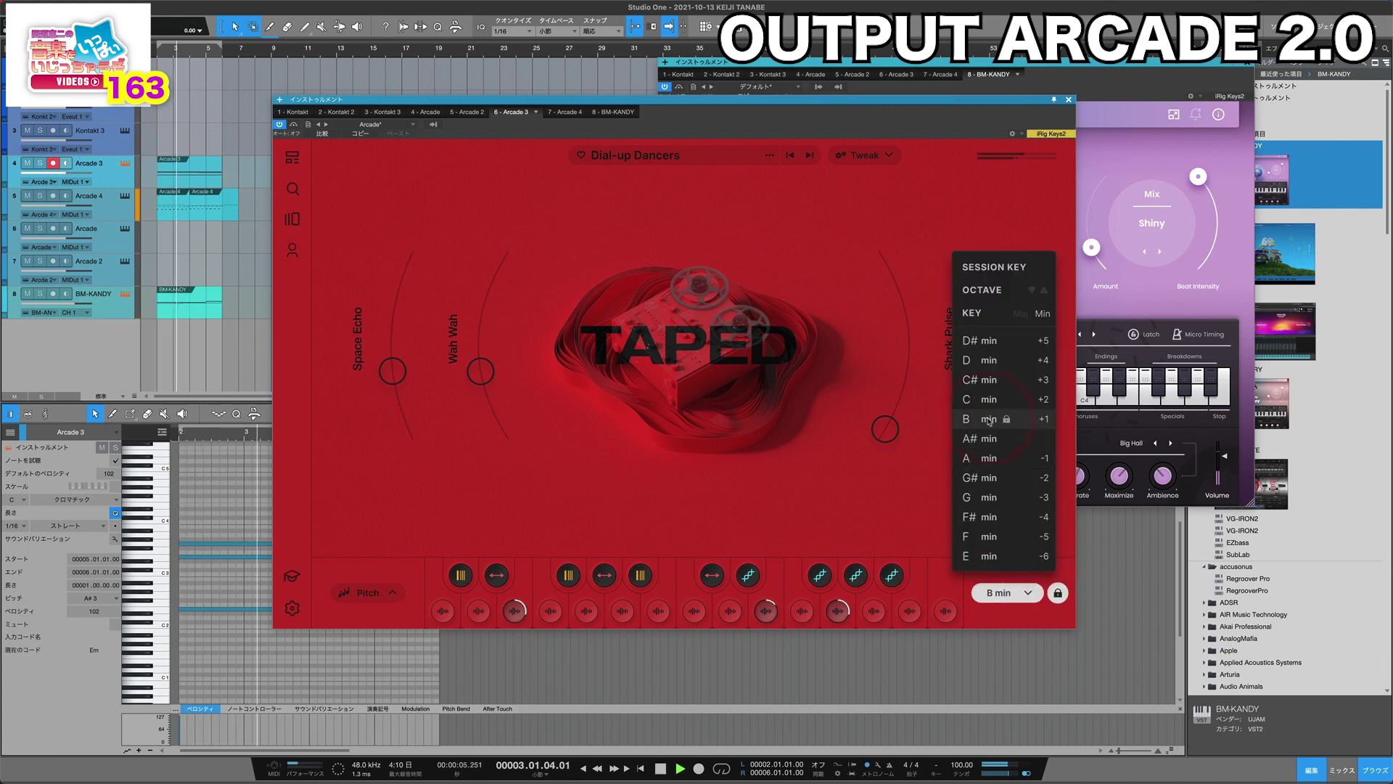
click(989, 439)
key(space)
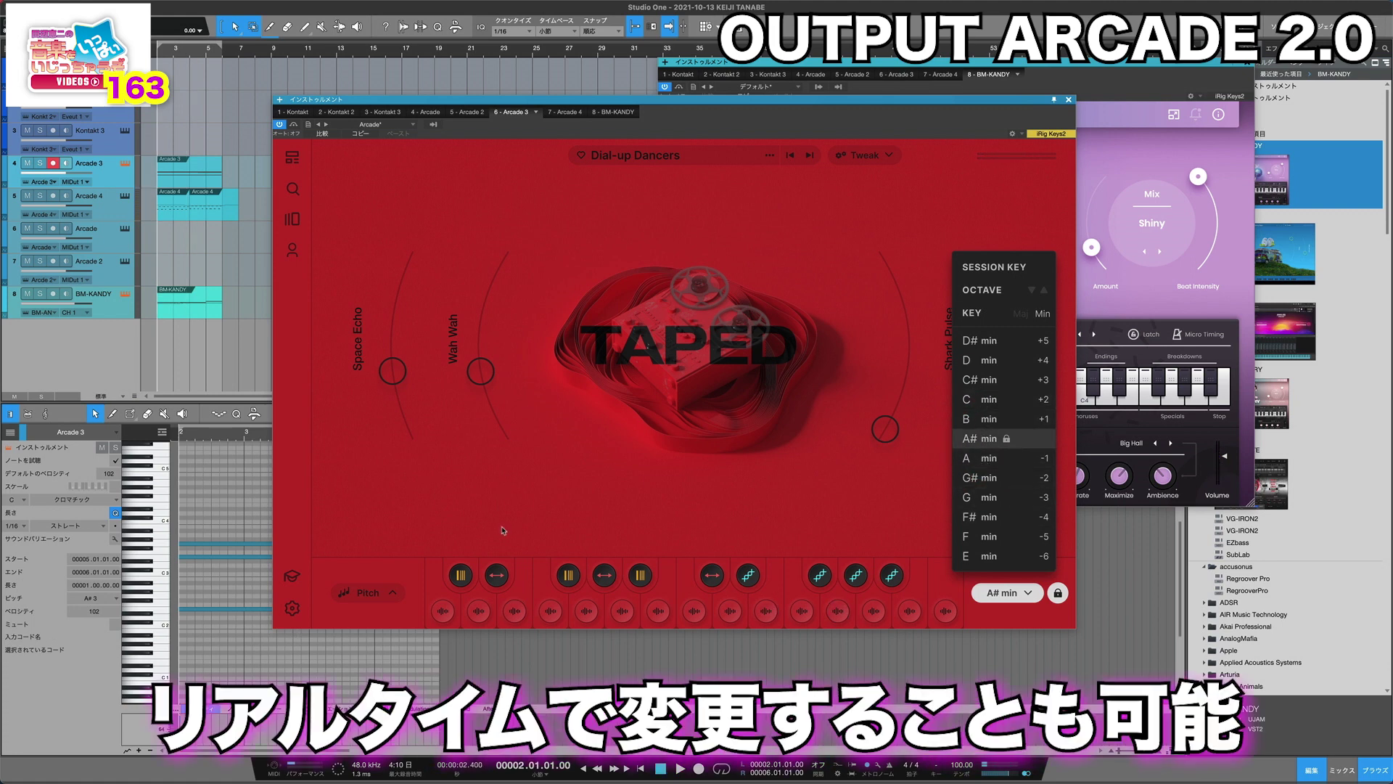
Step: Select the Arcade 4 bass event and close the instrument window to examine its notes in the piano roll
click(191, 212)
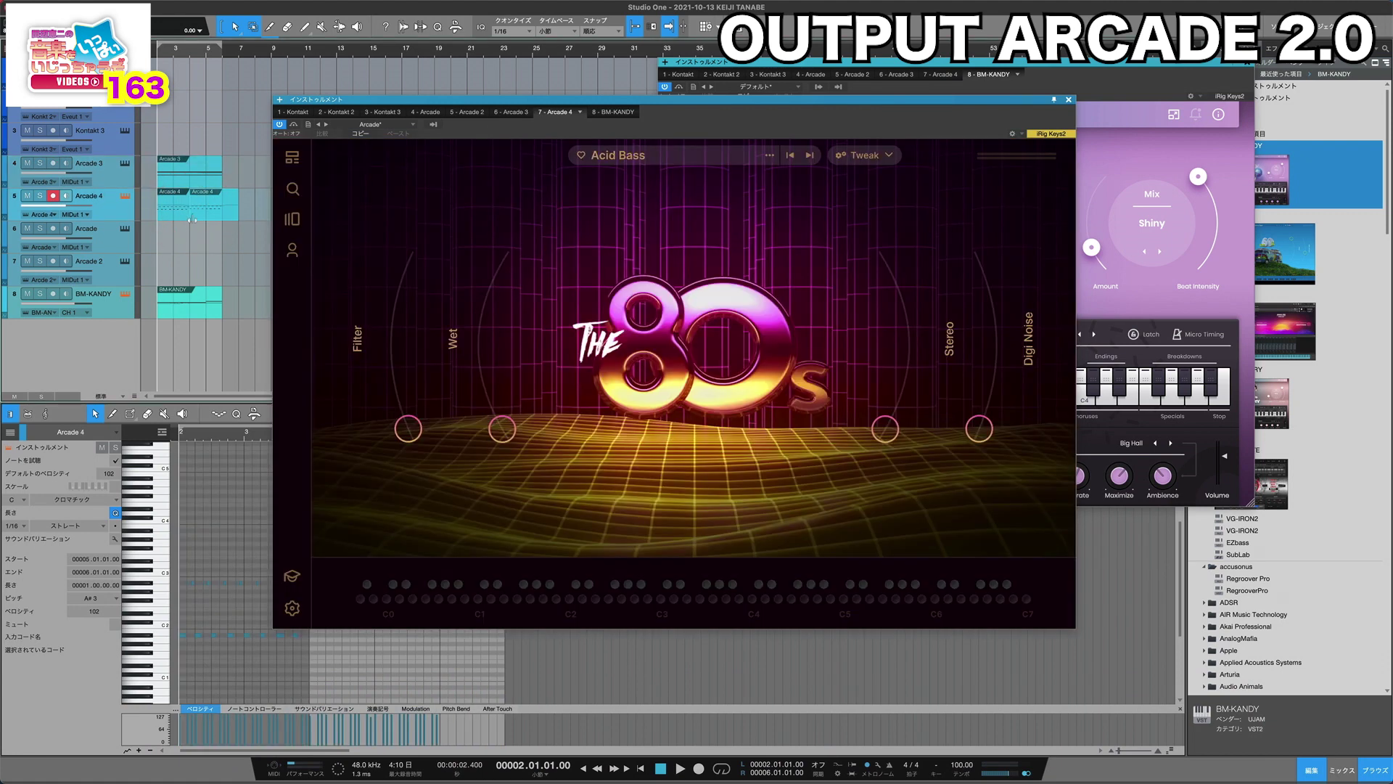
click(1069, 101)
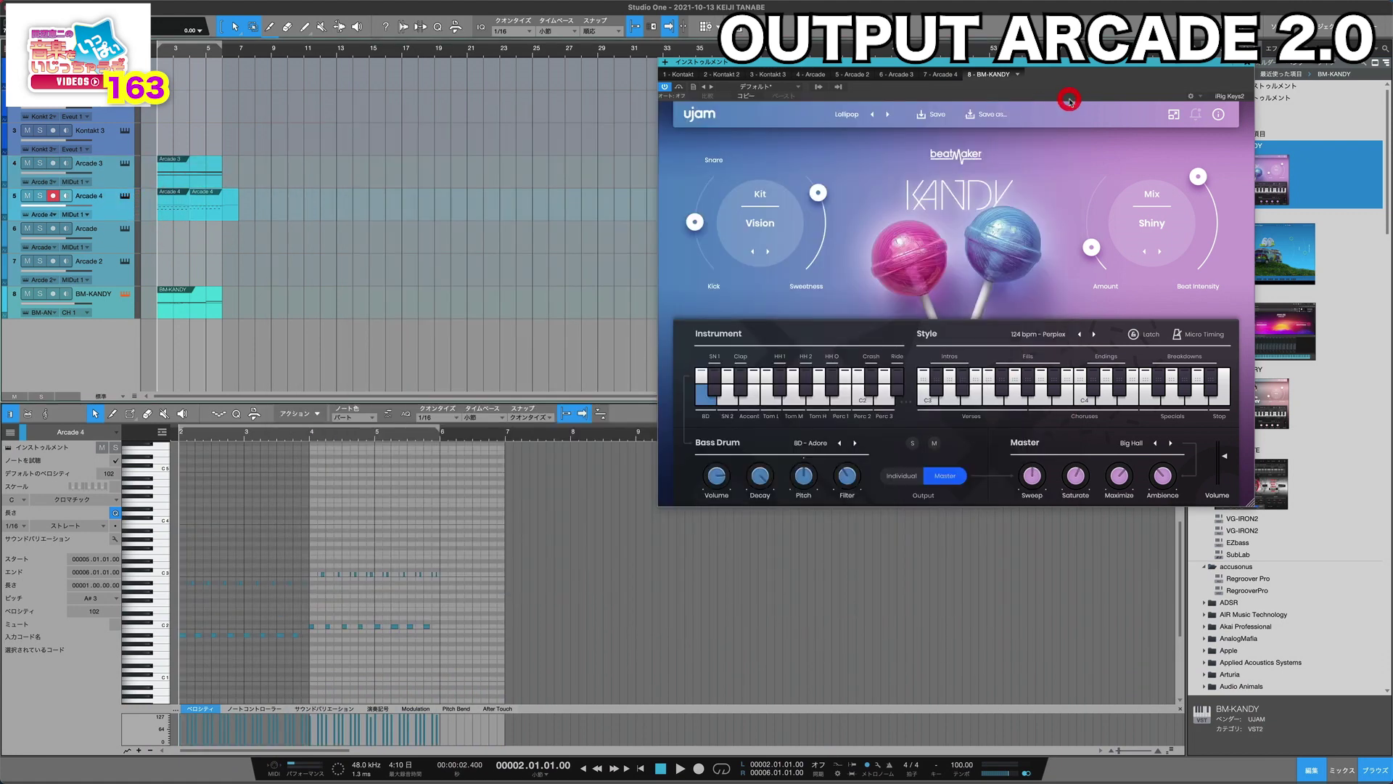
Step: Reopen the Arcade 3 instrument and play the song back while shifting the Dial-up Dancers kit with the playable pitch keys
click(123, 166)
click(125, 166)
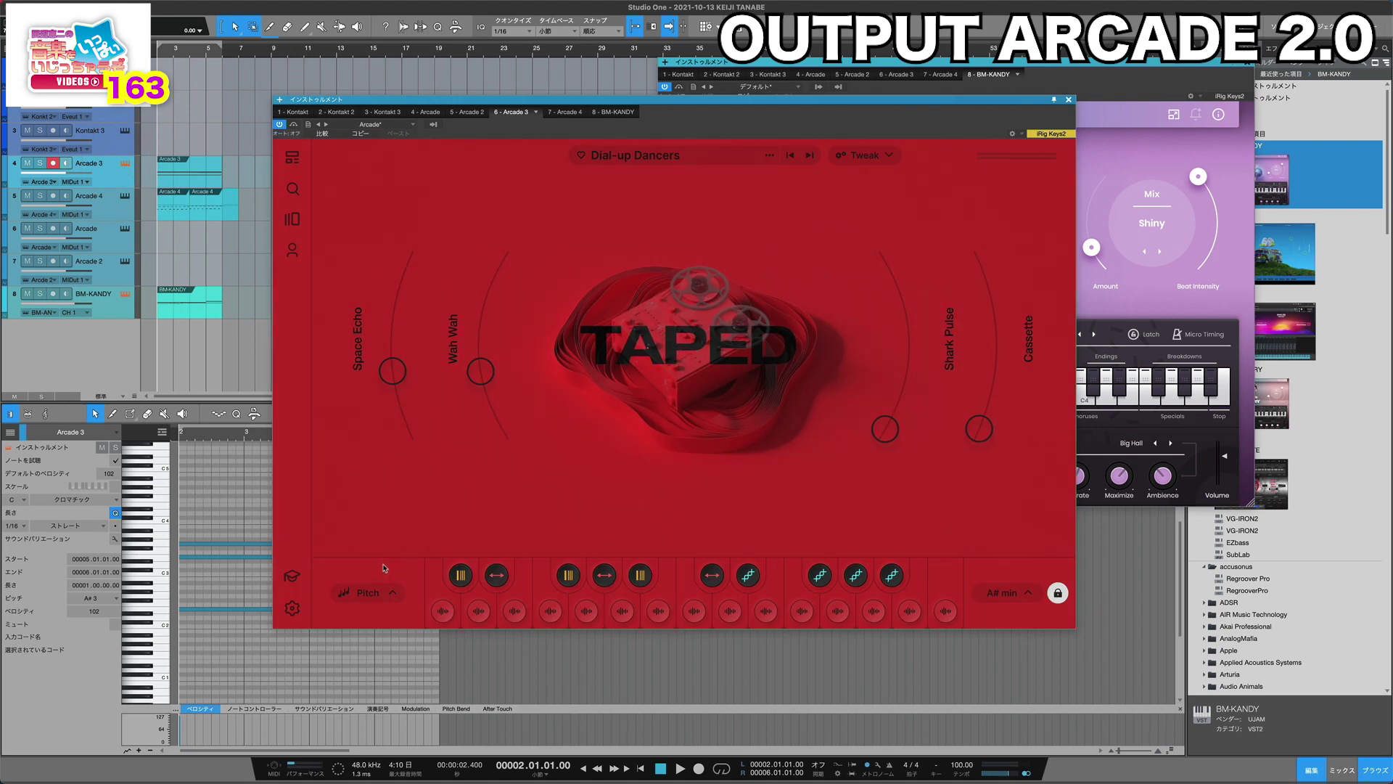
click(442, 612)
scroll(442, 611, up, 1)
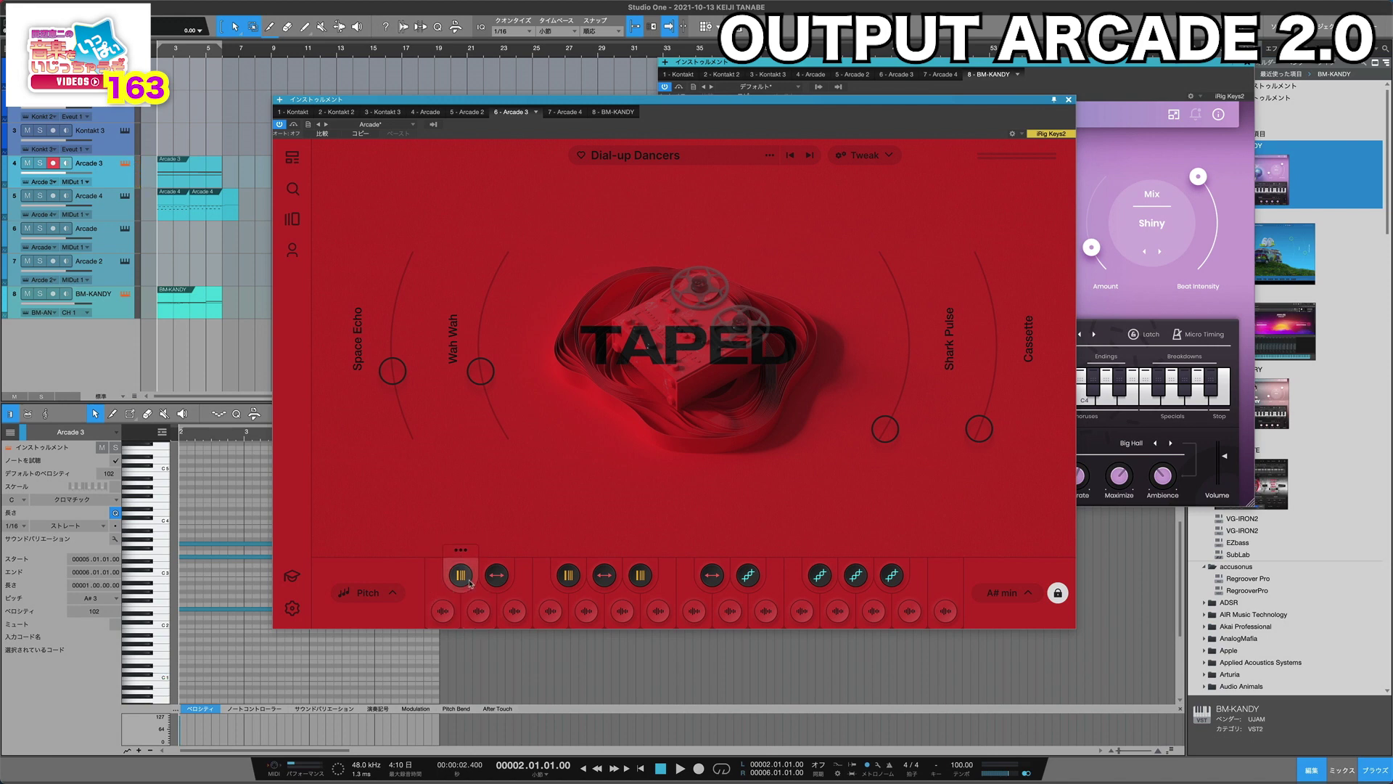
key(space)
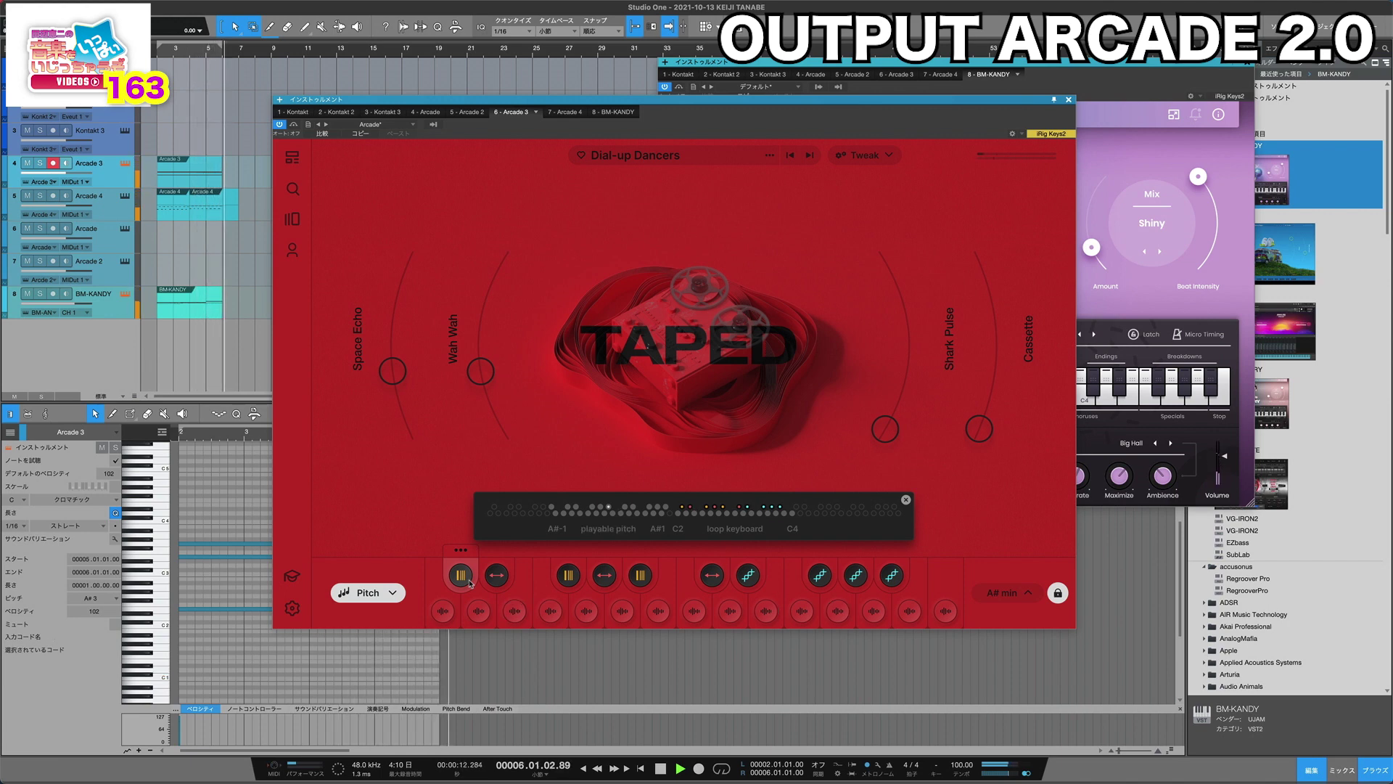
key(space)
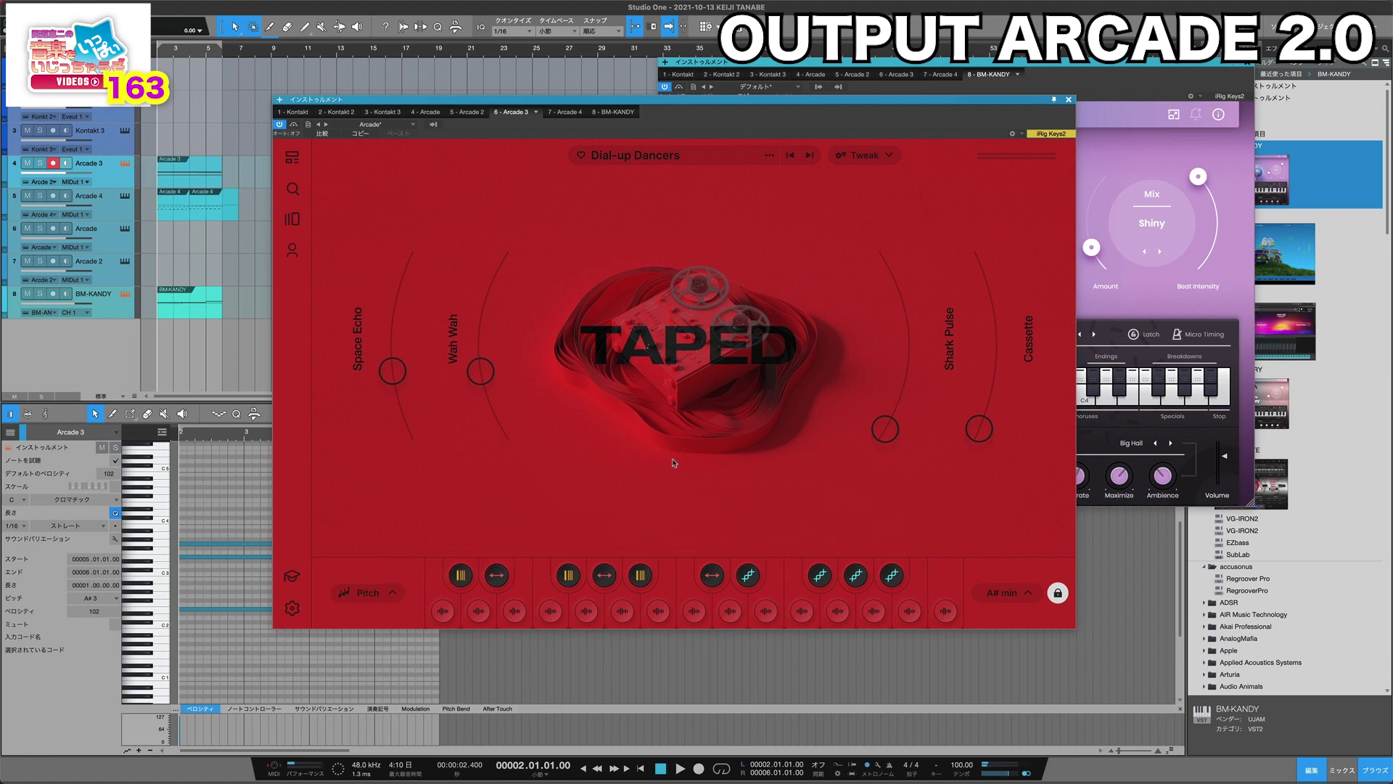